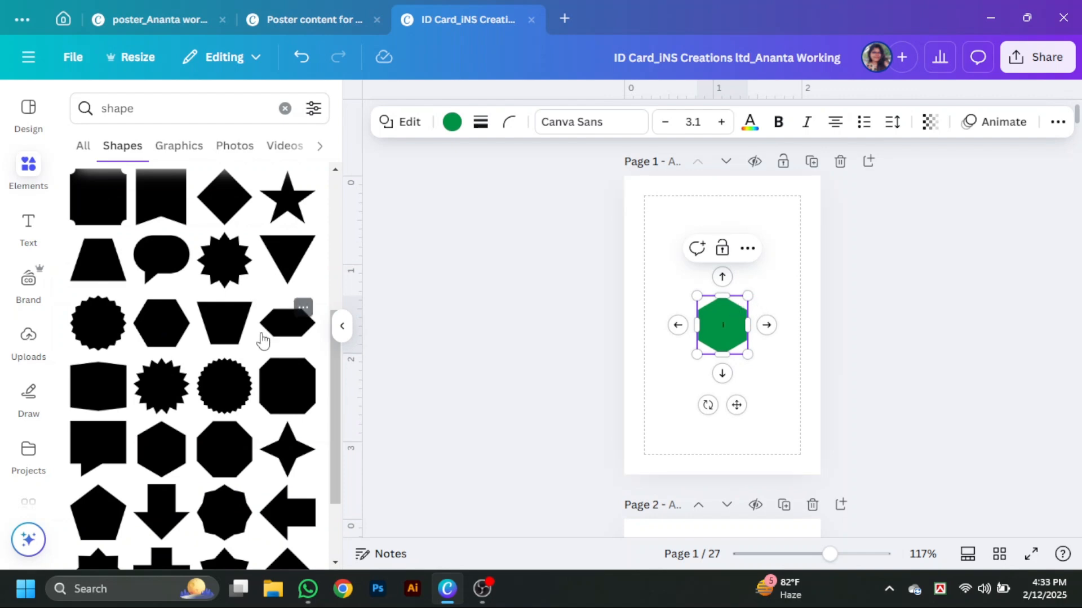
# Enlarge the green hexagon to page width, place it so only its lower point shows at page 1's upper edge, and centre it horizontally.
pyautogui.click(342, 325)
pyautogui.moveTo(603, 301); pyautogui.dragTo(711, 249)
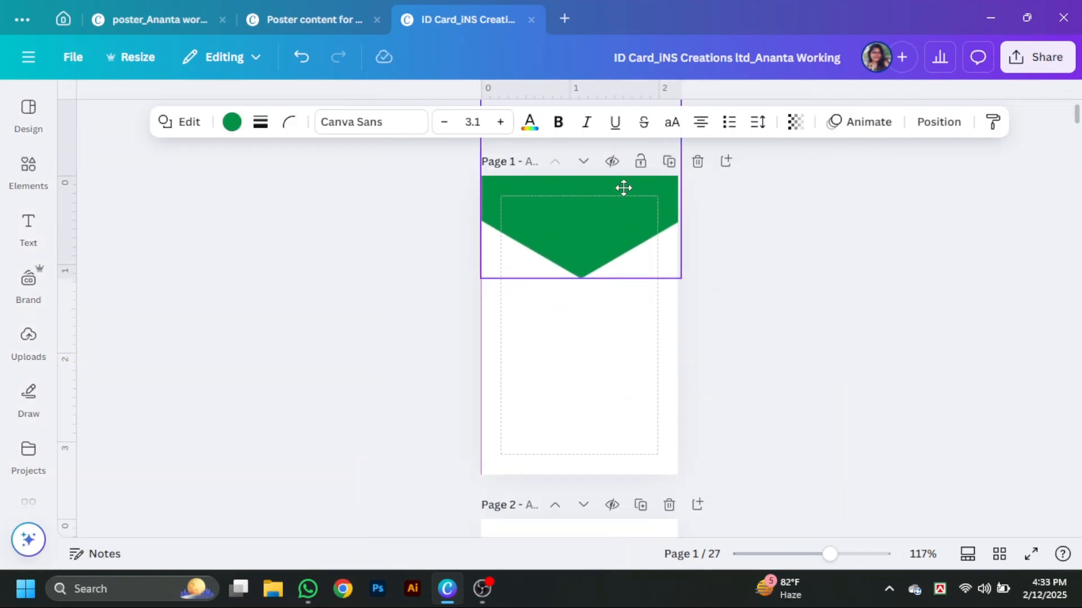
pyautogui.moveTo(626, 175); pyautogui.dragTo(623, 168)
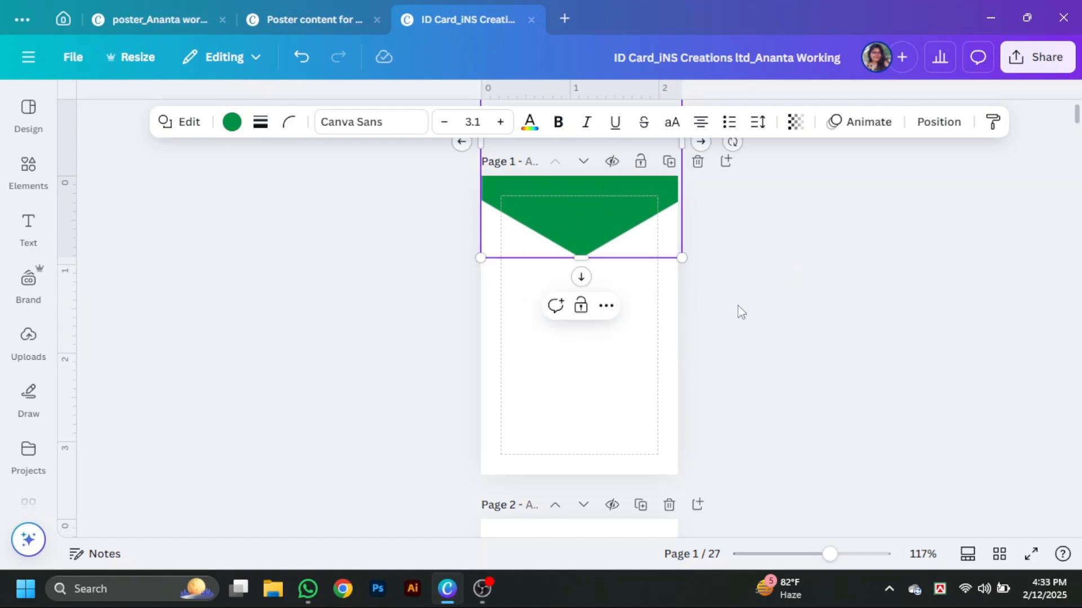
pyautogui.click(938, 122)
pyautogui.click(285, 390)
pyautogui.click(306, 166)
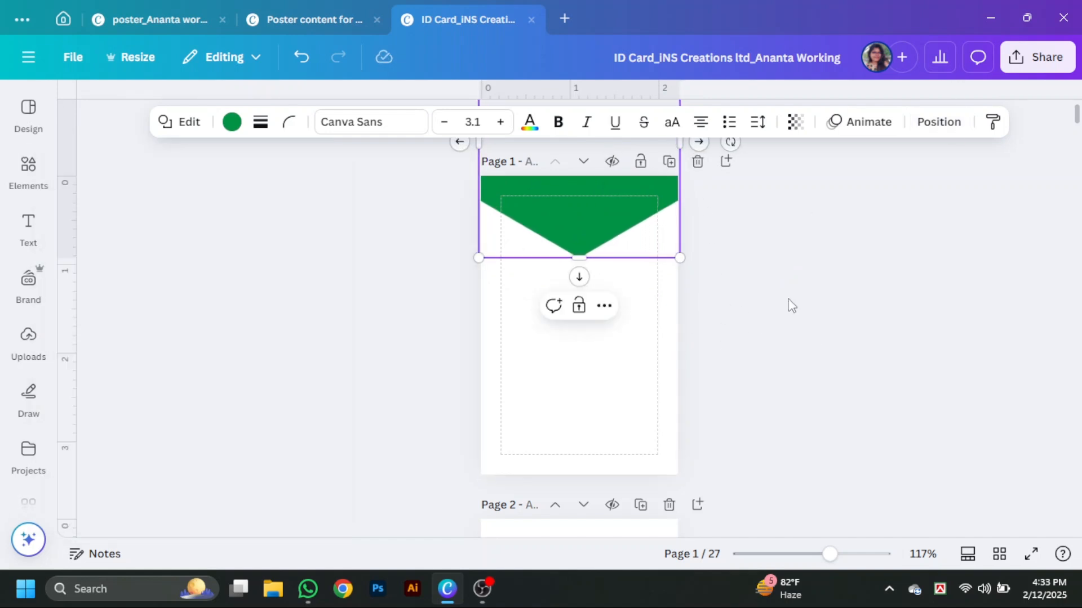
# Recolour the header hexagon to the deep orange #FF5301.
pyautogui.click(232, 123)
pyautogui.click(254, 379)
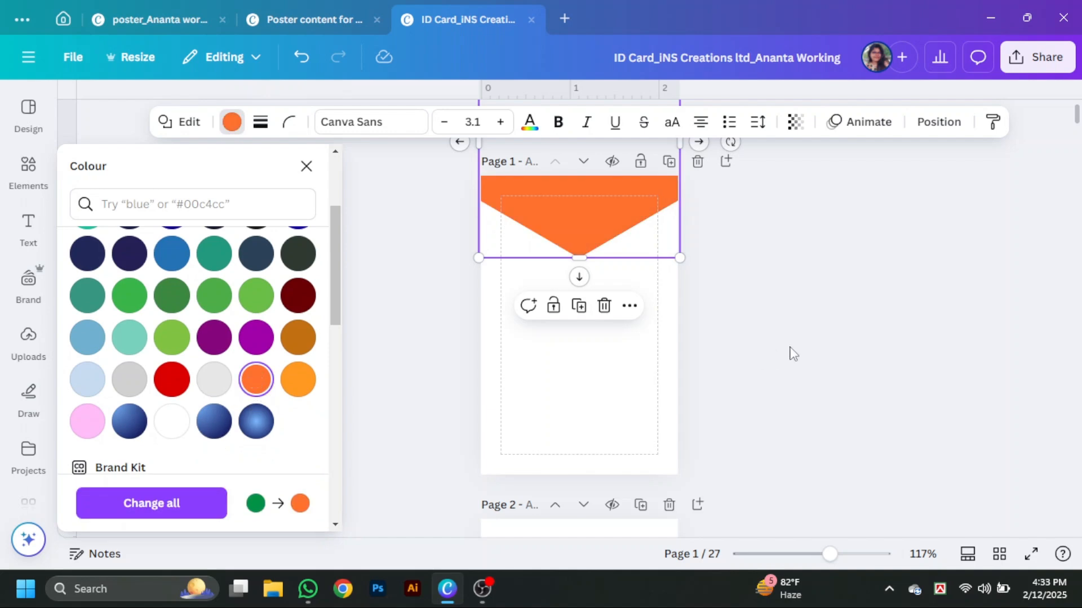
pyautogui.click(232, 121)
pyautogui.scroll(-3, 254, 379)
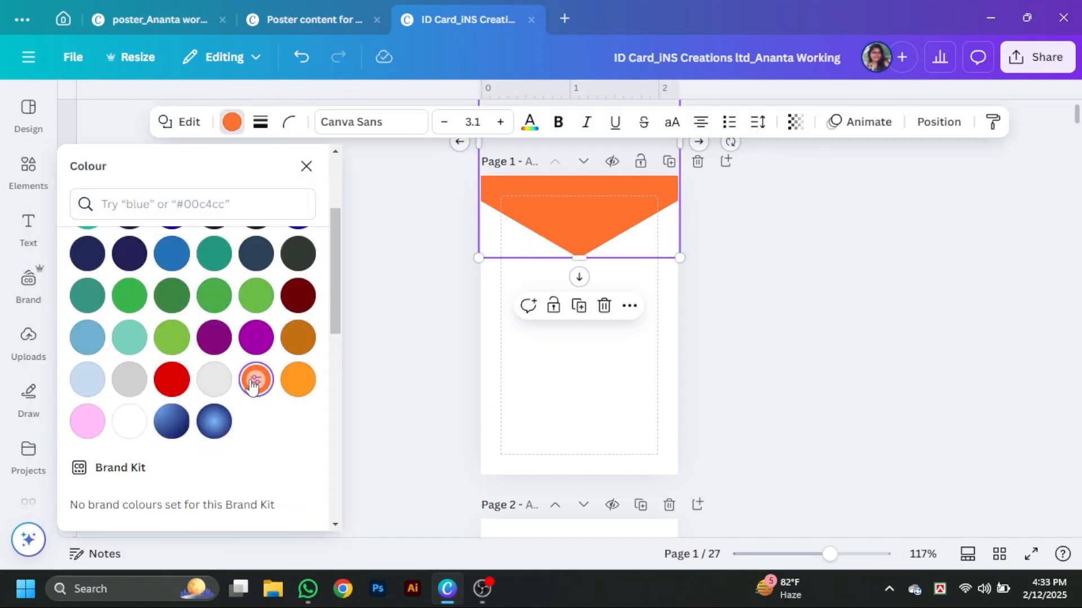
pyautogui.click(254, 379)
pyautogui.click(300, 205)
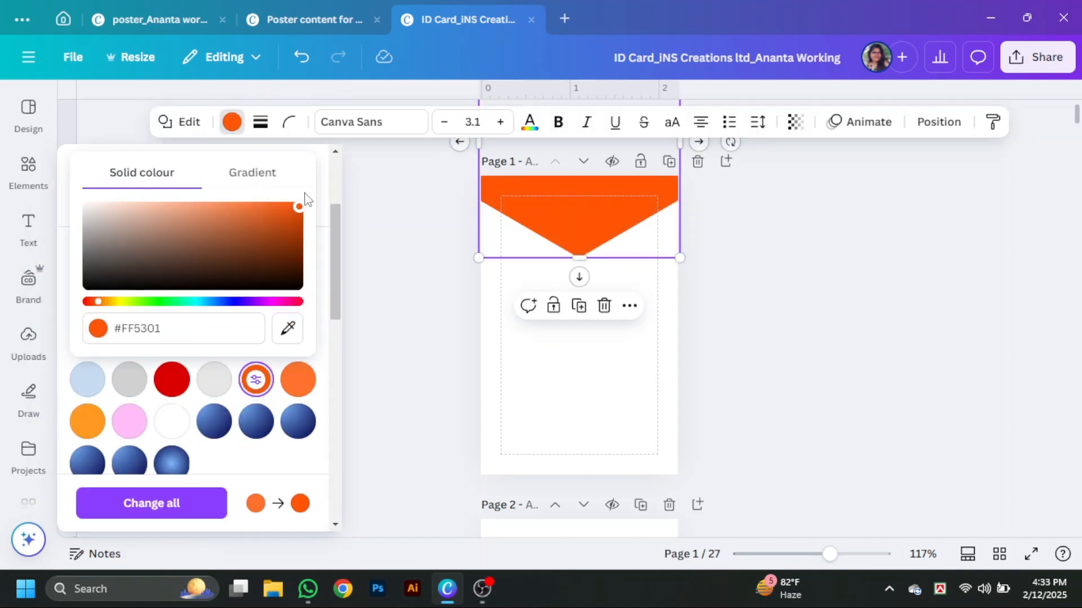
pyautogui.click(828, 323)
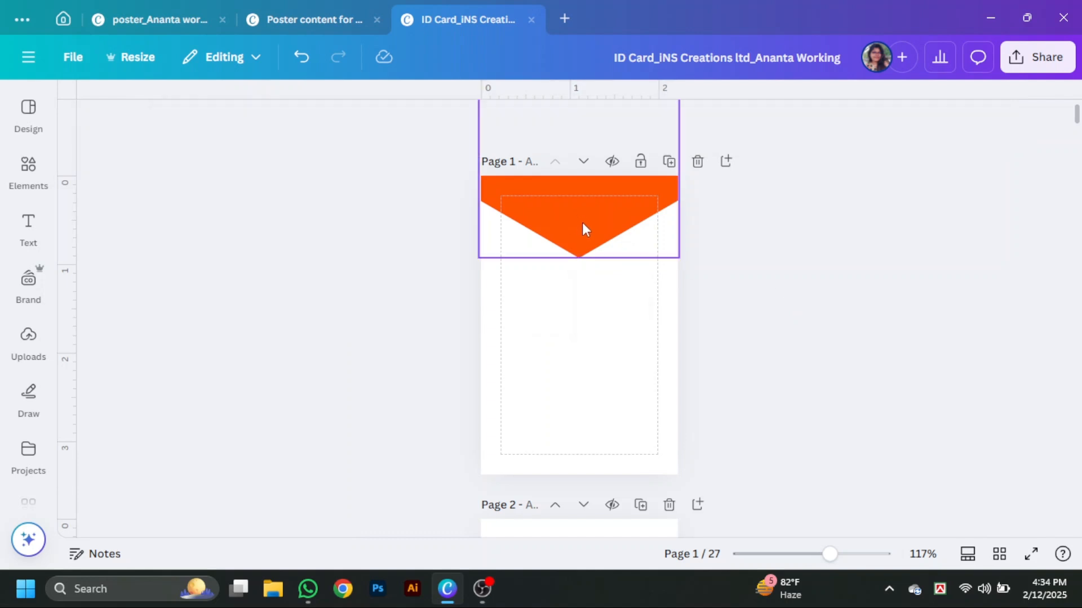
# Duplicate the orange hexagon below the header and shrink the copy.
pyautogui.keyDown('alt'); pyautogui.moveTo(583, 222); pyautogui.dragTo(587, 449); pyautogui.keyUp('alt')
pyautogui.moveTo(680, 485); pyautogui.dragTo(541, 311)
# Add a diamond from the shape results to page 1 and delete the small orange hexagon copy.
pyautogui.click(26, 167)
pyautogui.scroll(5, 203, 319)
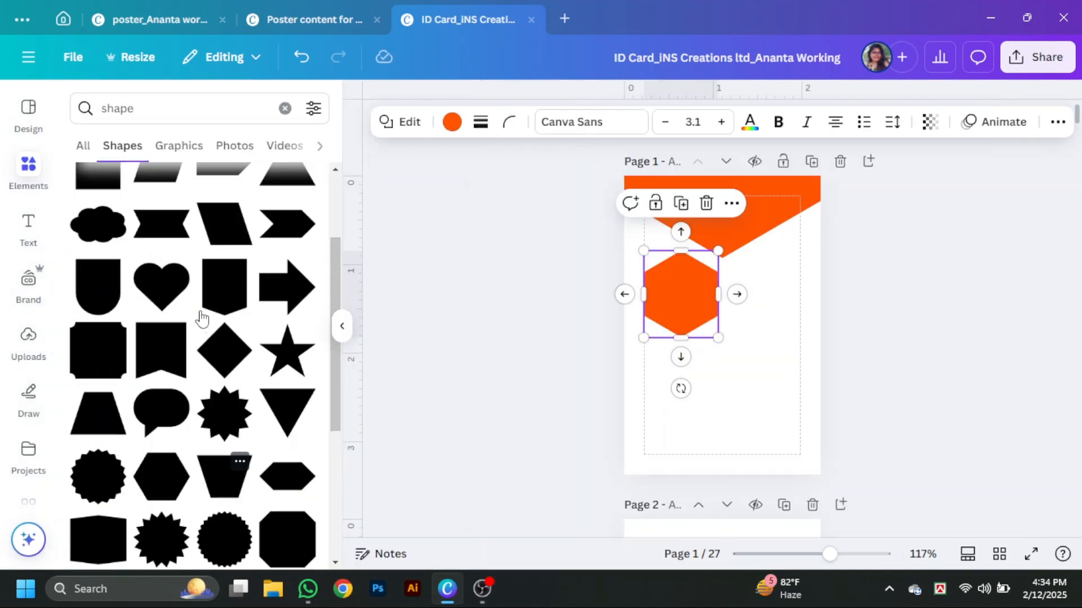
pyautogui.scroll(-2, 237, 383)
pyautogui.scroll(-2, 258, 407)
pyautogui.click(230, 247)
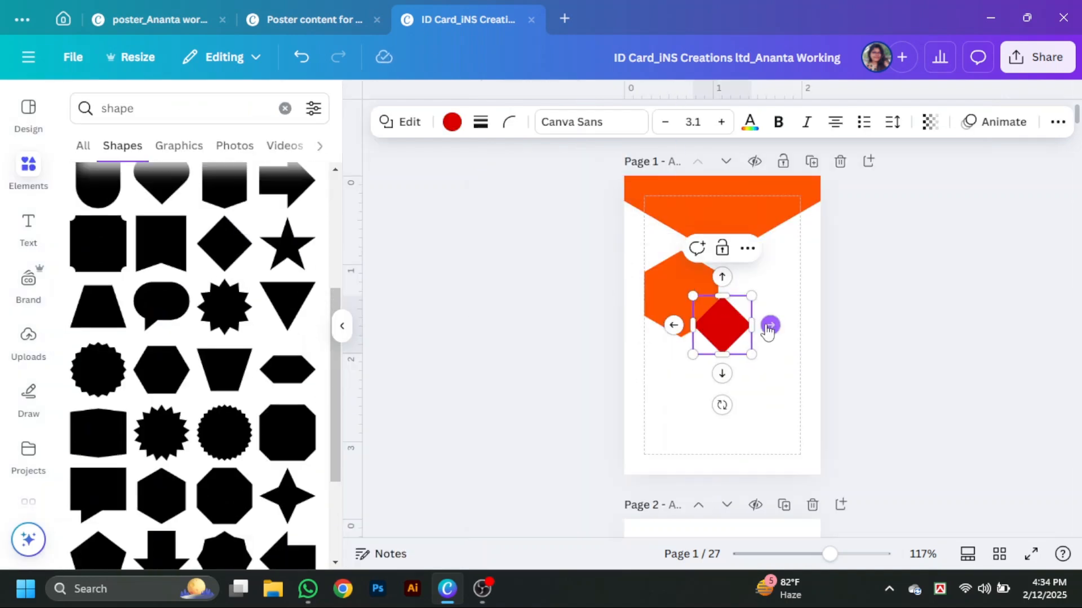
pyautogui.click(690, 282)
pyautogui.click(706, 205)
# Enlarge the red diamond, move it up over the header's lower point, and duplicate it into an overlapping side-by-side pair.
pyautogui.click(349, 336)
pyautogui.click(579, 338)
pyautogui.moveTo(609, 353); pyautogui.dragTo(656, 401)
pyautogui.moveTo(609, 352); pyautogui.dragTo(562, 272)
pyautogui.moveTo(603, 316); pyautogui.dragTo(608, 263)
pyautogui.hotkey('ctrl', 'd')
# Recolour both red diamonds in the same deep orange as the header.
pyautogui.click(545, 272)
pyautogui.keyDown('shift'); pyautogui.click(600, 287); pyautogui.keyUp('shift')
pyautogui.click(231, 122)
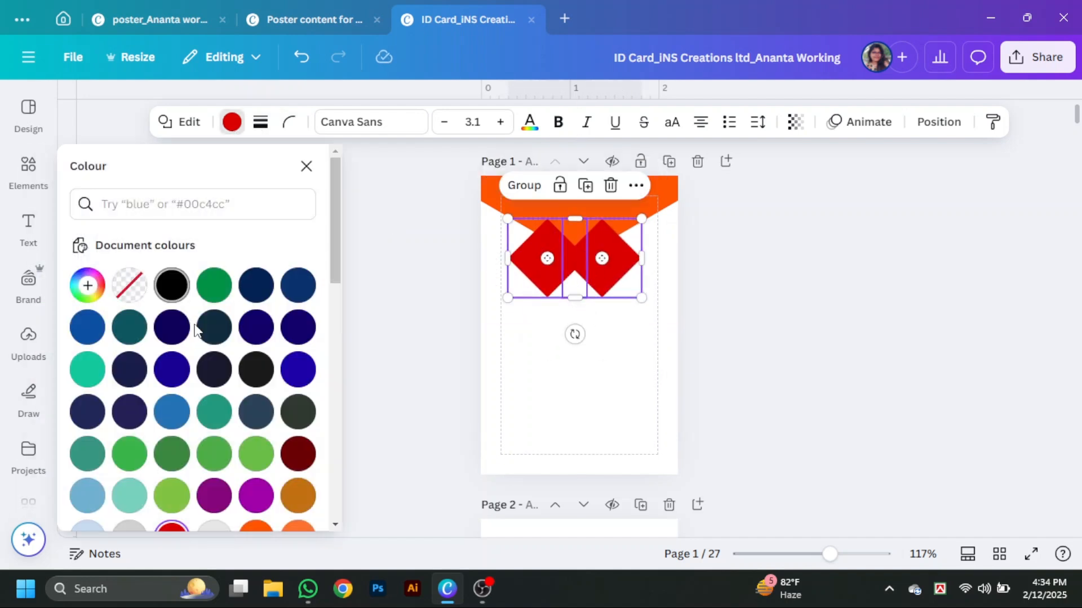
pyautogui.scroll(-1, 225, 338)
pyautogui.click(253, 379)
# Set the corner rounding of both orange diamonds to 14.
pyautogui.click(260, 121)
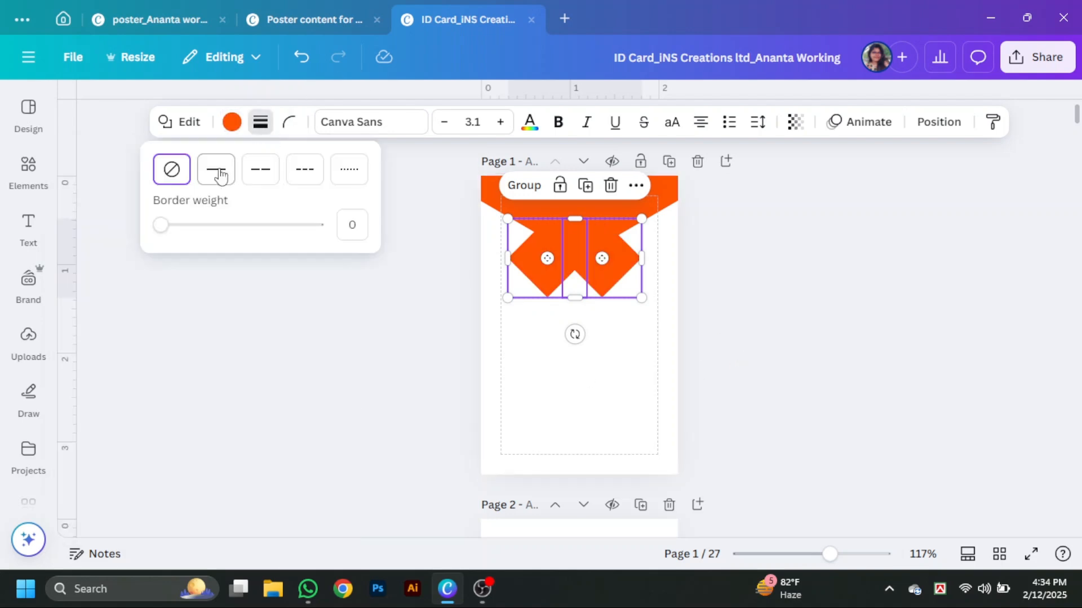
pyautogui.click(287, 125)
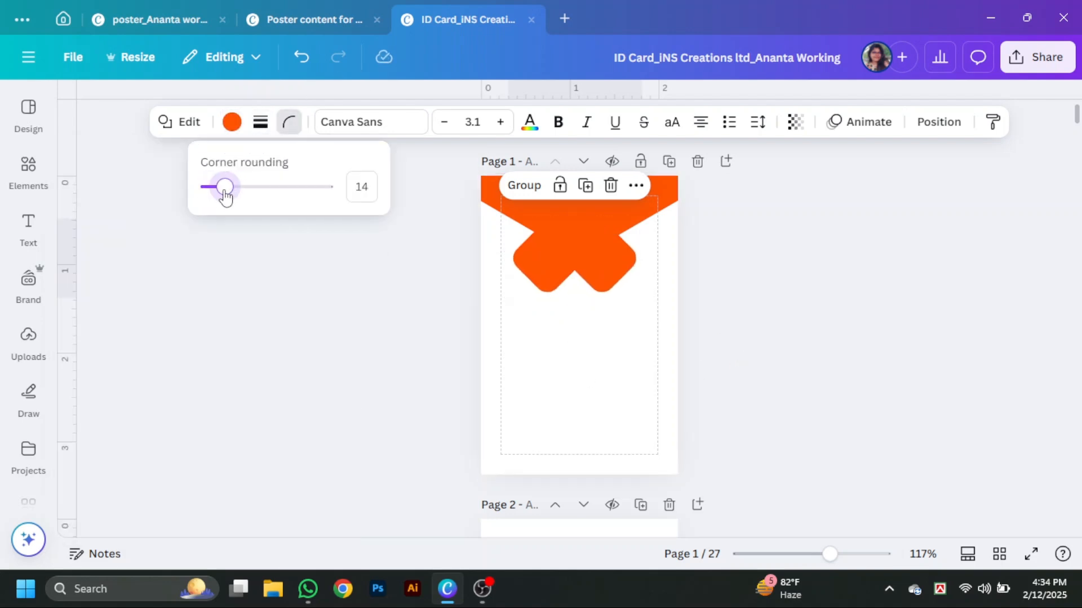
pyautogui.click(693, 248)
# Search the elements for "frame" and add the diamond-shaped photo frame to page 1.
pyautogui.click(30, 165)
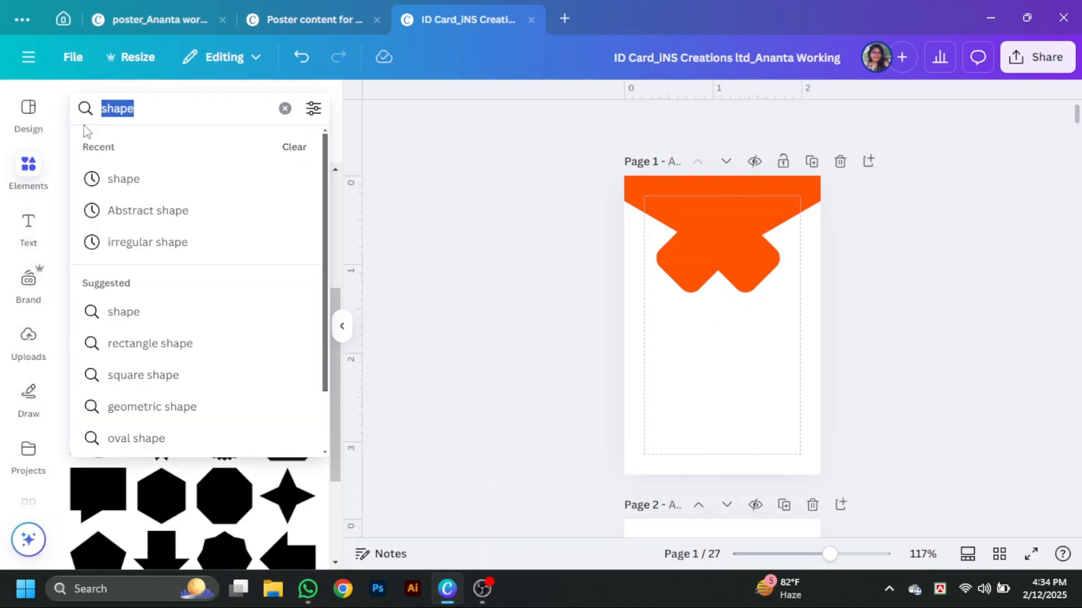
pyautogui.write('frame')
pyautogui.press('Return')
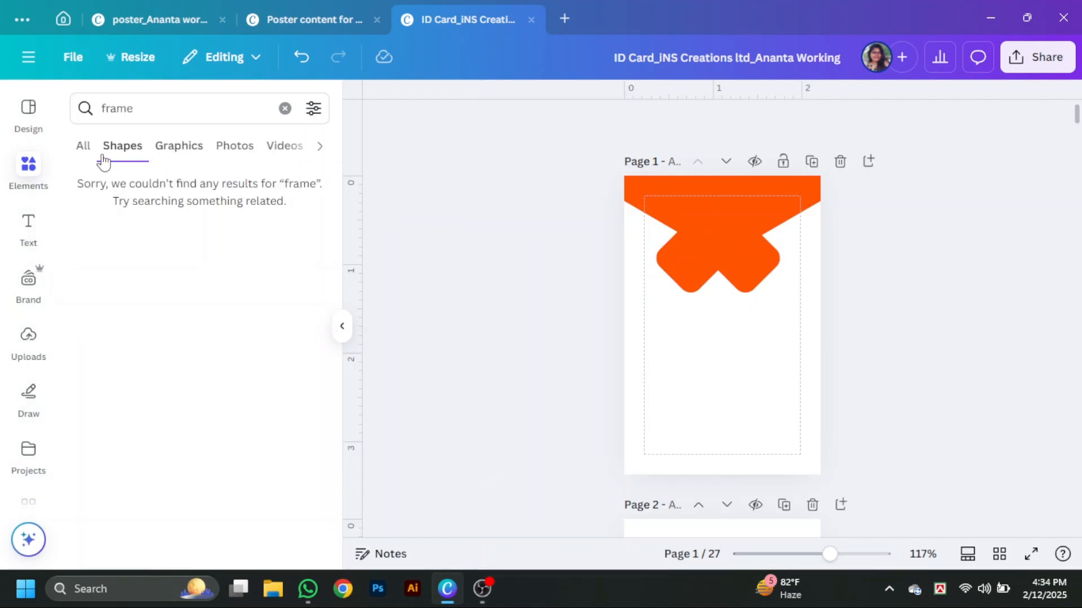
pyautogui.click(299, 325)
pyautogui.scroll(-2, 194, 260)
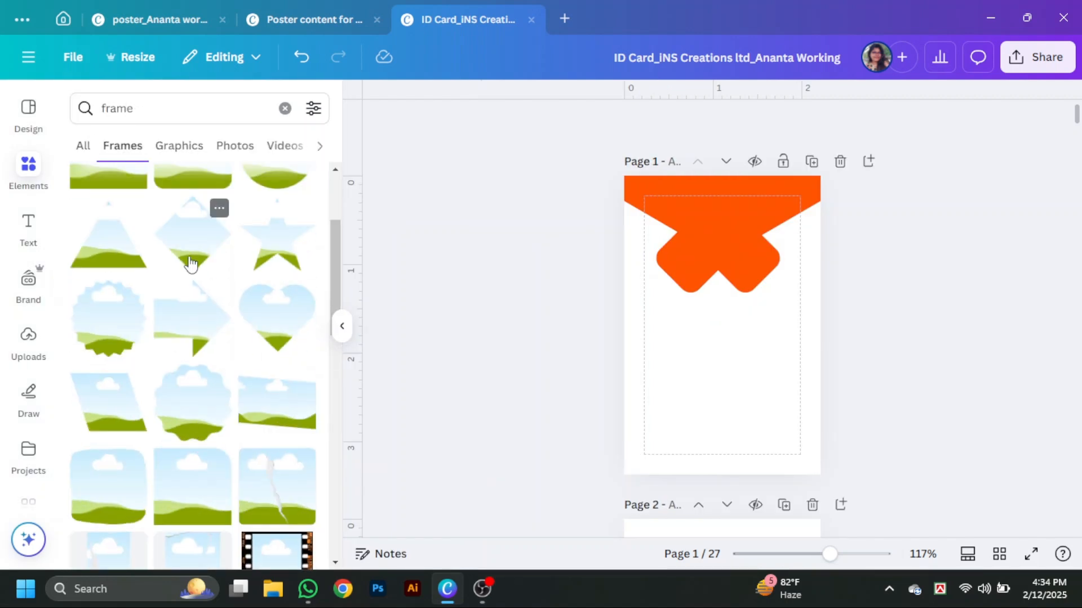
pyautogui.click(193, 259)
# Move the diamond photo frame up so it sits over the two orange diamonds, aligned with their middle.
pyautogui.click(342, 325)
pyautogui.click(832, 411)
pyautogui.moveTo(585, 340); pyautogui.dragTo(582, 277)
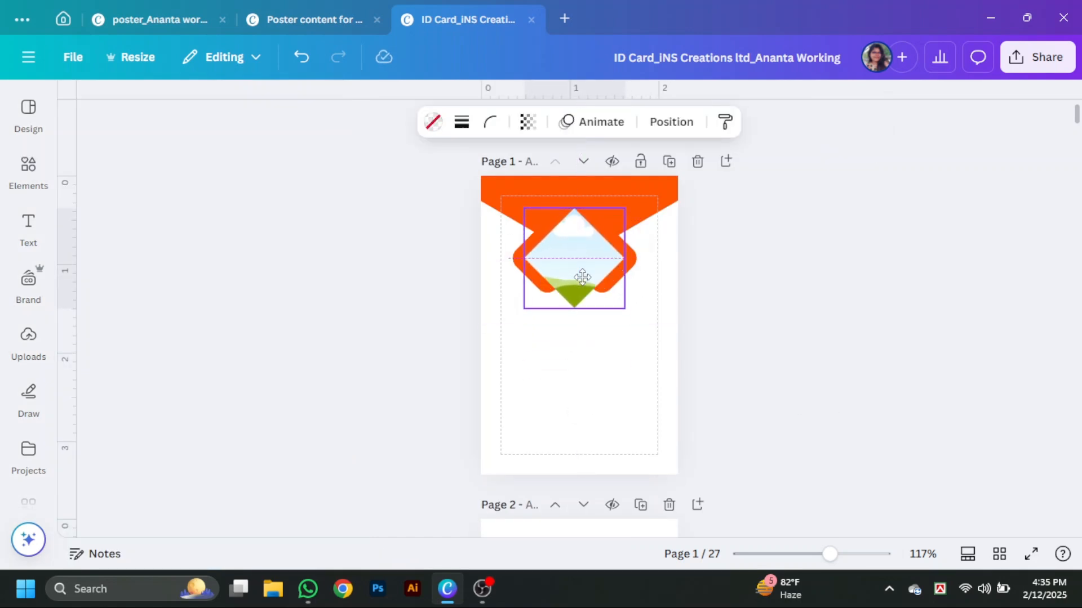
# Move both orange diamonds inward so they form a narrow, even edge on either side of the photo frame.
pyautogui.click(709, 326)
pyautogui.moveTo(828, 554); pyautogui.dragTo(856, 553)
pyautogui.scroll(3, 756, 410)
pyautogui.click(579, 351)
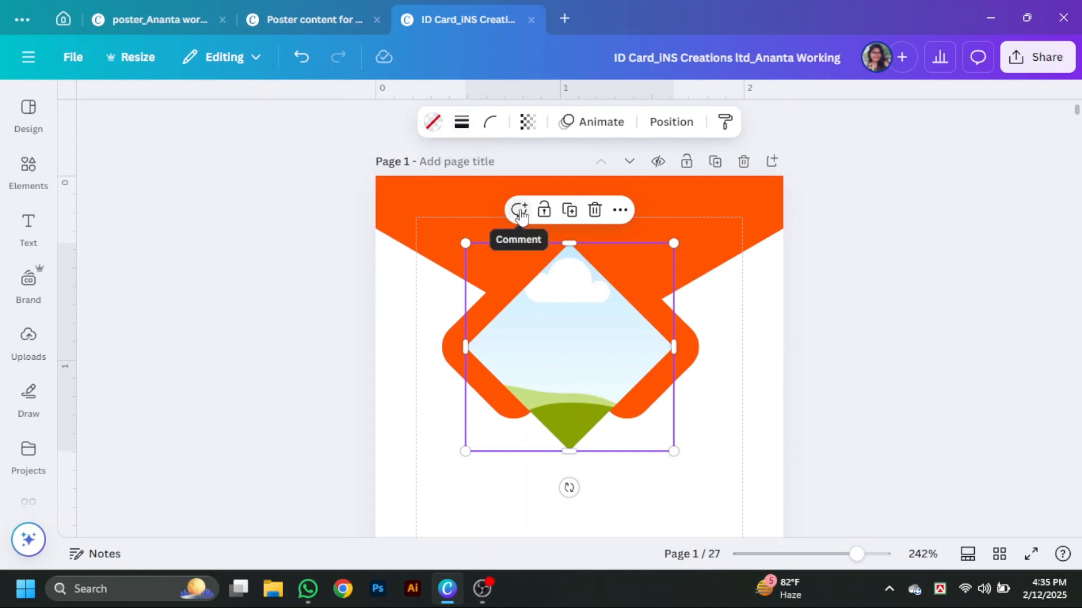
pyautogui.click(469, 350)
pyautogui.moveTo(463, 352)
pyautogui.mouseDown()
pyautogui.moveTo(452, 350)
pyautogui.moveTo(464, 347)
pyautogui.mouseUp()
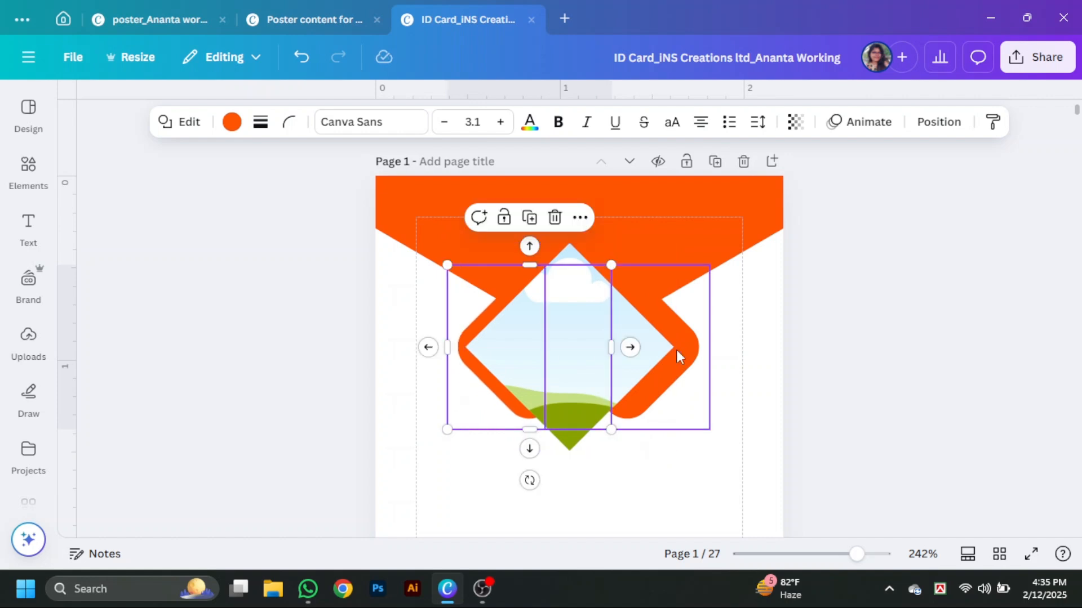
pyautogui.click(693, 350)
pyautogui.moveTo(693, 350); pyautogui.dragTo(677, 350)
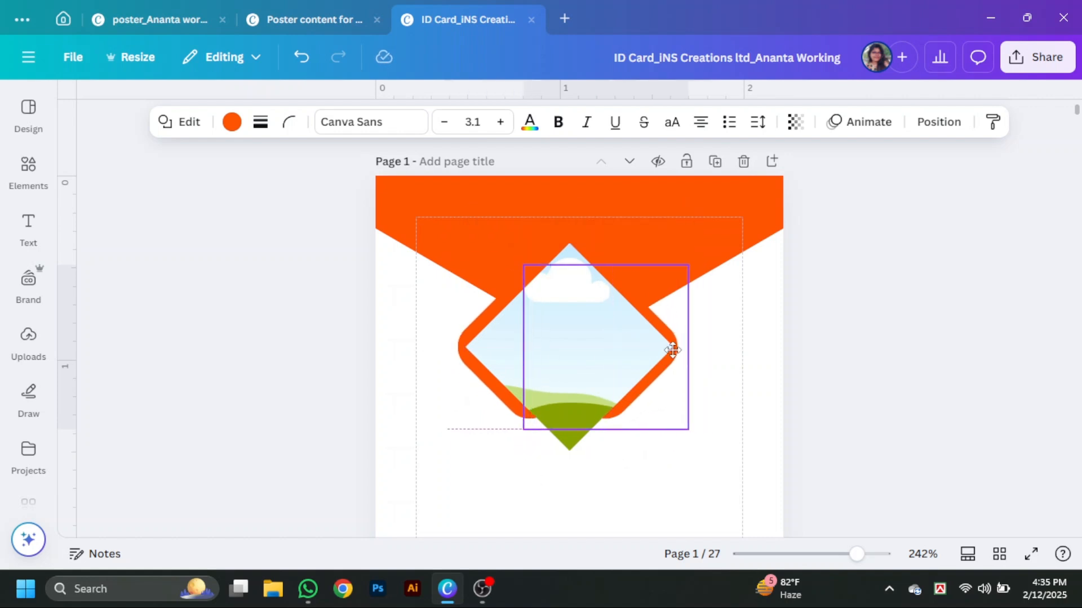
pyautogui.moveTo(671, 350); pyautogui.dragTo(672, 351)
pyautogui.click(867, 340)
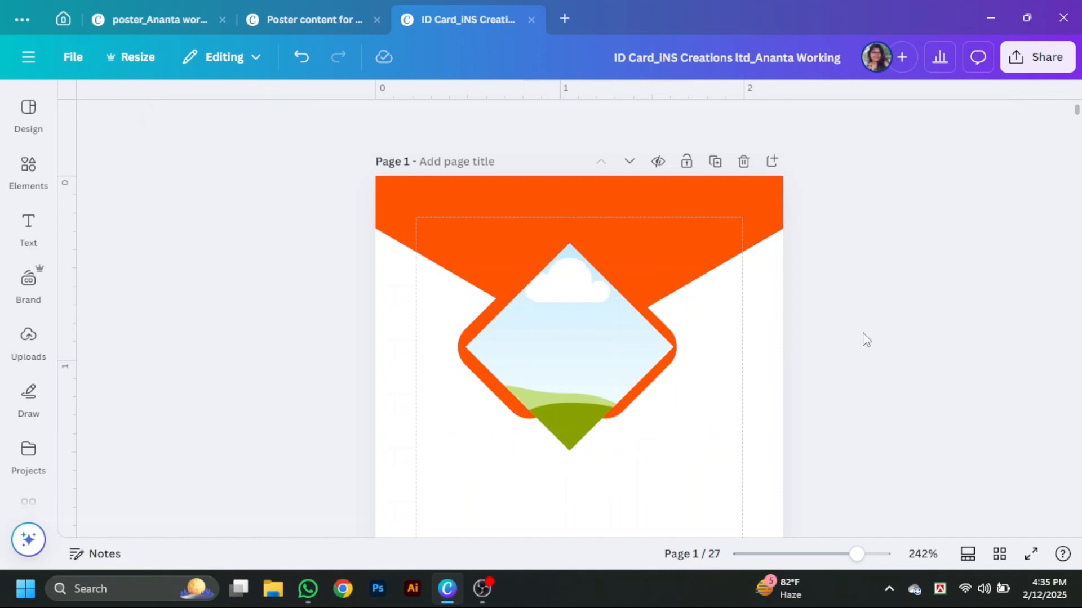
# Set the diamond photo frame's corner rounding to 12.
pyautogui.click(557, 358)
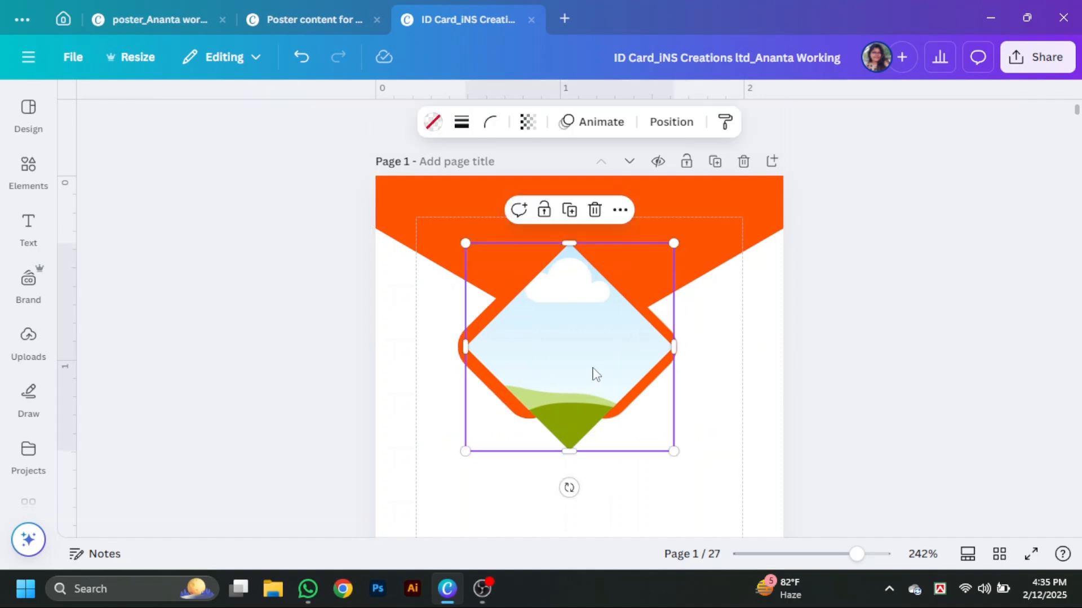
pyautogui.click(488, 131)
pyautogui.moveTo(414, 190); pyautogui.dragTo(423, 189)
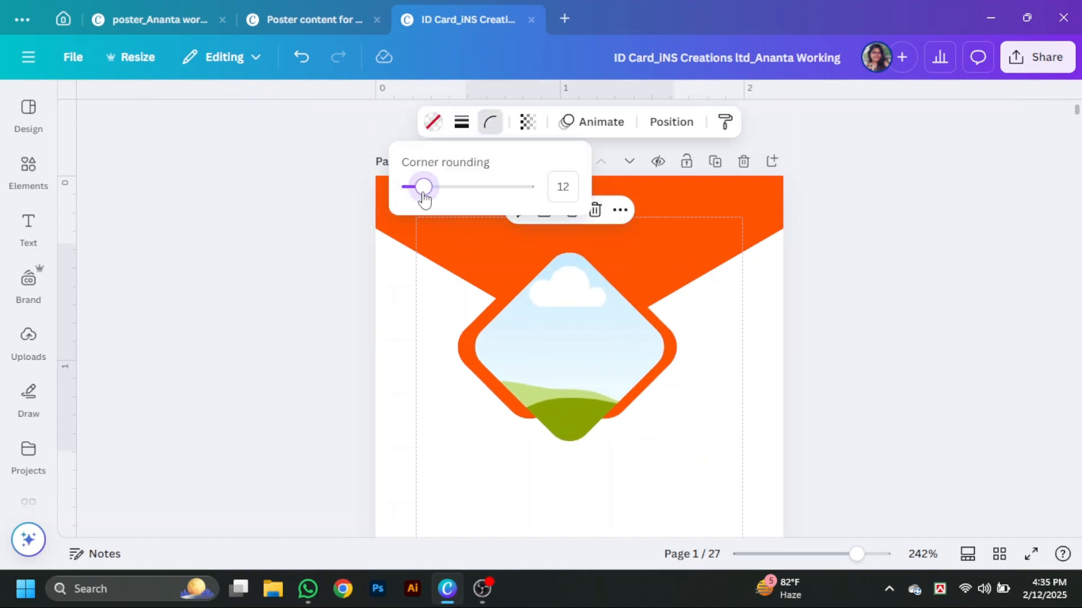
# Give the diamond photo frame a solid white border with a weight of 1.
pyautogui.click(461, 122)
pyautogui.click(416, 174)
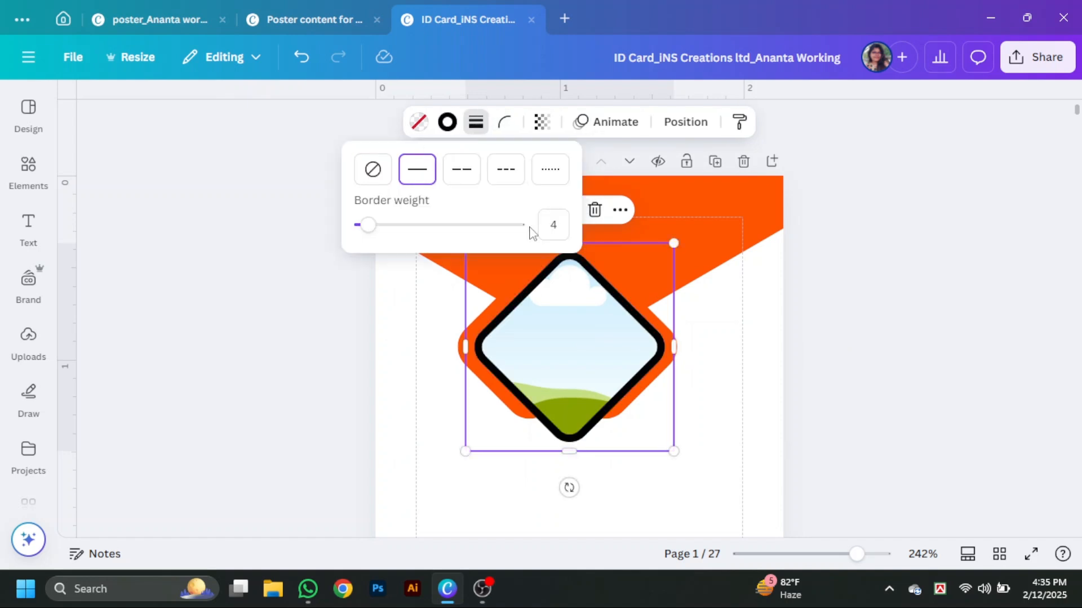
pyautogui.write('1')
pyautogui.click(446, 122)
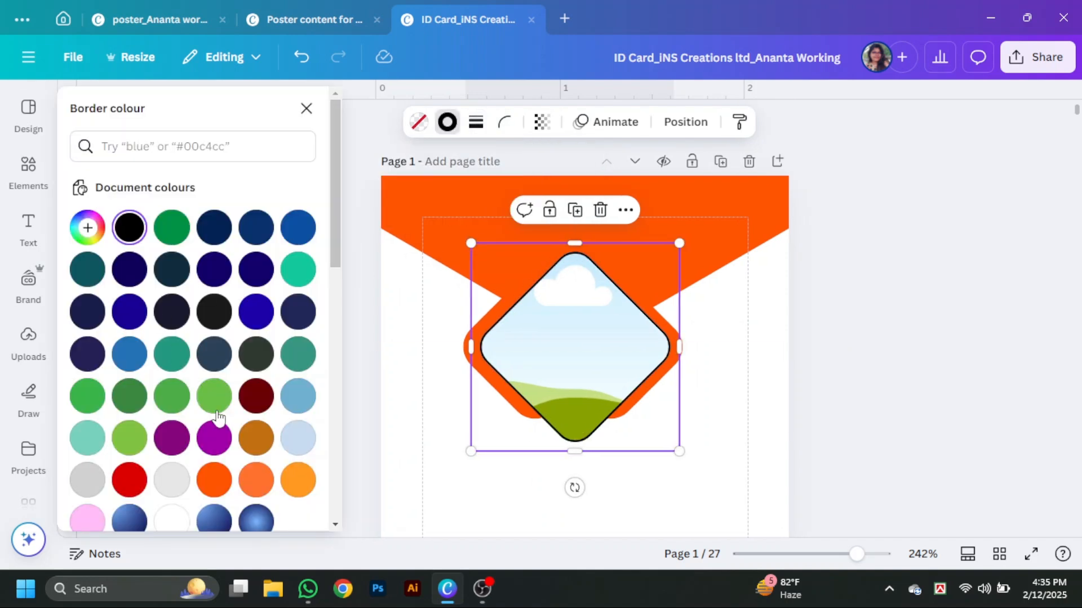
pyautogui.scroll(2, 254, 321)
pyautogui.scroll(-5, 208, 444)
pyautogui.click(172, 293)
pyautogui.click(907, 392)
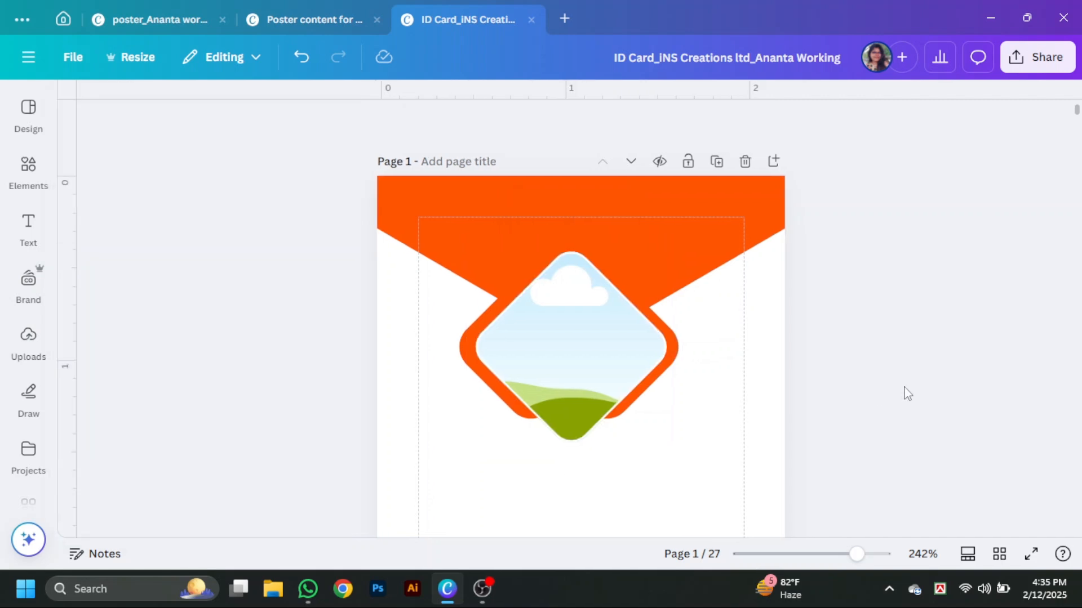
# Search the elements for "white texture" and show all matching photos.
pyautogui.scroll(-3, 908, 393)
pyautogui.scroll(3, 853, 445)
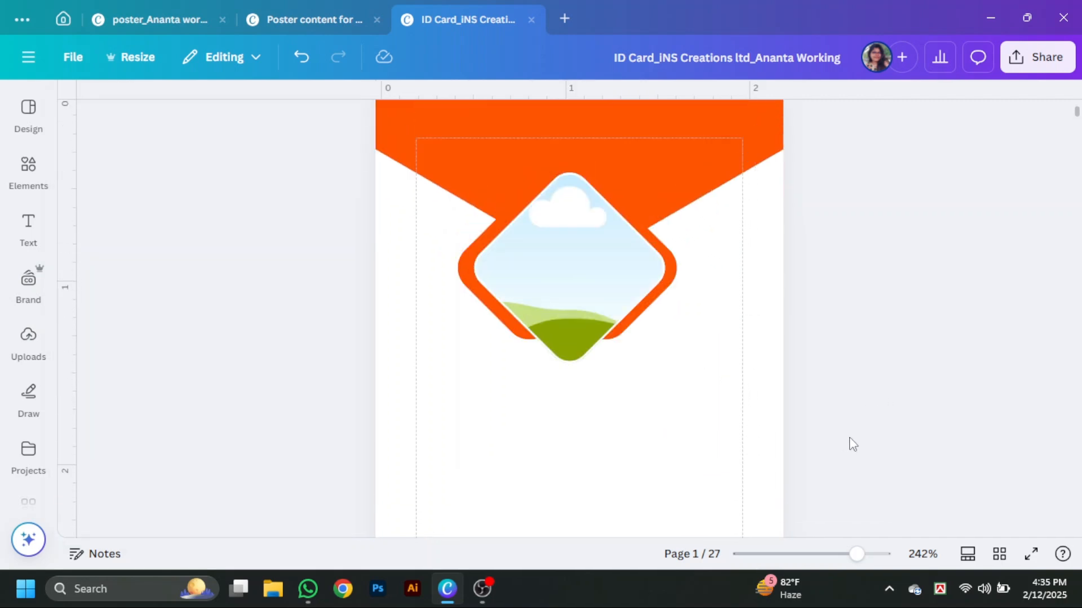
pyautogui.click(29, 169)
pyautogui.click(169, 108)
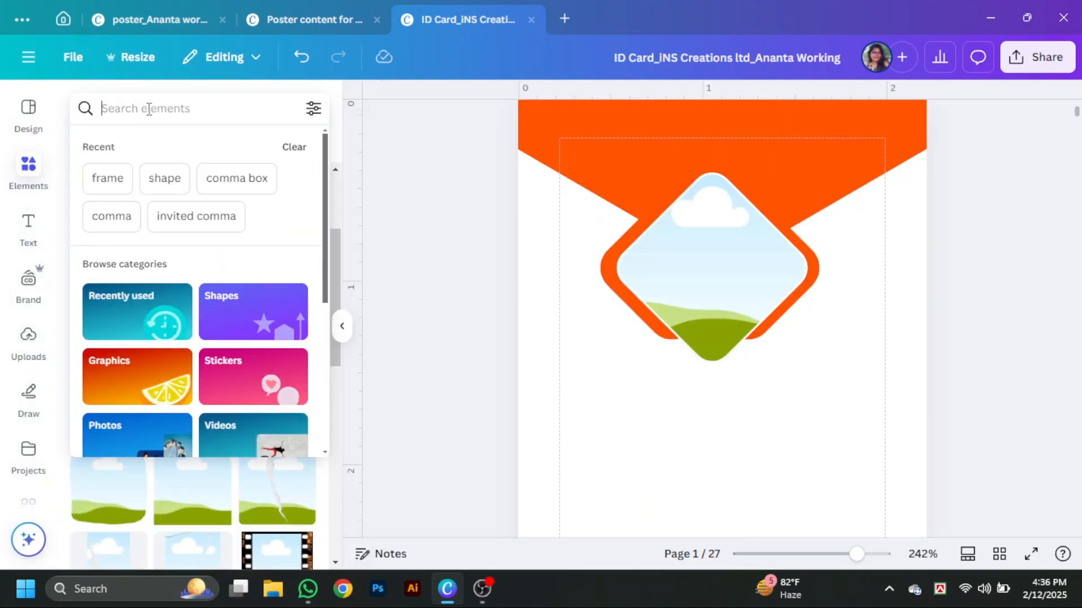
pyautogui.write('white textur')
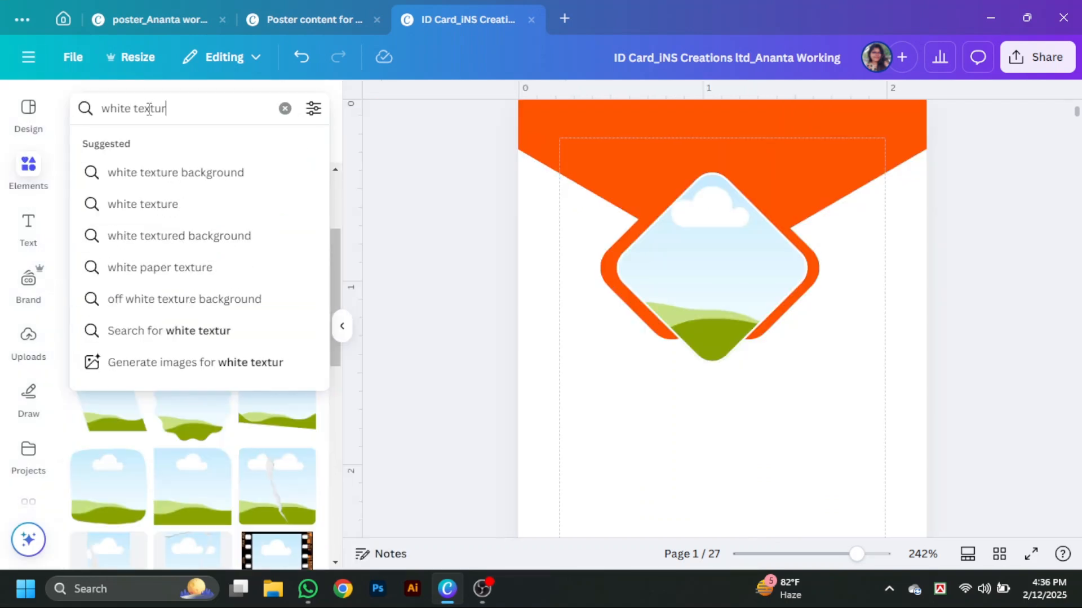
pyautogui.write('e')
pyautogui.press('Return')
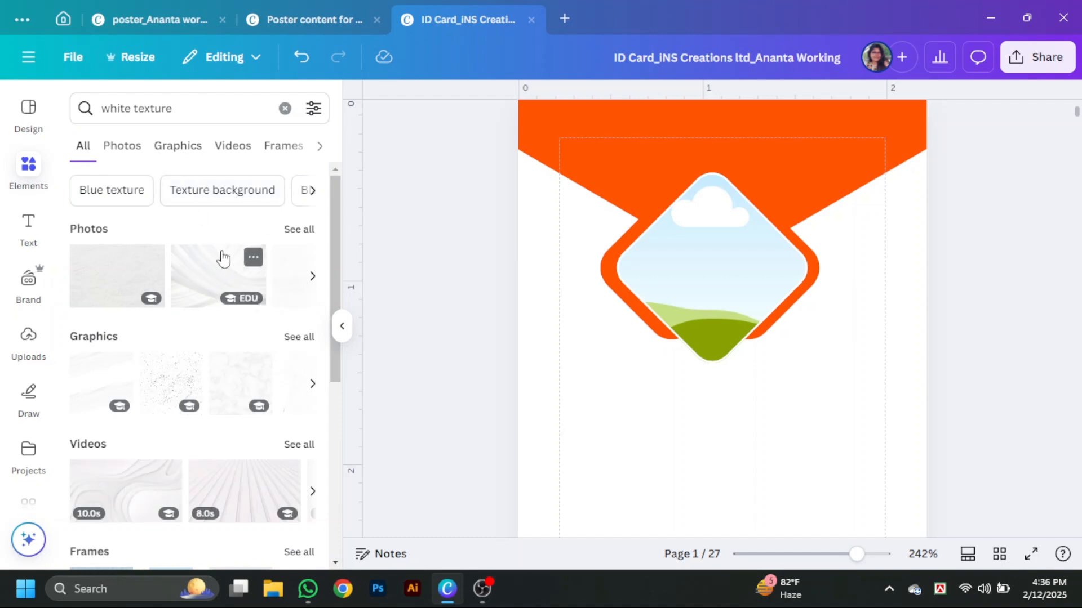
pyautogui.click(294, 229)
# Add the white geometric star-pattern texture photo, rotate it to -90°, and set it as the page 1 background.
pyautogui.scroll(-5, 242, 416)
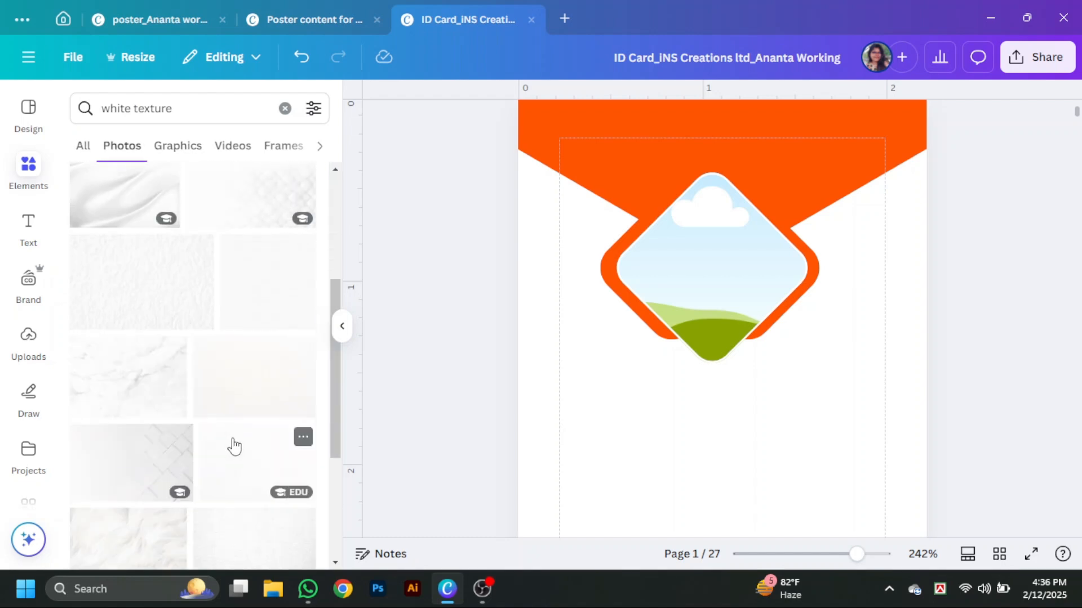
pyautogui.scroll(-5, 235, 447)
pyautogui.click(129, 217)
pyautogui.moveTo(722, 558); pyautogui.dragTo(875, 407)
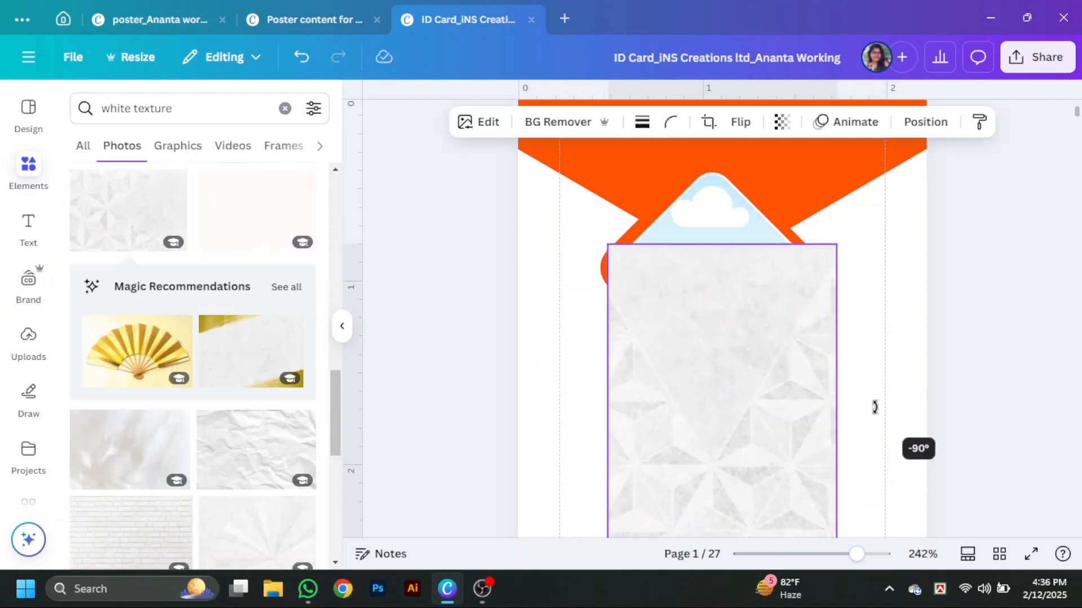
pyautogui.rightClick(793, 394)
pyautogui.click(862, 450)
# Change the photo search to "grey texture" and browse the results.
pyautogui.doubleClick(116, 108)
pyautogui.write('grey')
pyautogui.press('Return')
pyautogui.scroll(-5, 240, 341)
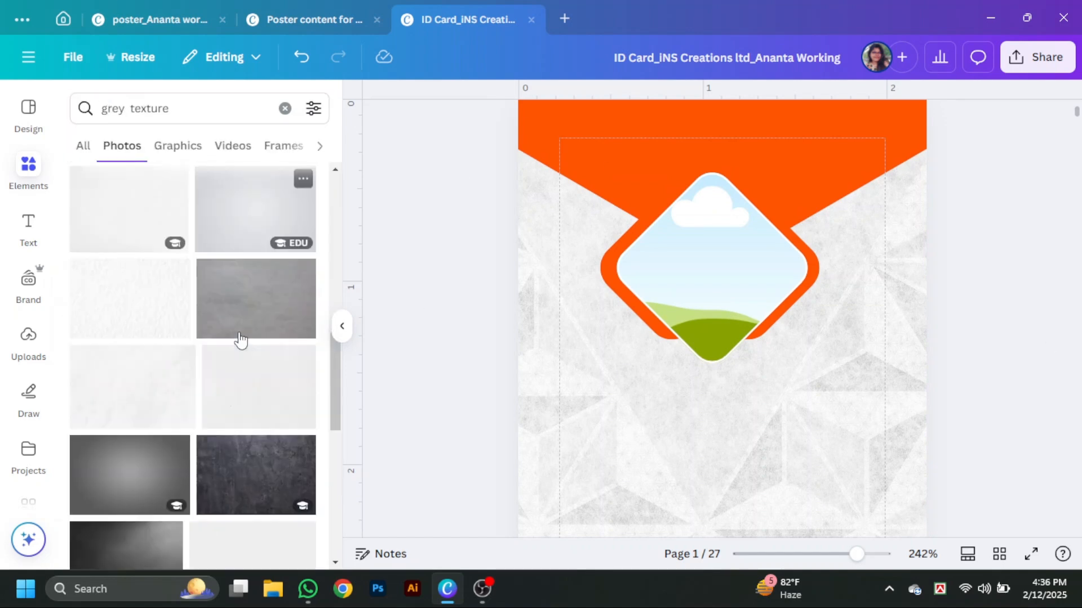
pyautogui.scroll(-10, 256, 428)
pyautogui.scroll(15, 195, 439)
# Add the recommended light grey overlapping-squares pattern photo and set it as the page 1 background.
pyautogui.click(181, 366)
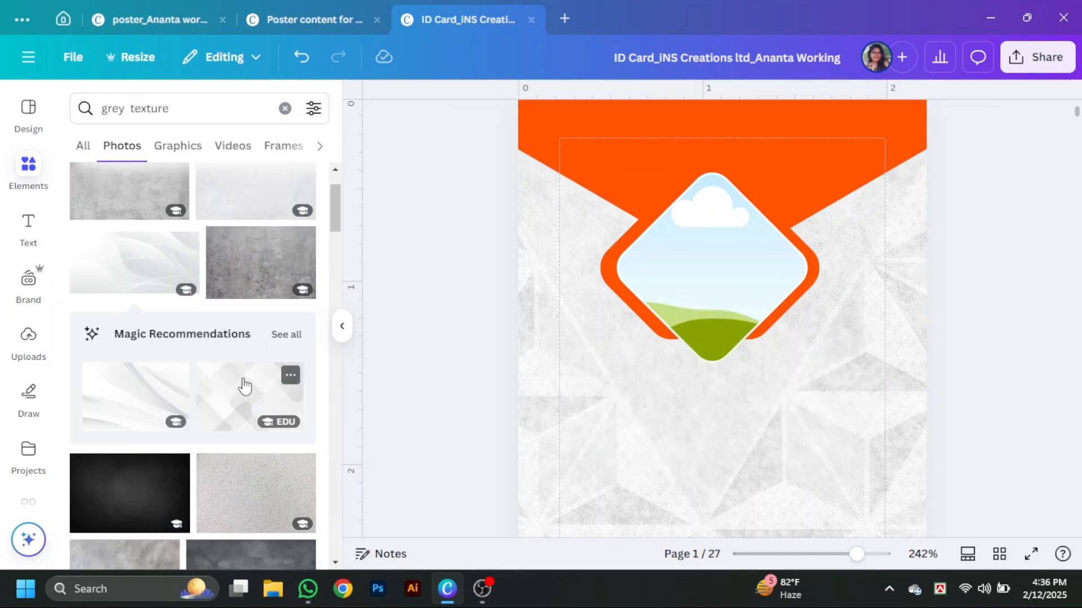
pyautogui.click(244, 386)
pyautogui.rightClick(760, 394)
pyautogui.click(845, 481)
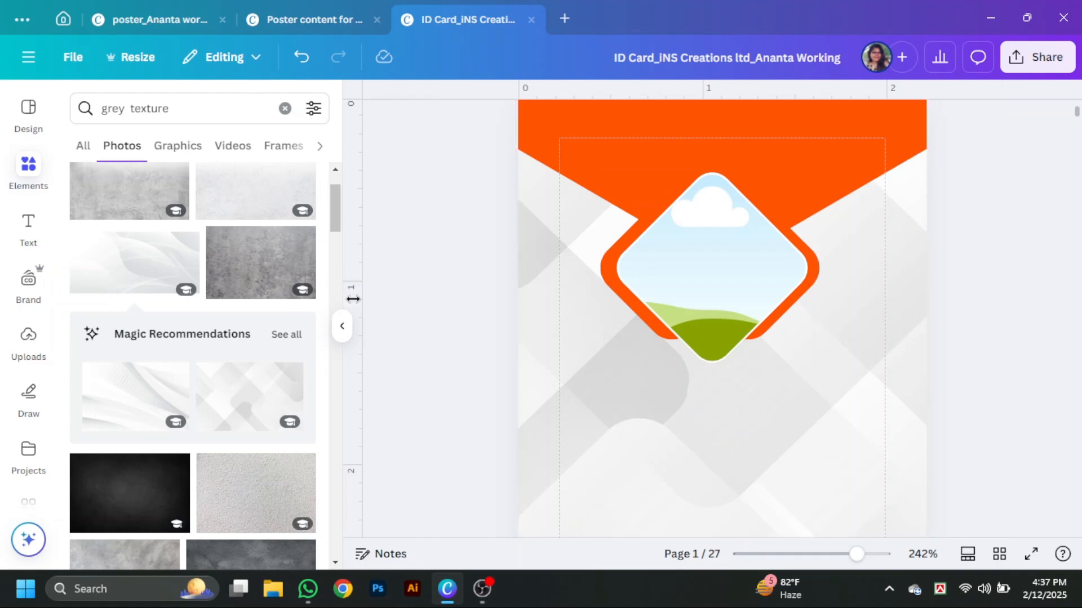
# Try adjusting the transparency of the page 1 background pattern photo.
pyautogui.click(342, 326)
pyautogui.scroll(-4, 907, 319)
pyautogui.scroll(3, 909, 318)
pyautogui.click(740, 324)
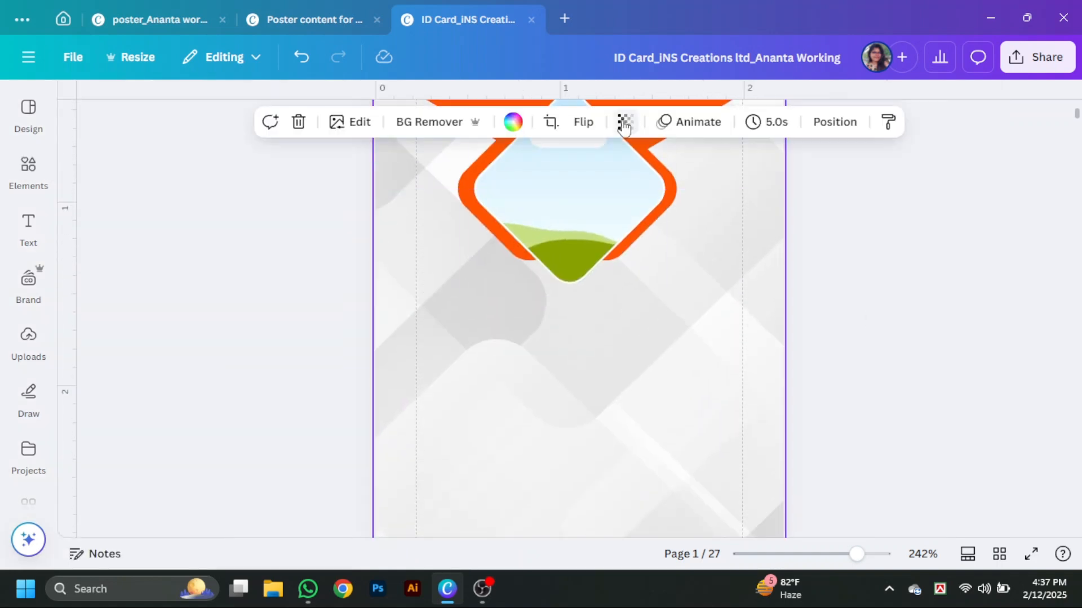
pyautogui.click(624, 123)
pyautogui.click(632, 188)
# Detach the grey pattern photo from the page 1 background and fill the page with a dark green-grey document colour.
pyautogui.rightClick(644, 423)
pyautogui.click(710, 478)
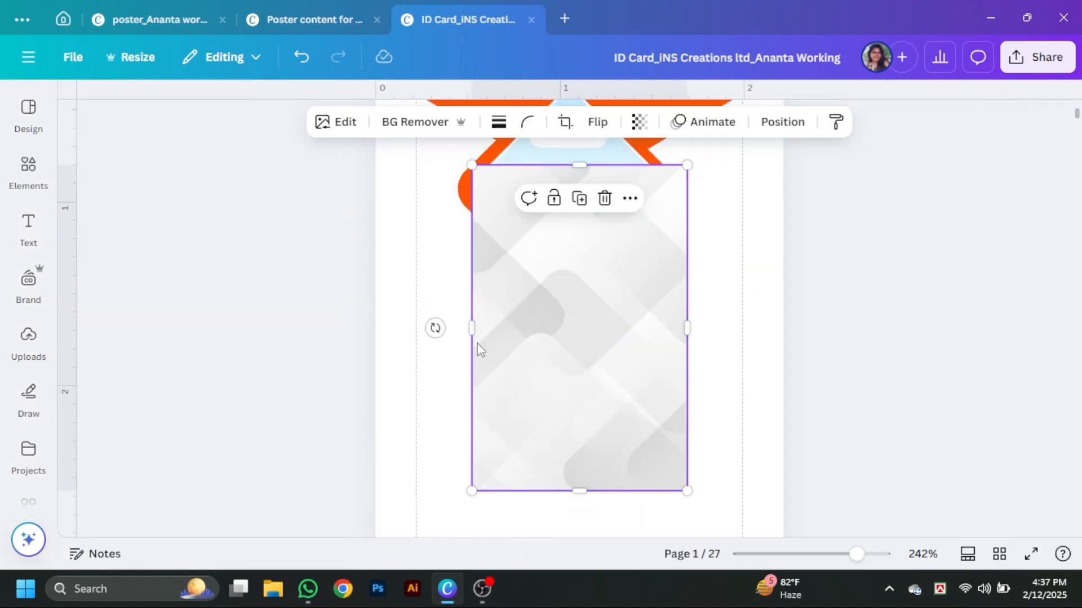
pyautogui.click(403, 127)
pyautogui.click(466, 121)
pyautogui.click(214, 311)
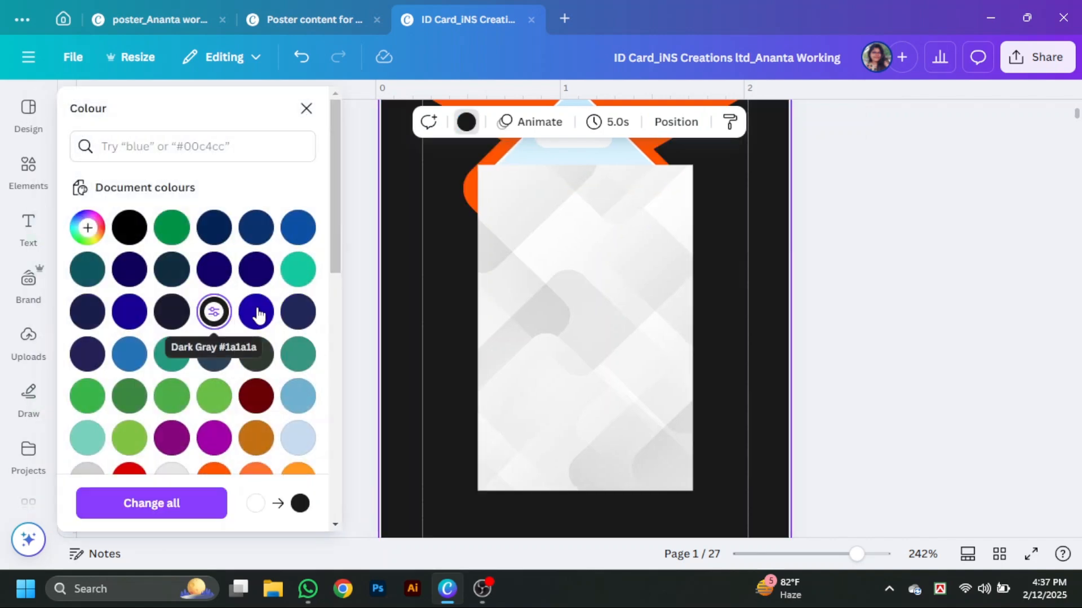
pyautogui.scroll(-2, 258, 410)
pyautogui.scroll(2, 235, 387)
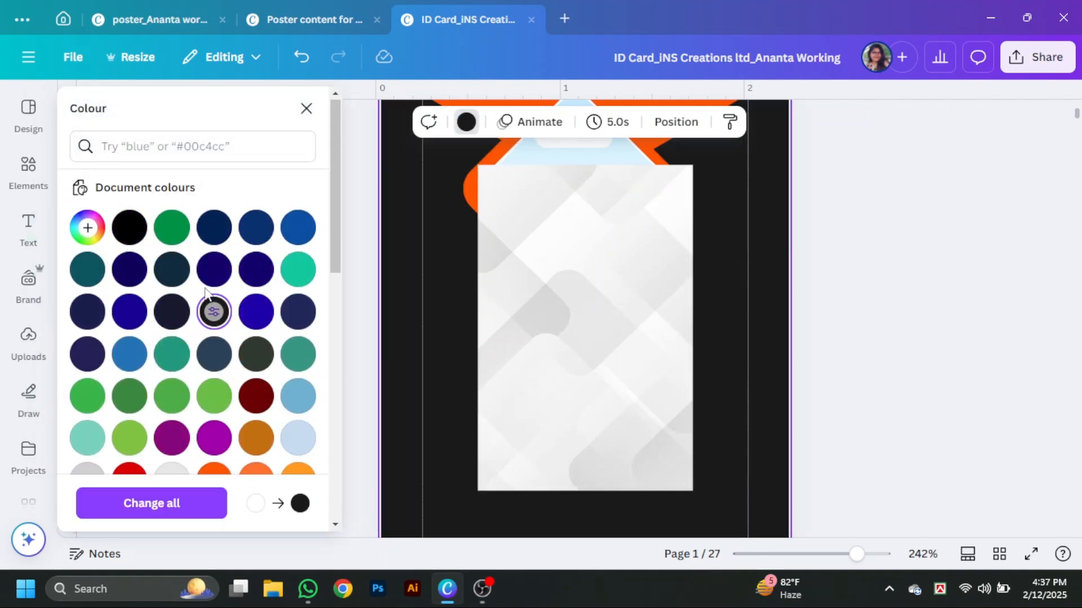
pyautogui.click(262, 359)
# Set the grey pattern photo as the page 1 background again and adjust its transparency.
pyautogui.rightClick(614, 343)
pyautogui.click(725, 490)
pyautogui.click(731, 290)
pyautogui.click(618, 121)
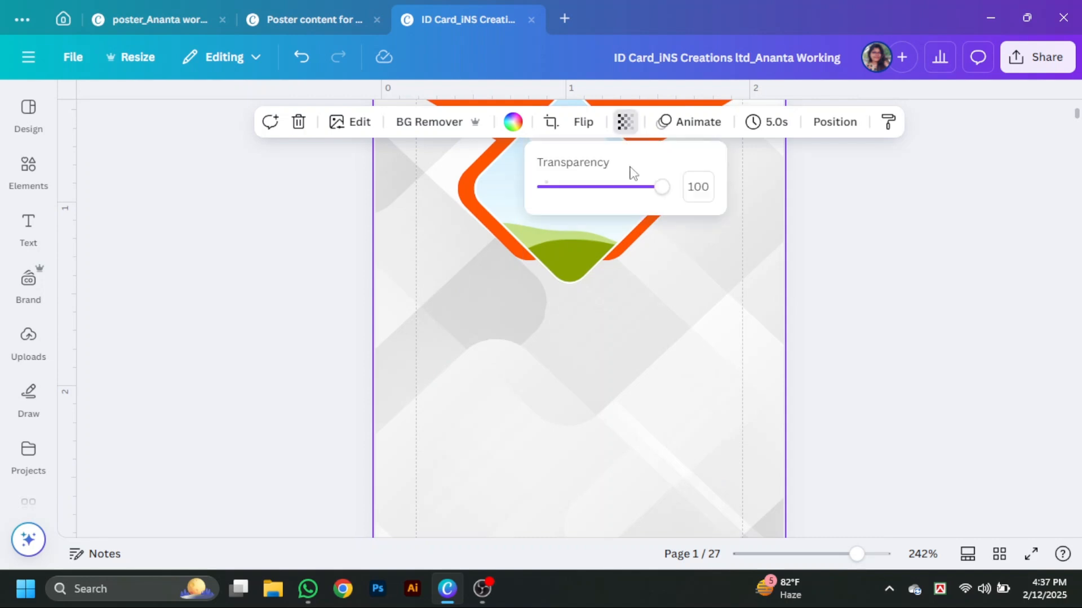
pyautogui.moveTo(662, 186)
pyautogui.mouseDown()
pyautogui.moveTo(637, 188)
pyautogui.moveTo(662, 187)
pyautogui.mouseUp()
pyautogui.click(900, 299)
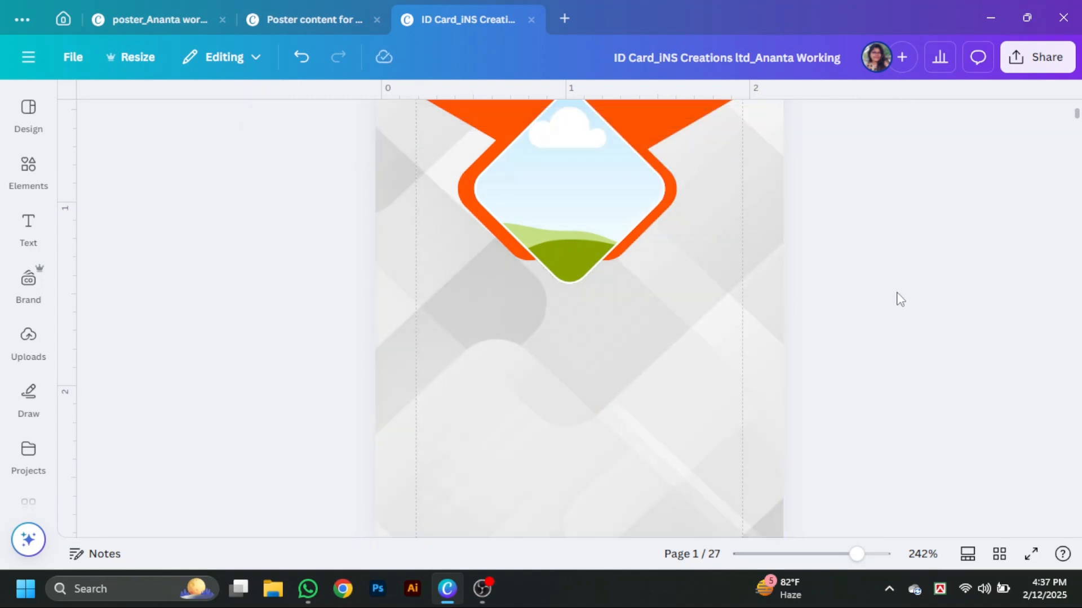
# Search the element photos for "corparate man" and browse the results for a portrait.
pyautogui.scroll(2, 900, 299)
pyautogui.scroll(-3, 900, 298)
pyautogui.scroll(2, 900, 299)
pyautogui.click(28, 172)
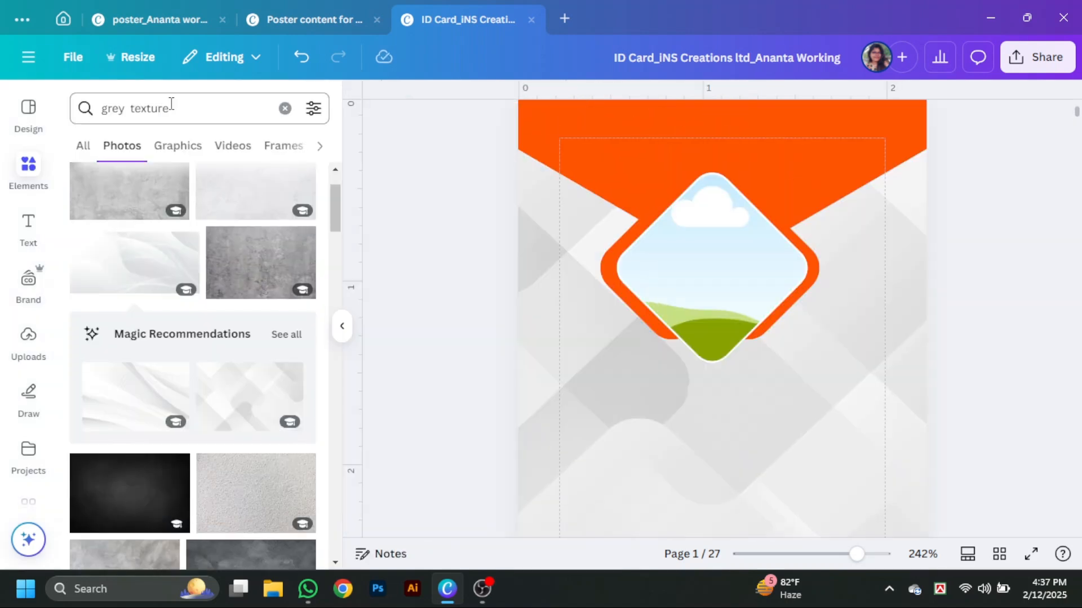
pyautogui.click(84, 109)
pyautogui.write('corpa')
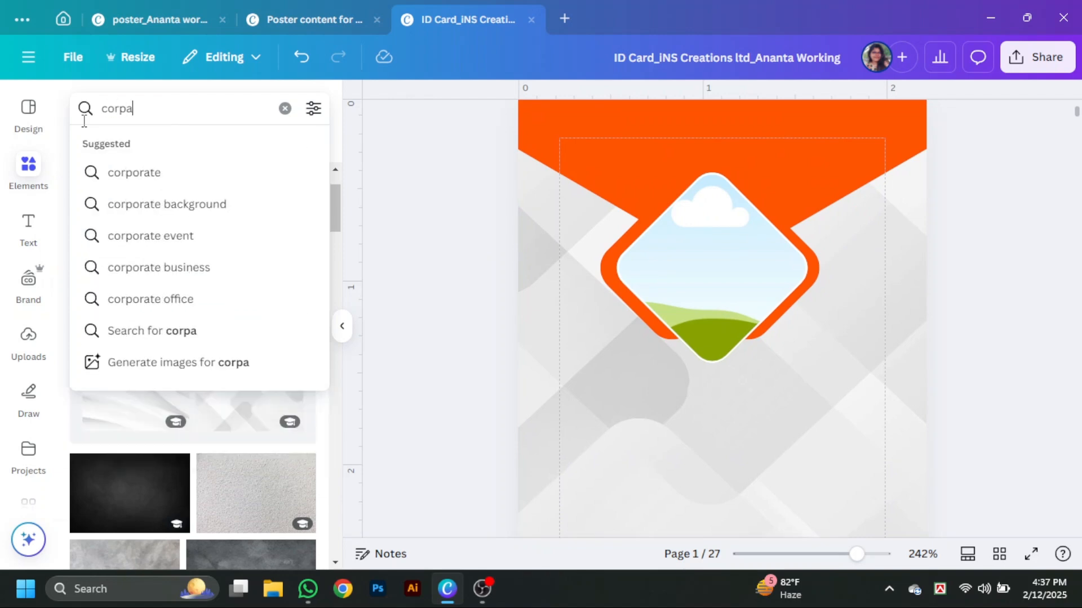
pyautogui.write('rate man')
pyautogui.press('Return')
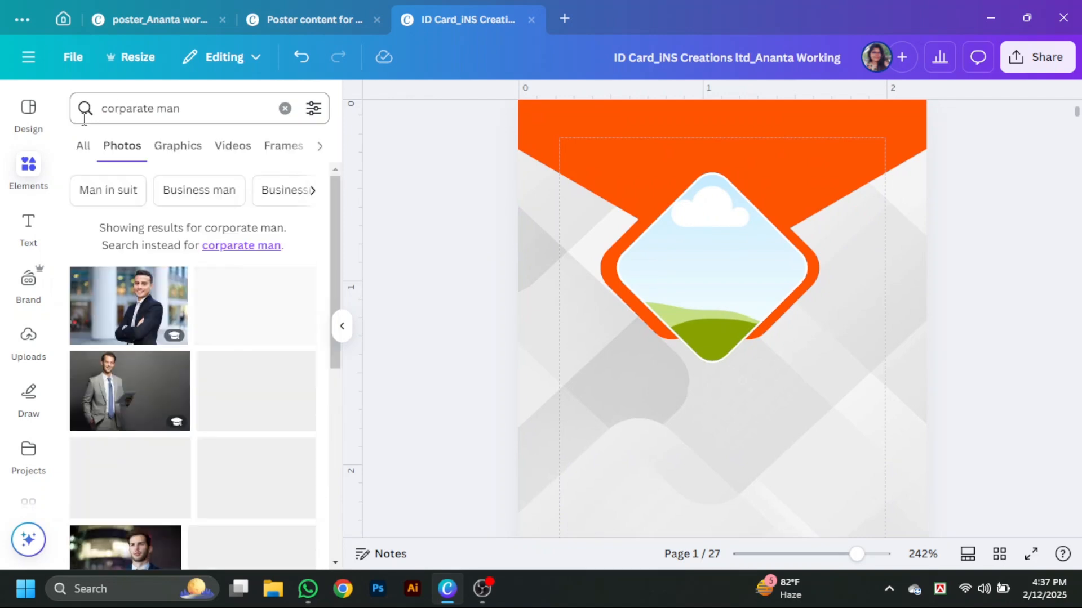
pyautogui.scroll(-10, 203, 480)
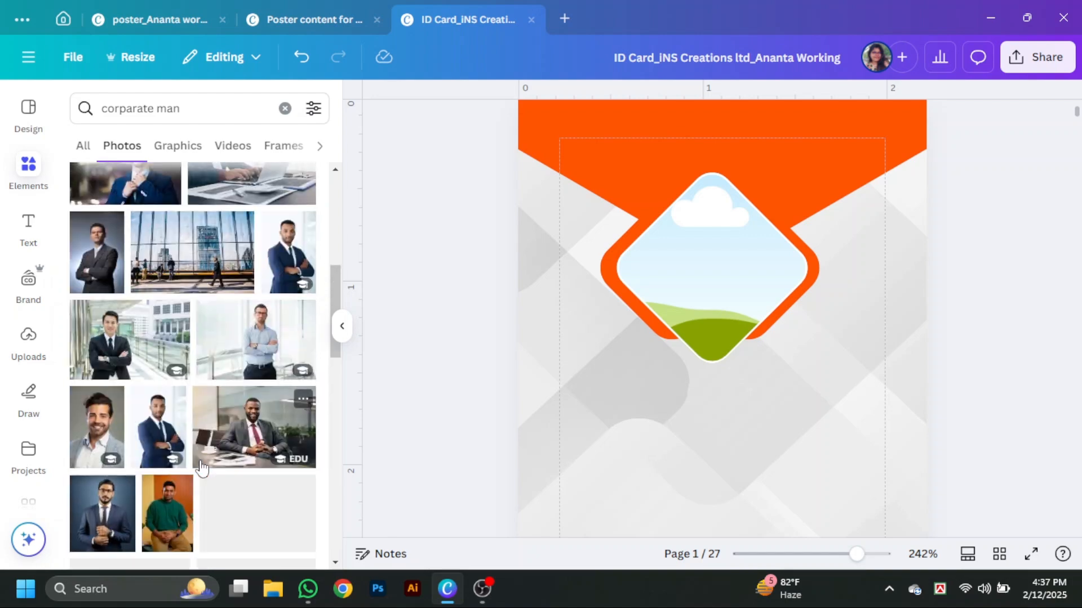
pyautogui.scroll(-10, 121, 295)
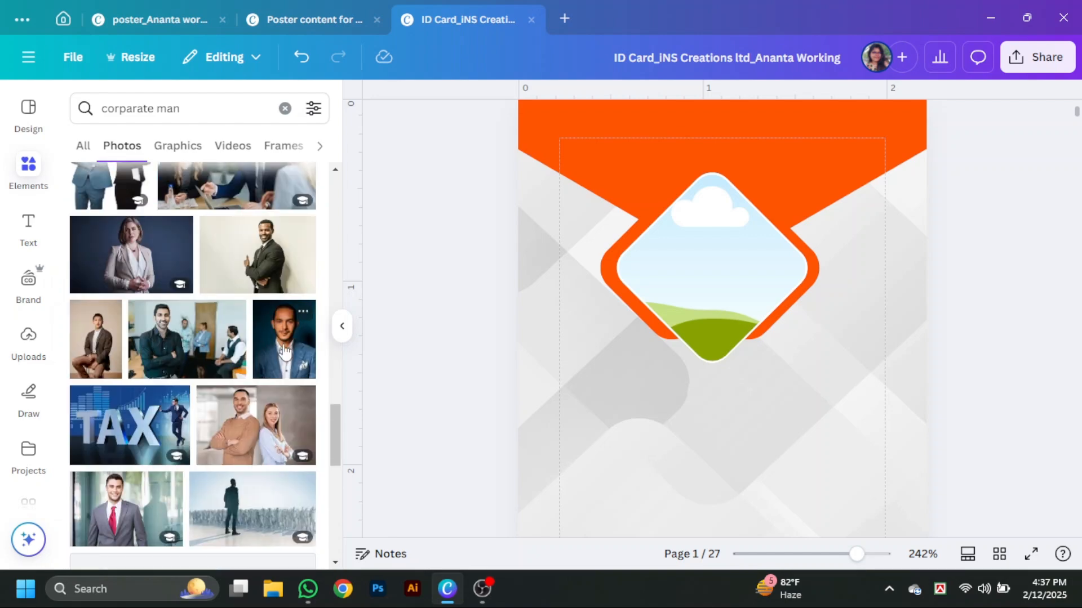
# Fill the diamond frame with the portrait of the man in a blue blazer, enlarged and centred on his face.
pyautogui.click(285, 351)
pyautogui.moveTo(715, 388); pyautogui.dragTo(727, 315)
pyautogui.doubleClick(727, 312)
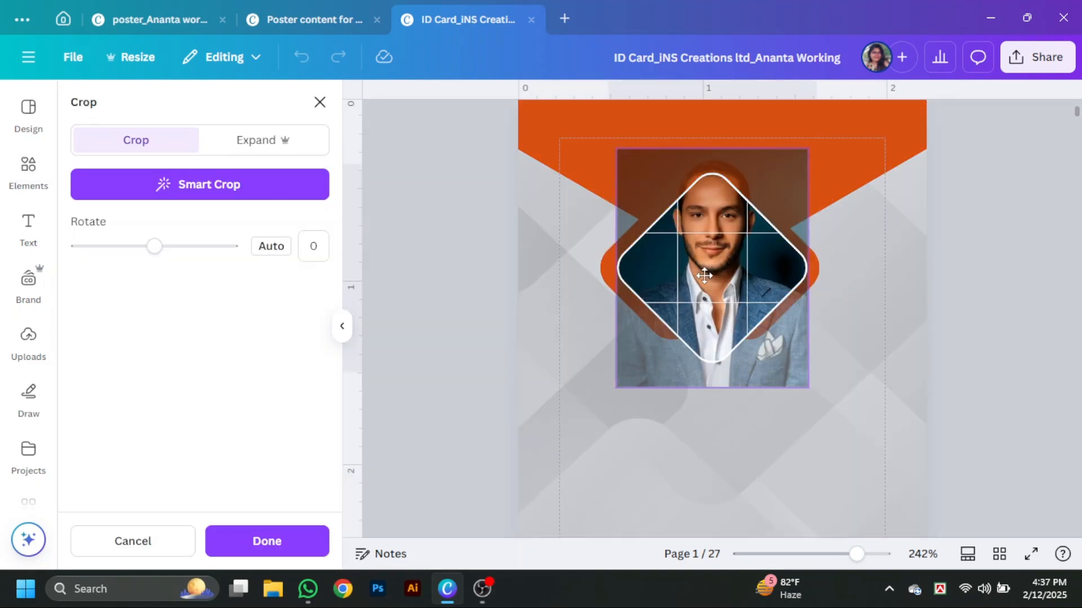
pyautogui.moveTo(807, 387); pyautogui.dragTo(828, 416)
pyautogui.moveTo(766, 321); pyautogui.dragTo(758, 336)
pyautogui.moveTo(821, 432); pyautogui.dragTo(831, 445)
pyautogui.moveTo(766, 338); pyautogui.dragTo(758, 337)
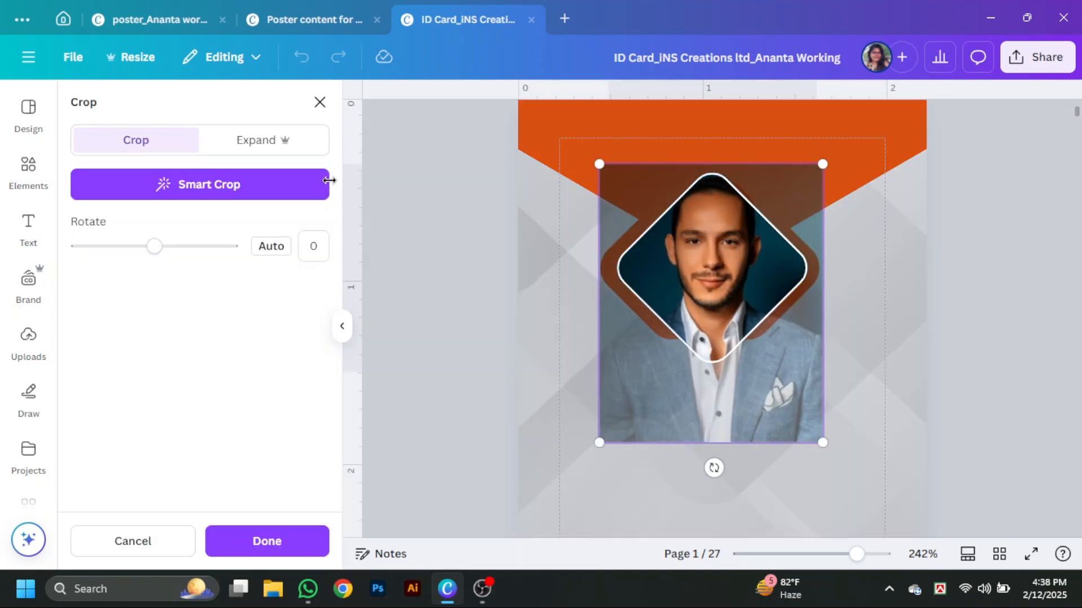
pyautogui.click(320, 102)
# Browse more portraits, change the photo search to "professional man man", and look through the results.
pyautogui.scroll(-10, 146, 325)
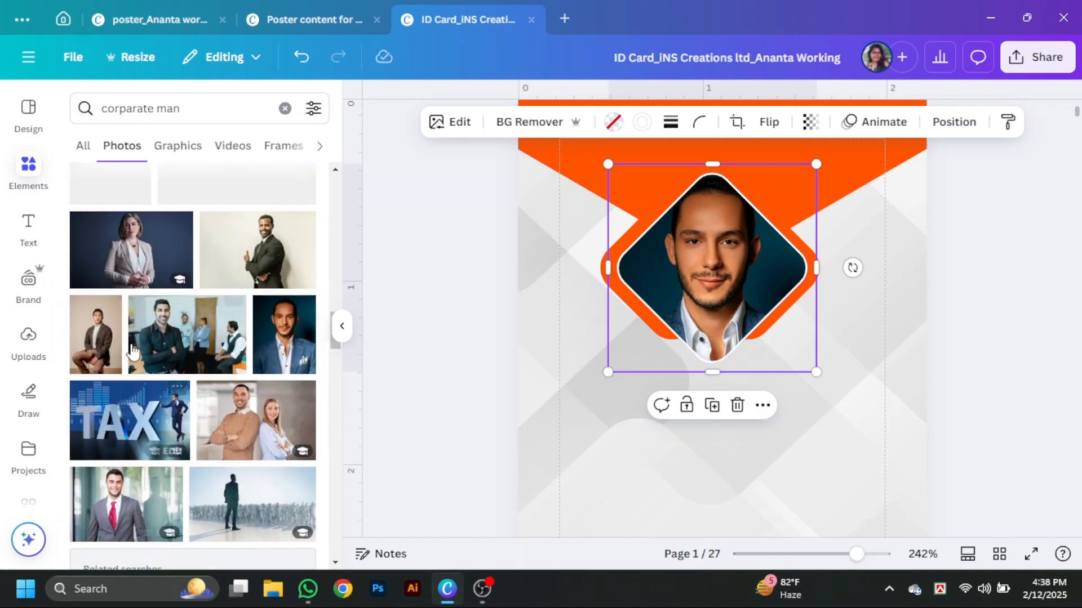
pyautogui.scroll(-15, 152, 333)
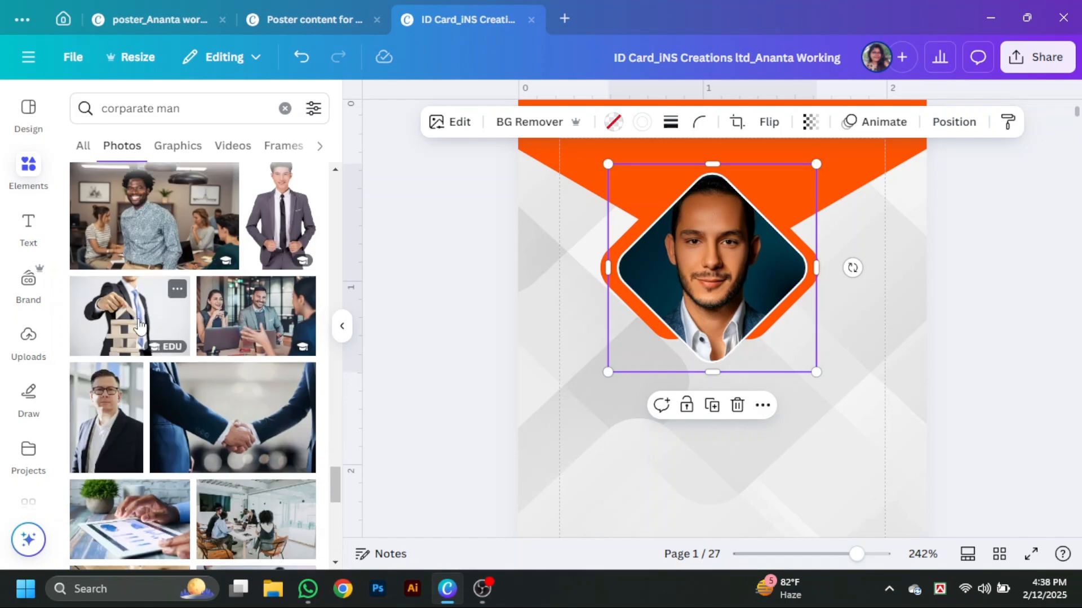
pyautogui.scroll(-15, 139, 326)
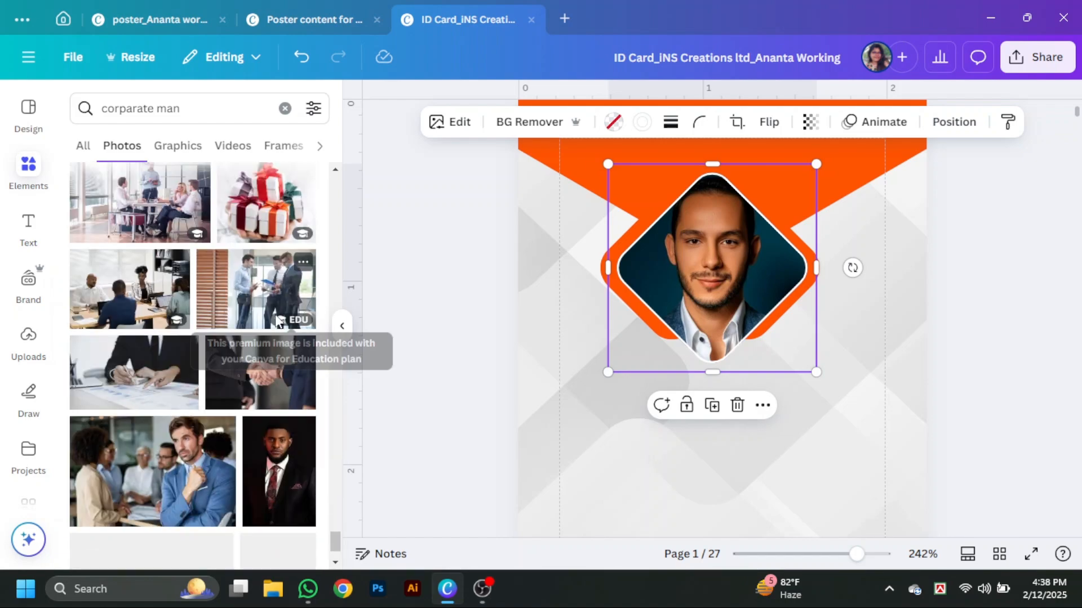
pyautogui.doubleClick(103, 118)
pyautogui.write('professional man')
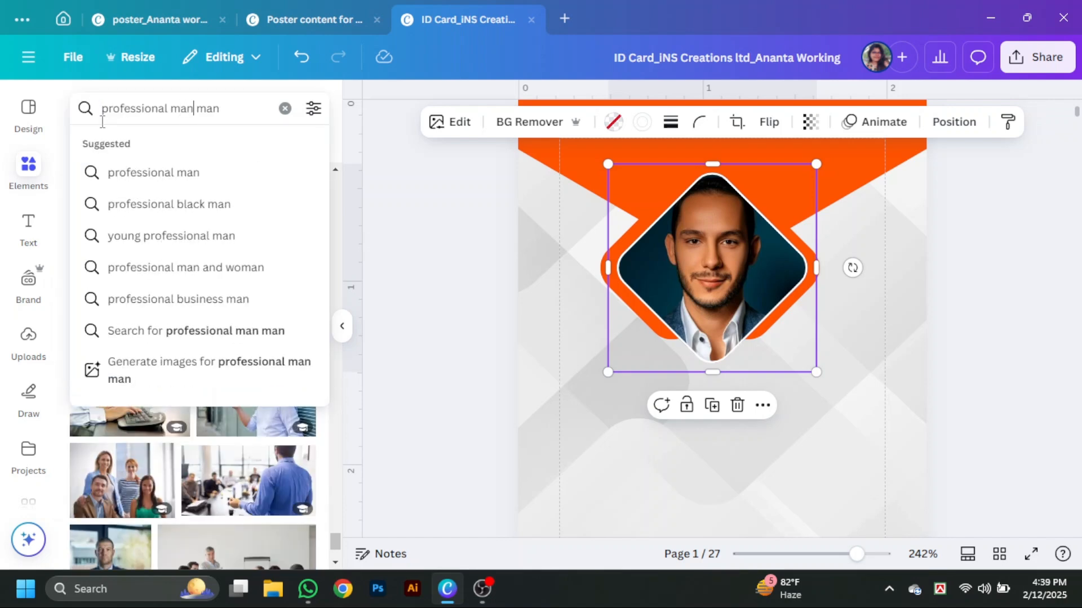
pyautogui.press('Return')
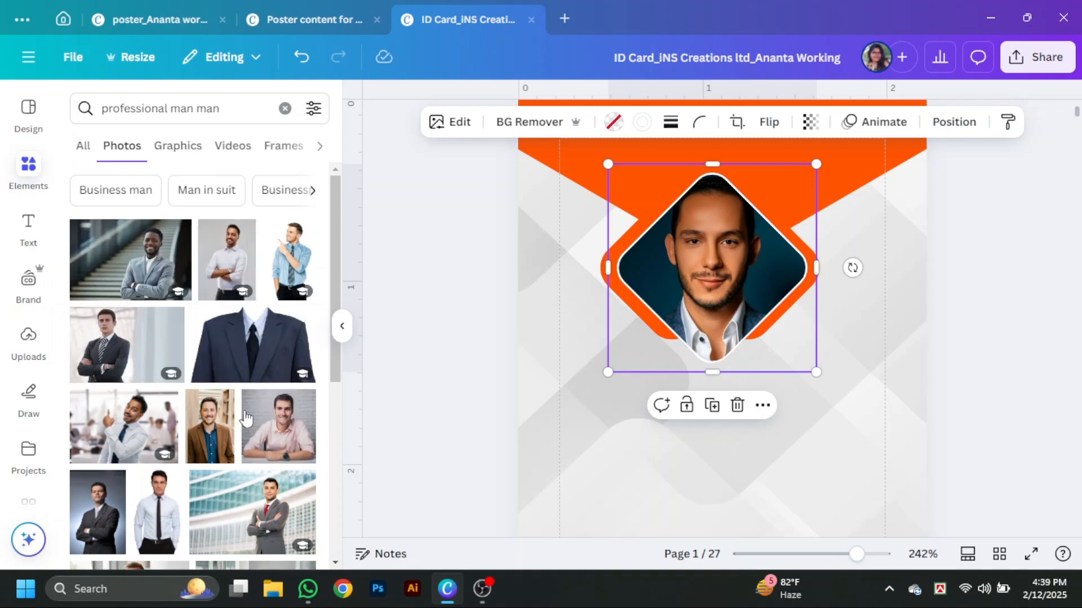
pyautogui.scroll(-4, 243, 439)
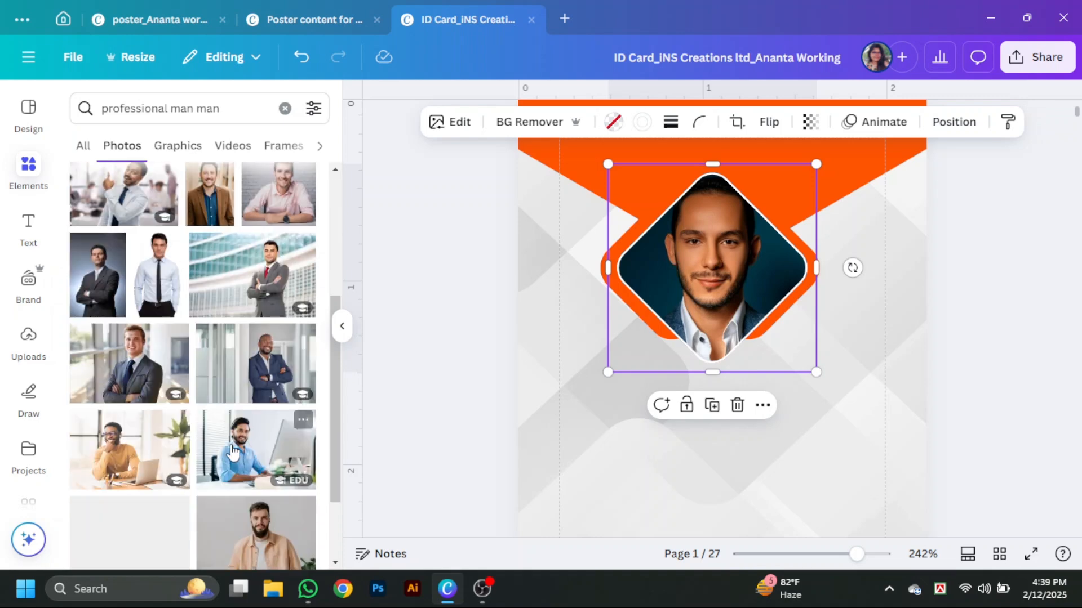
pyautogui.scroll(-10, 232, 448)
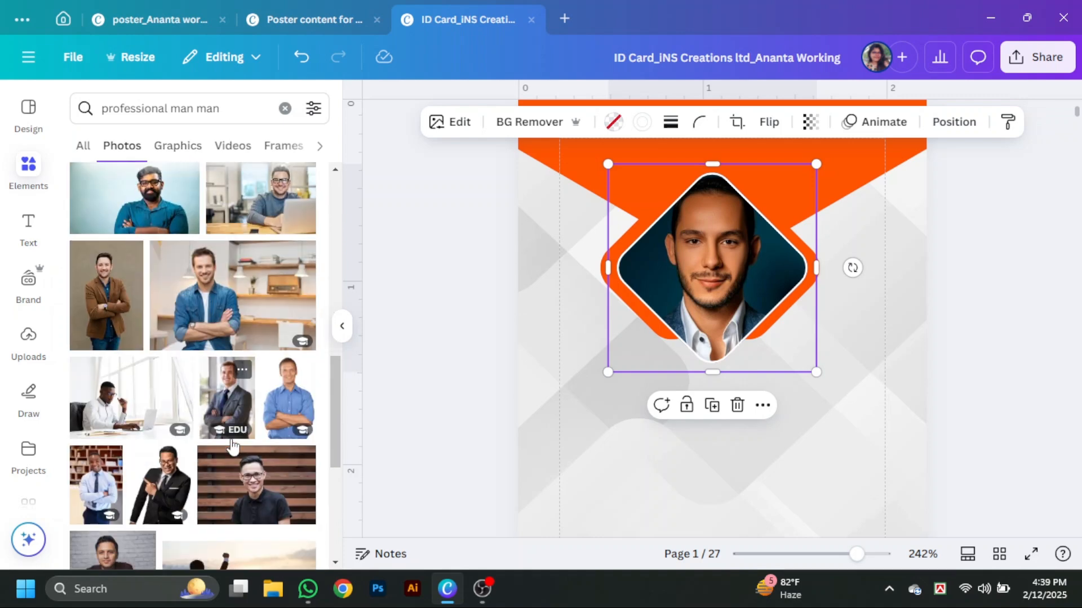
pyautogui.scroll(-12, 232, 448)
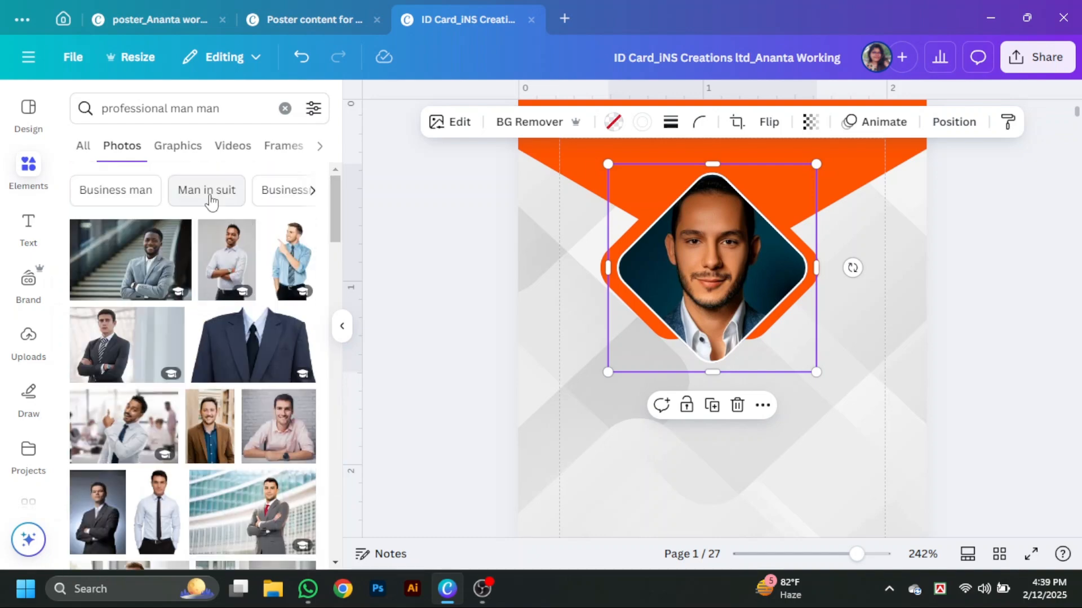
# Narrow the photos to "Man in suit" and place the portrait of the man with glasses and navy suit in the diamond frame.
pyautogui.click(209, 196)
pyautogui.scroll(-1, 215, 296)
pyautogui.click(222, 371)
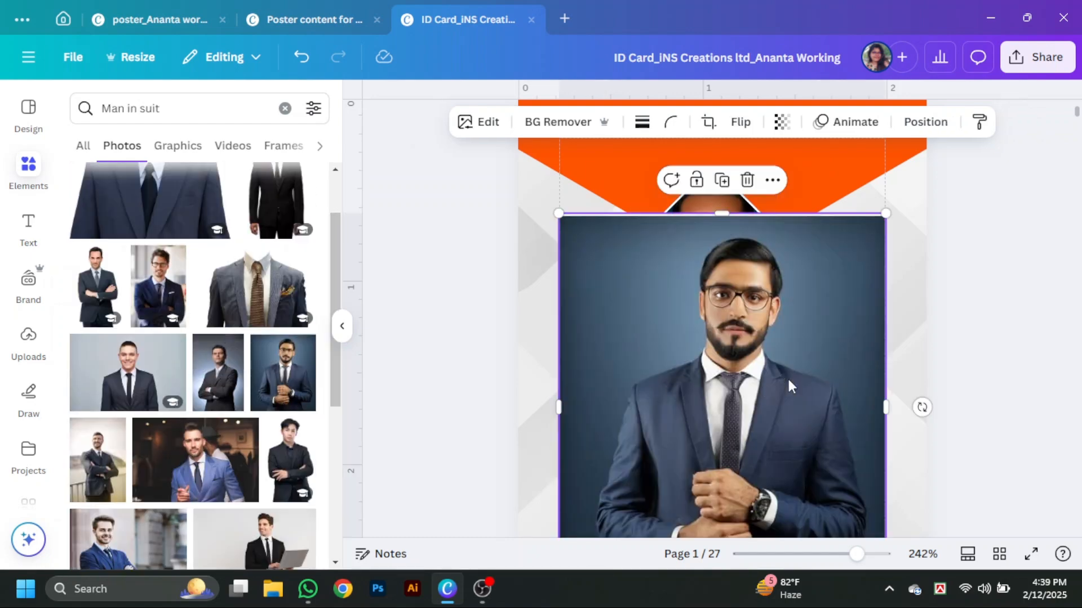
pyautogui.moveTo(789, 379); pyautogui.dragTo(712, 267)
pyautogui.doubleClick(712, 267)
pyautogui.click(28, 169)
pyautogui.click(112, 239)
pyautogui.rightClick(744, 366)
pyautogui.click(840, 502)
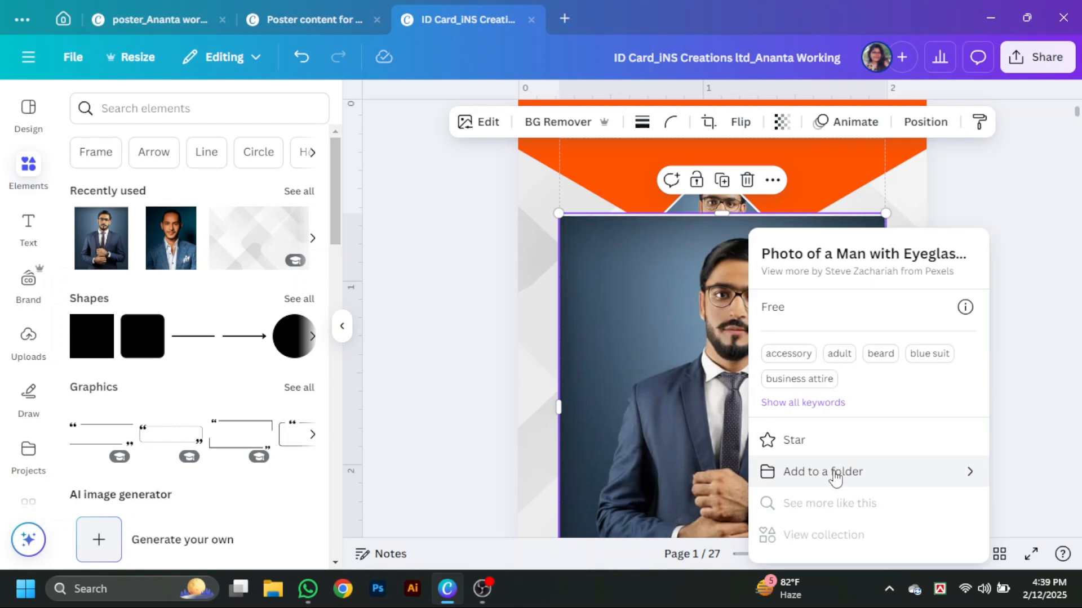
pyautogui.click(743, 183)
# Rerun the "professional man man" photo search and fill the diamond frame with the smiling man in a dark suit, arms crossed, in a glass building.
pyautogui.click(149, 110)
pyautogui.click(222, 179)
pyautogui.click(299, 228)
pyautogui.scroll(-10, 231, 366)
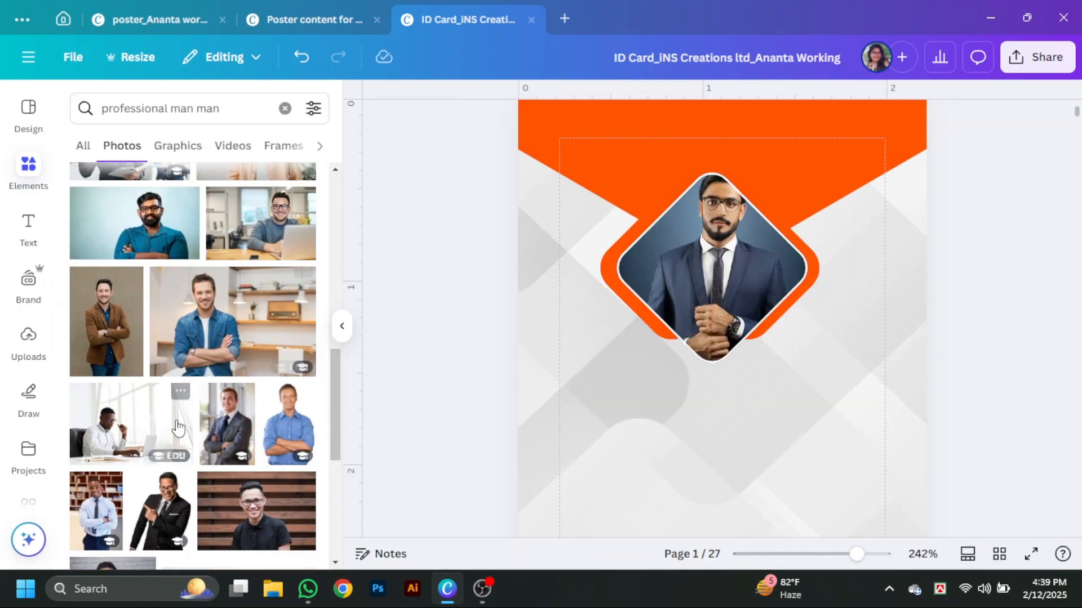
pyautogui.moveTo(231, 384); pyautogui.dragTo(684, 316)
# Enlarge and reposition the photo inside the diamond frame so the man's face and upper body are centred.
pyautogui.doubleClick(728, 304)
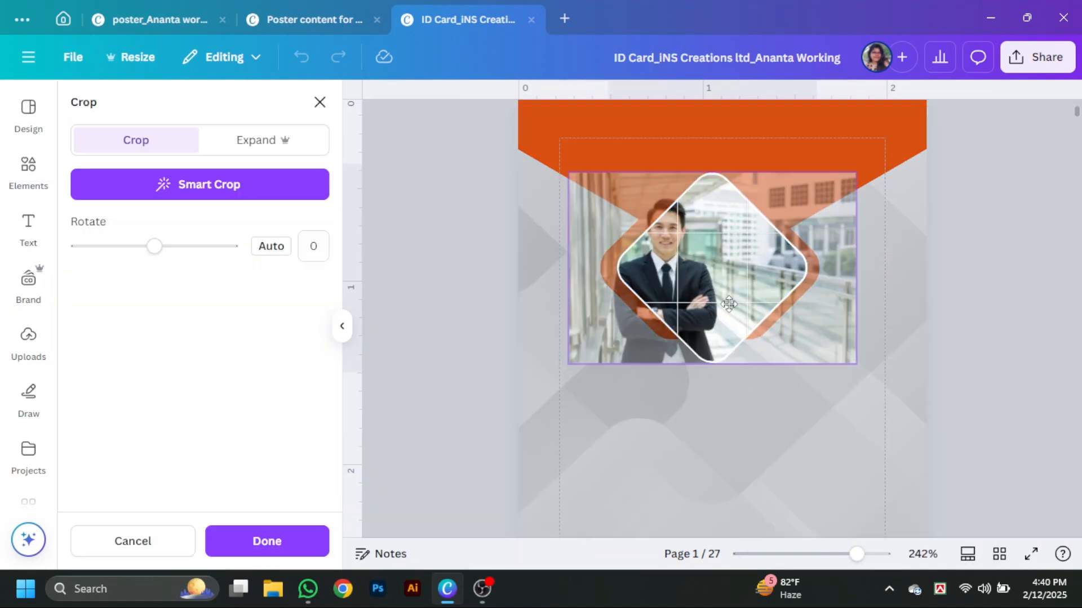
pyautogui.moveTo(855, 363); pyautogui.dragTo(908, 400)
pyautogui.moveTo(757, 325); pyautogui.dragTo(790, 316)
pyautogui.moveTo(602, 387); pyautogui.dragTo(558, 420)
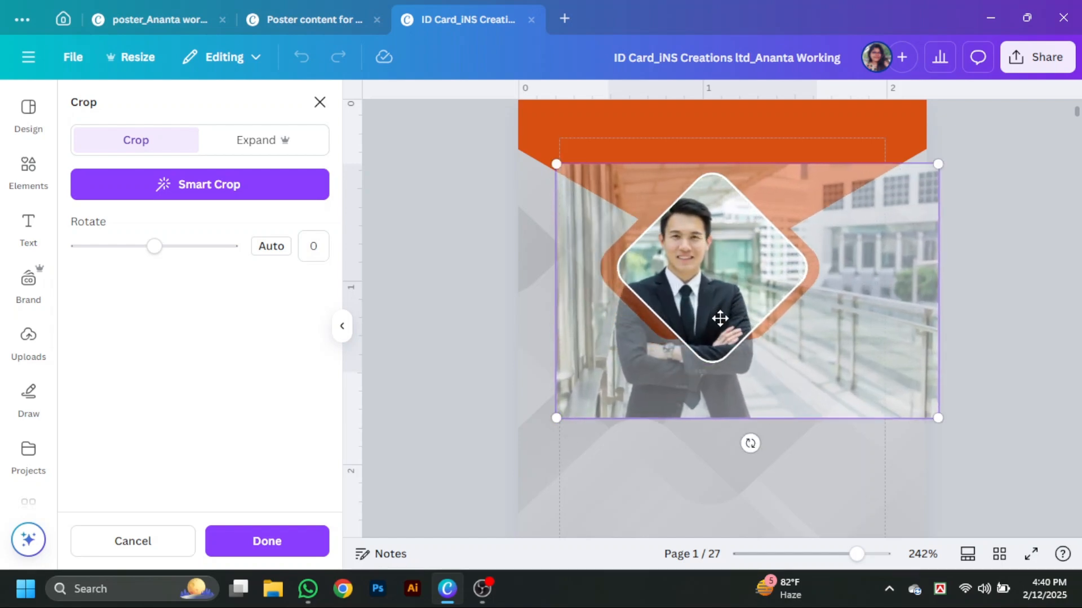
pyautogui.moveTo(722, 319); pyautogui.dragTo(749, 321)
pyautogui.moveTo(963, 164); pyautogui.dragTo(980, 154)
pyautogui.moveTo(920, 277); pyautogui.dragTo(915, 295)
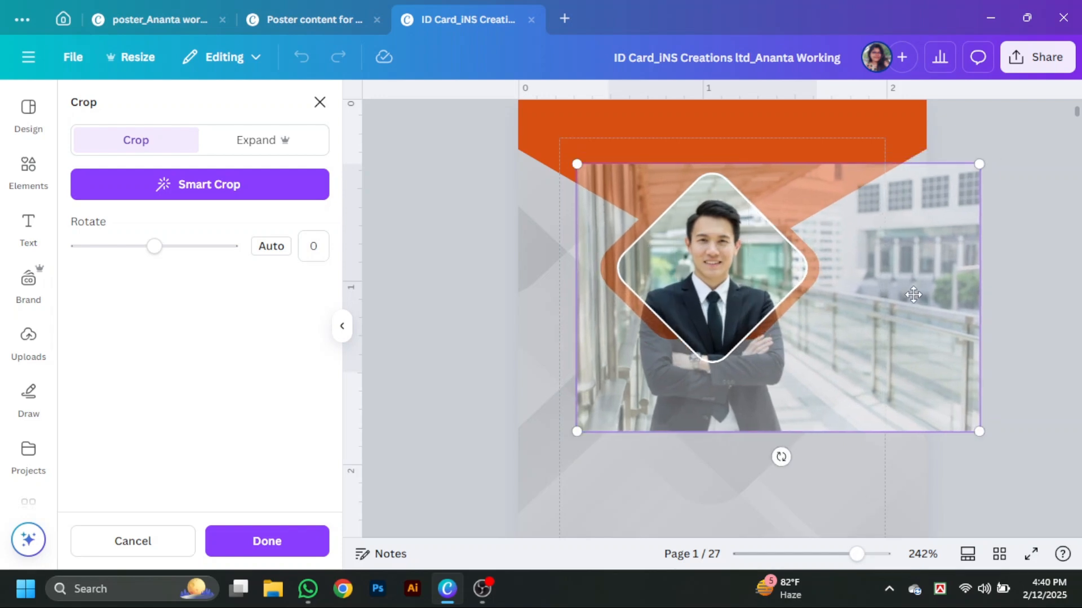
pyautogui.click(1016, 280)
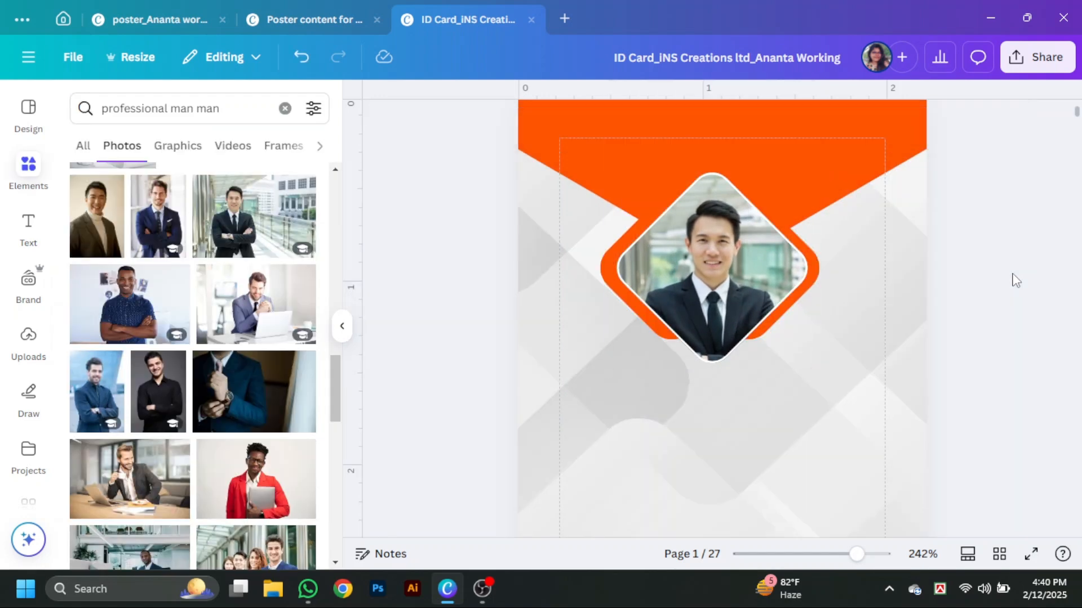
pyautogui.click(861, 274)
pyautogui.click(342, 326)
pyautogui.click(851, 332)
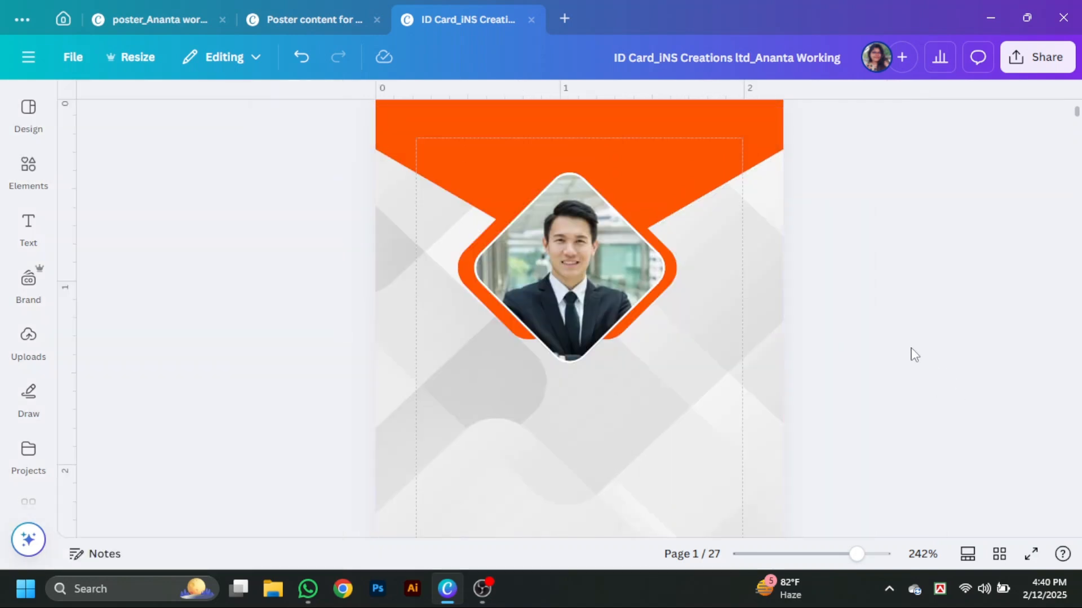
# Add a subheading text box reading "Liberty International" to page 1.
pyautogui.click(28, 228)
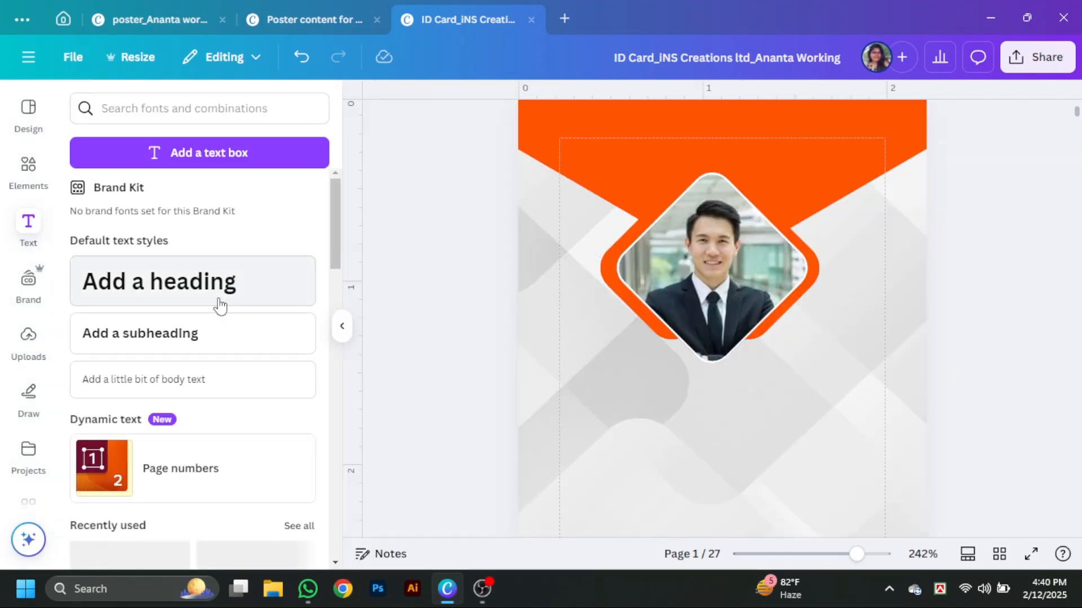
pyautogui.click(220, 333)
pyautogui.doubleClick(813, 326)
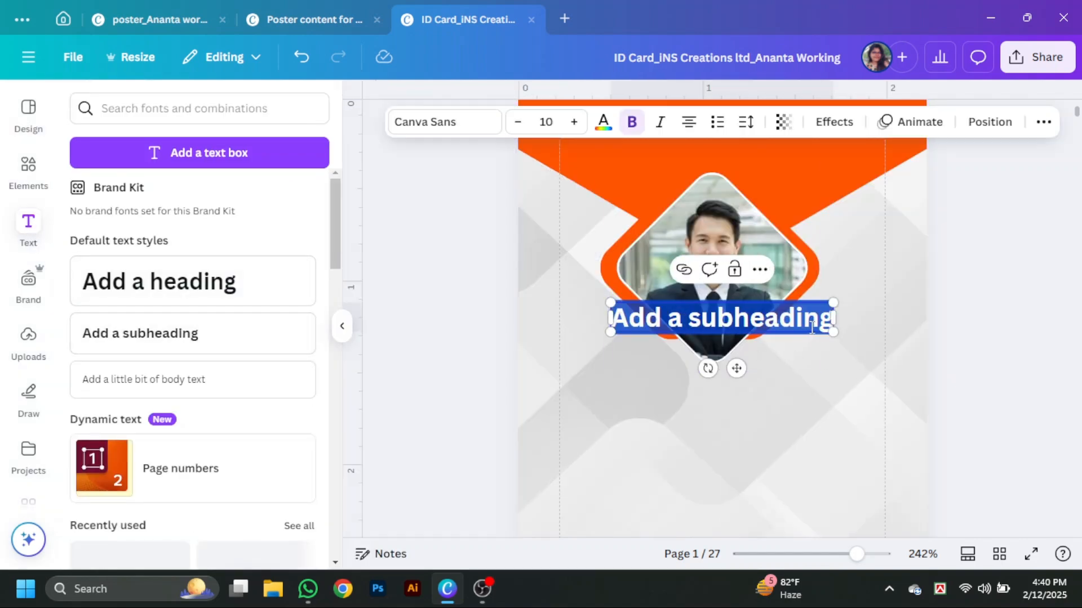
pyautogui.press('BackSpace')
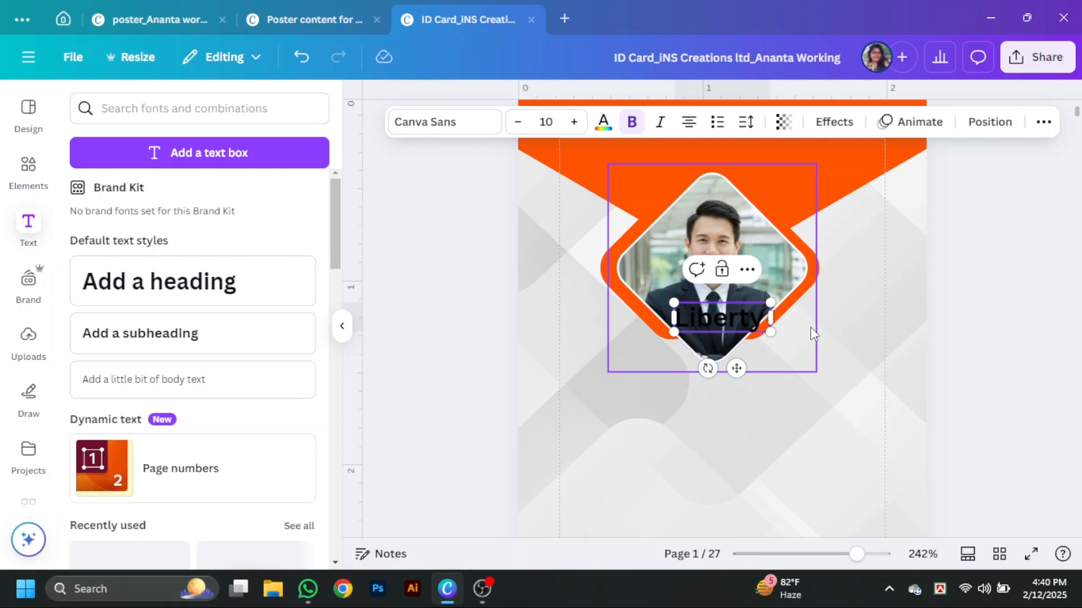
pyautogui.write('Liberty Inter')
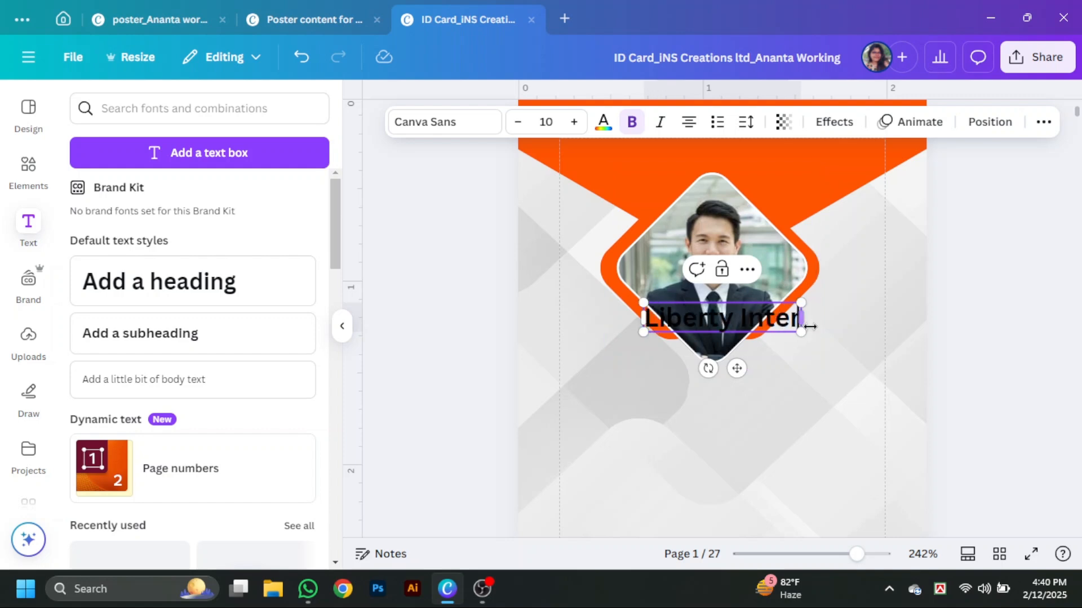
pyautogui.write('national')
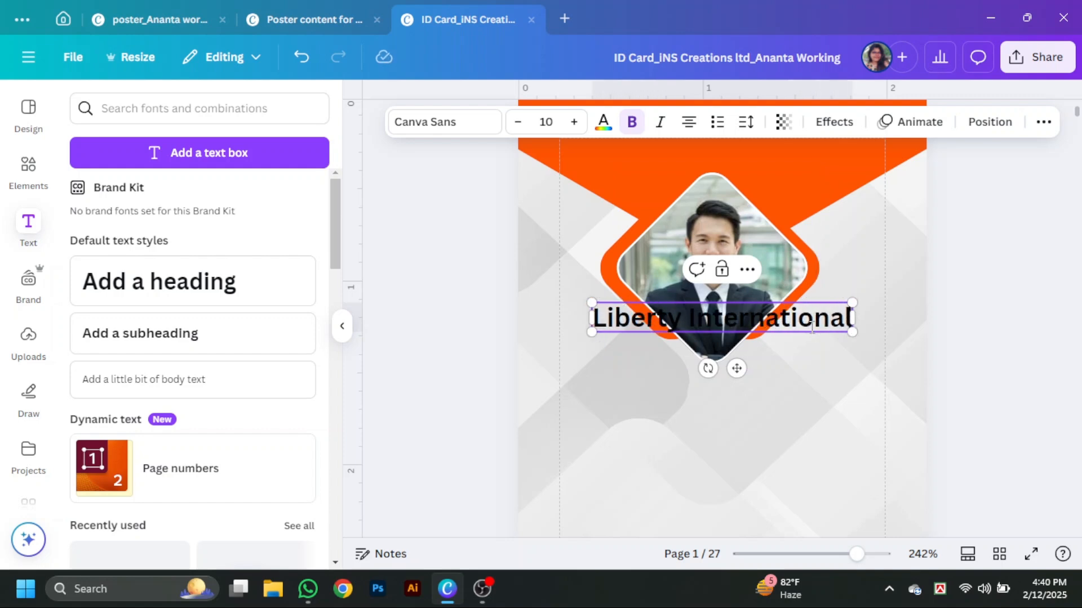
# Change the font of the "Liberty International" text to Asangha Expanded.
pyautogui.click(344, 330)
pyautogui.click(248, 121)
pyautogui.scroll(-2, 152, 360)
pyautogui.click(150, 334)
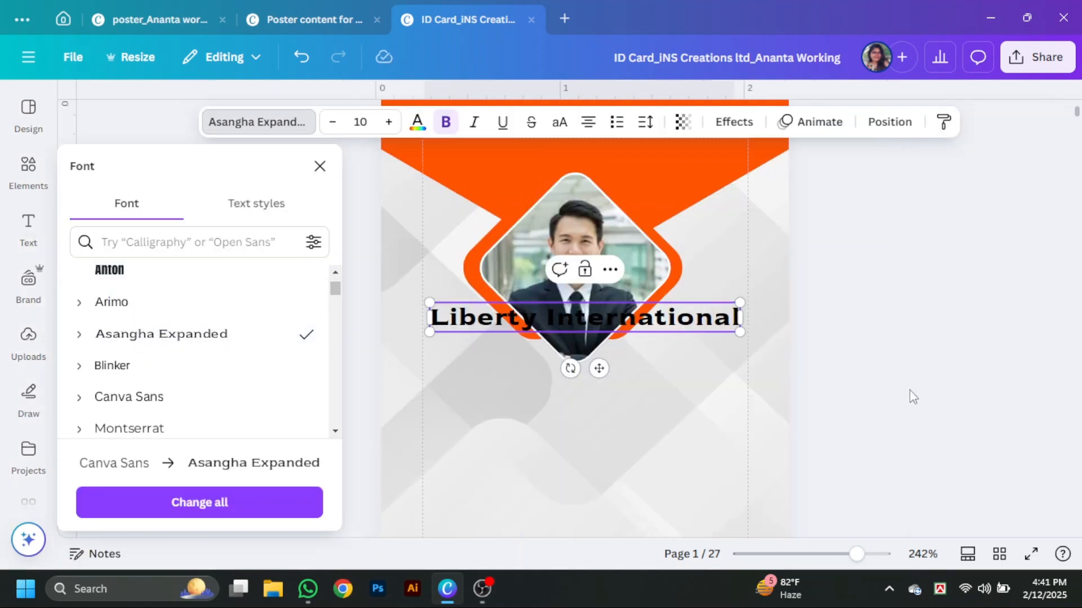
# Set the "Liberty International" text to uppercase Montserrat and scale it down.
pyautogui.scroll(-3, 169, 362)
pyautogui.click(129, 270)
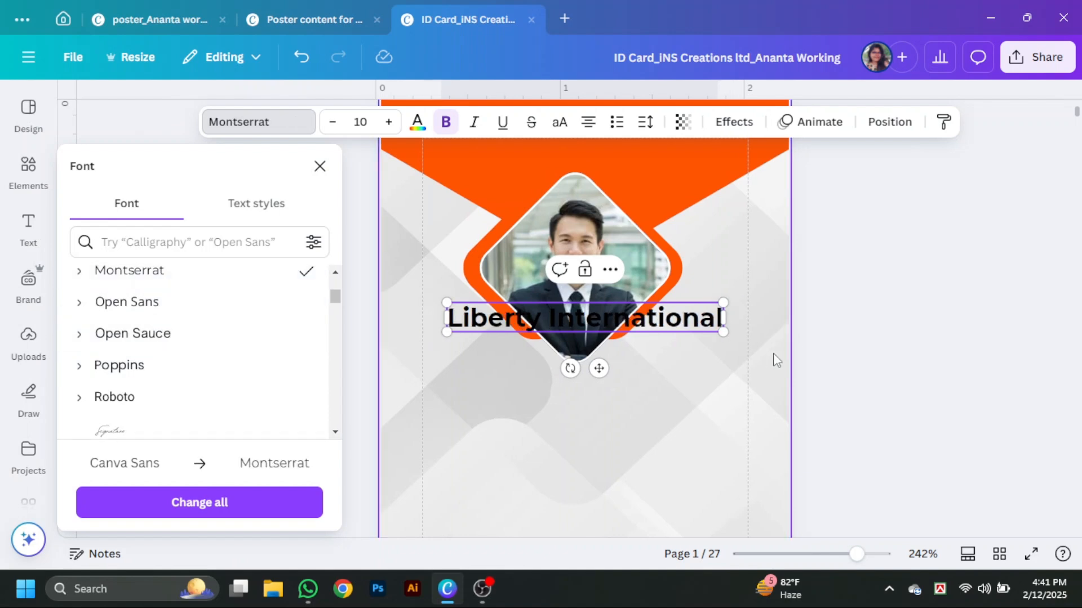
pyautogui.click(559, 122)
pyautogui.moveTo(755, 332); pyautogui.dragTo(642, 329)
pyautogui.click(319, 166)
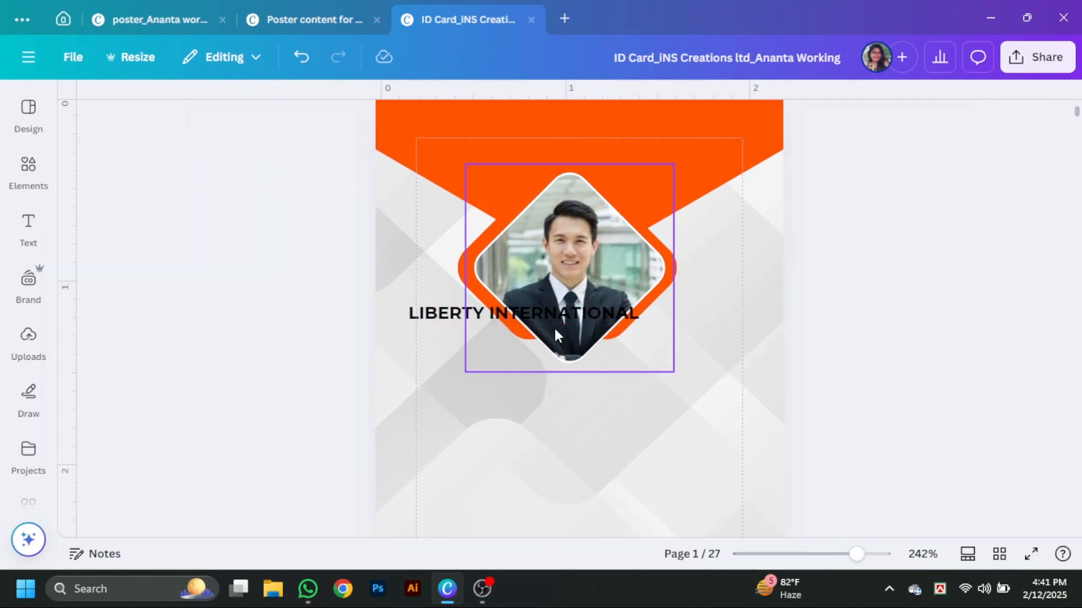
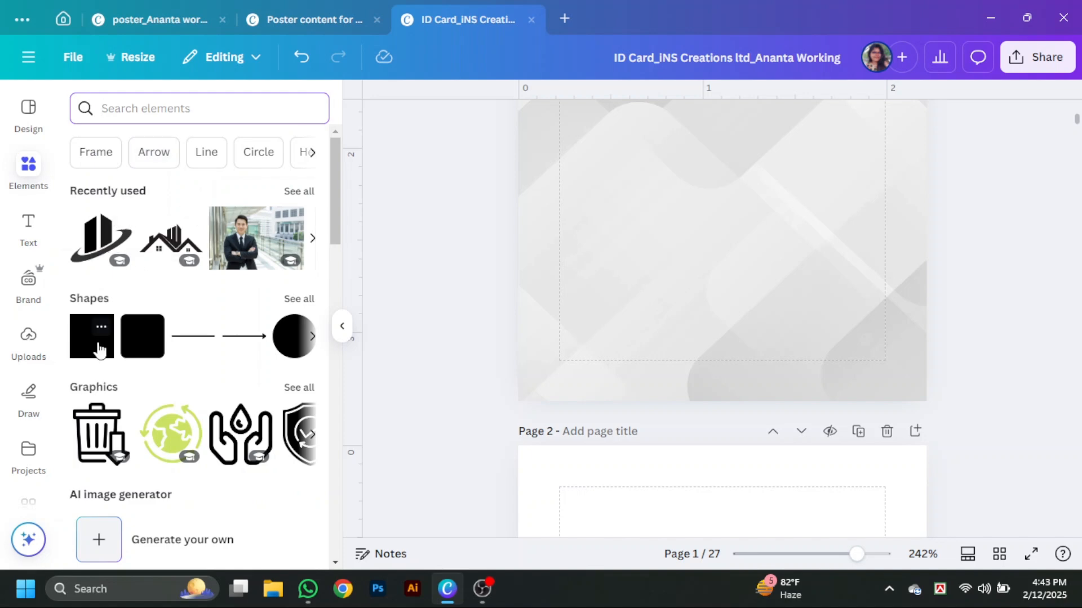
# Add a square shape and stretch it into a full-width band along the bottom edge of page 1.
pyautogui.click(100, 350)
pyautogui.click(341, 326)
pyautogui.scroll(4, 849, 314)
pyautogui.scroll(-5, 519, 338)
pyautogui.moveTo(605, 319); pyautogui.dragTo(785, 383)
pyautogui.moveTo(575, 408); pyautogui.dragTo(579, 330)
pyautogui.click(786, 307)
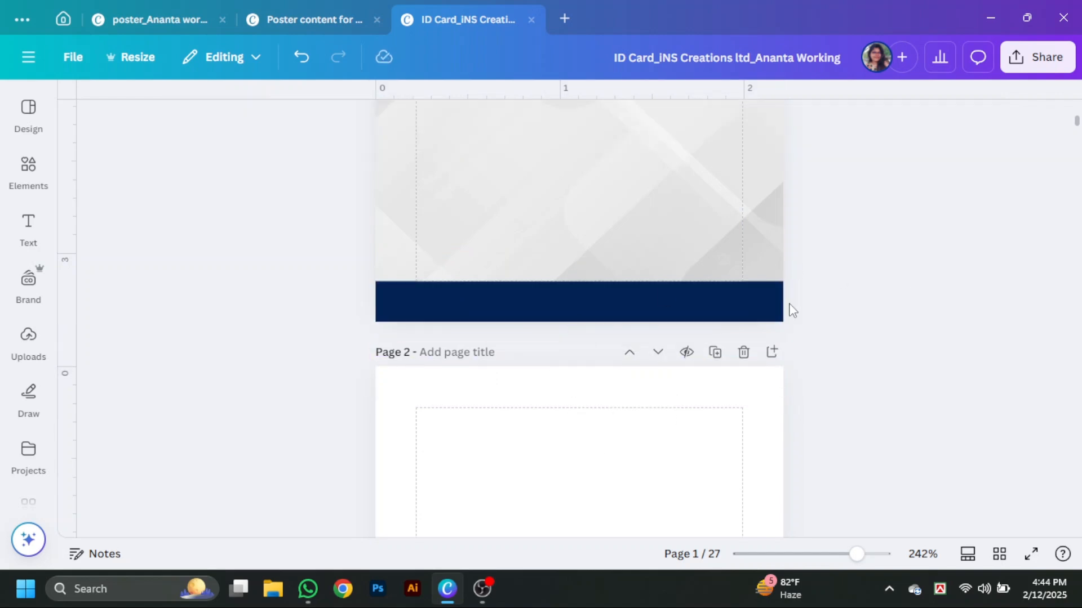
# Recolour the bottom band of page 1 to the same orange as the header.
pyautogui.click(232, 121)
pyautogui.scroll(-3, 193, 355)
pyautogui.click(254, 377)
pyautogui.click(956, 330)
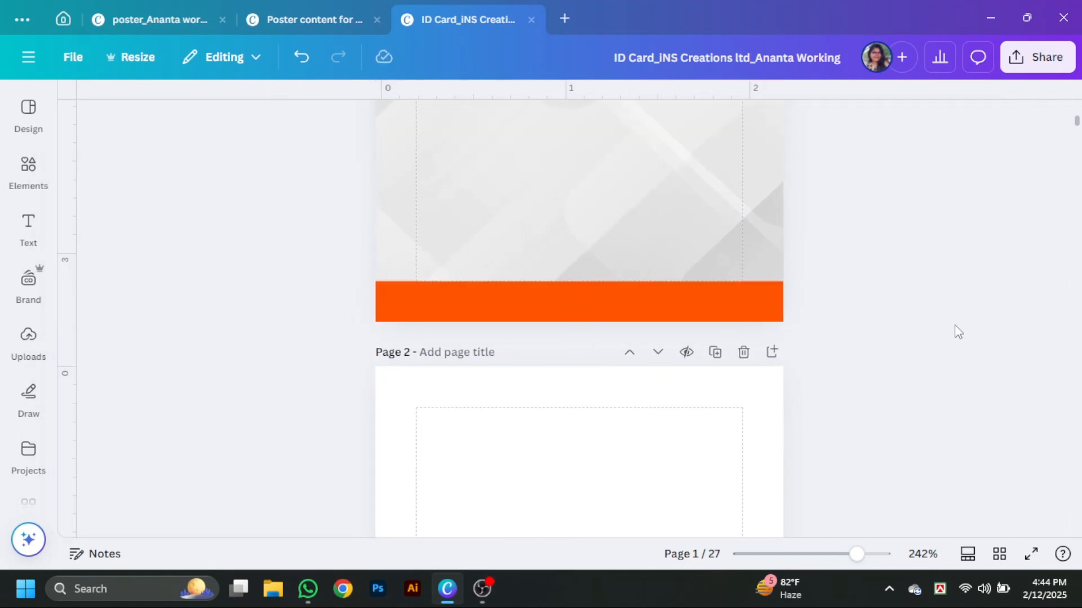
# Copy the orange rounded diamond behind the portrait to the lower-left area of page 1 and reduce its corner rounding.
pyautogui.scroll(5, 956, 331)
pyautogui.click(683, 383)
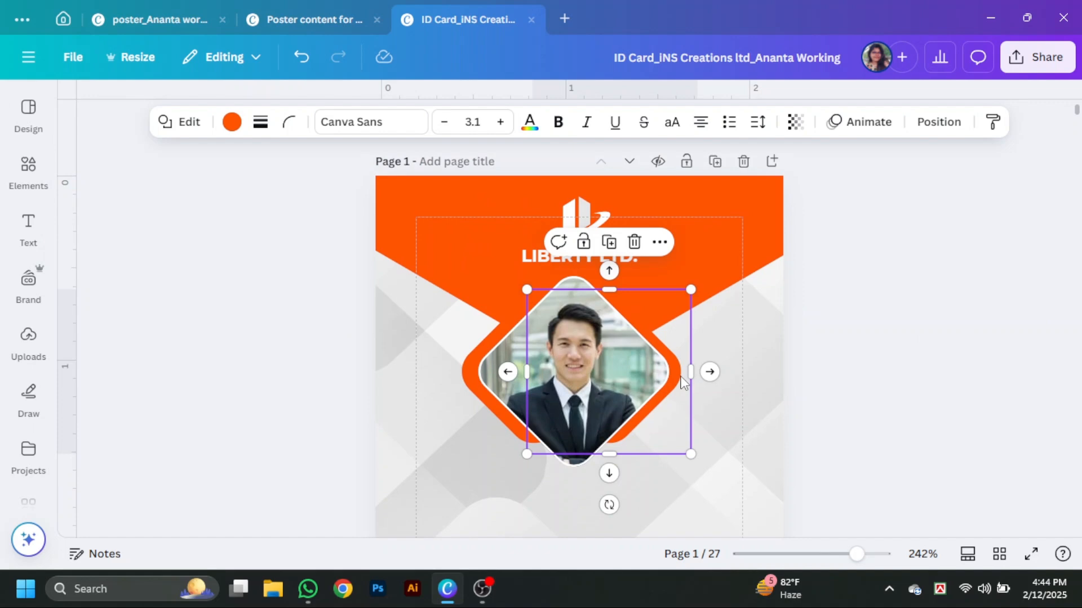
pyautogui.moveTo(683, 383); pyautogui.dragTo(439, 449)
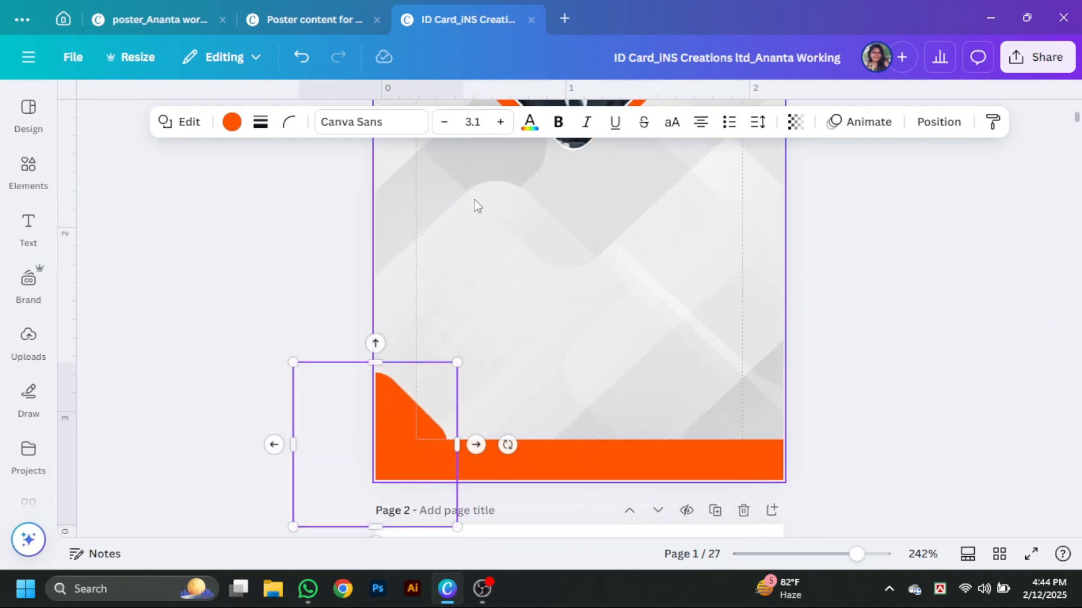
pyautogui.click(285, 123)
pyautogui.moveTo(223, 187); pyautogui.dragTo(201, 187)
pyautogui.moveTo(390, 412); pyautogui.dragTo(455, 354)
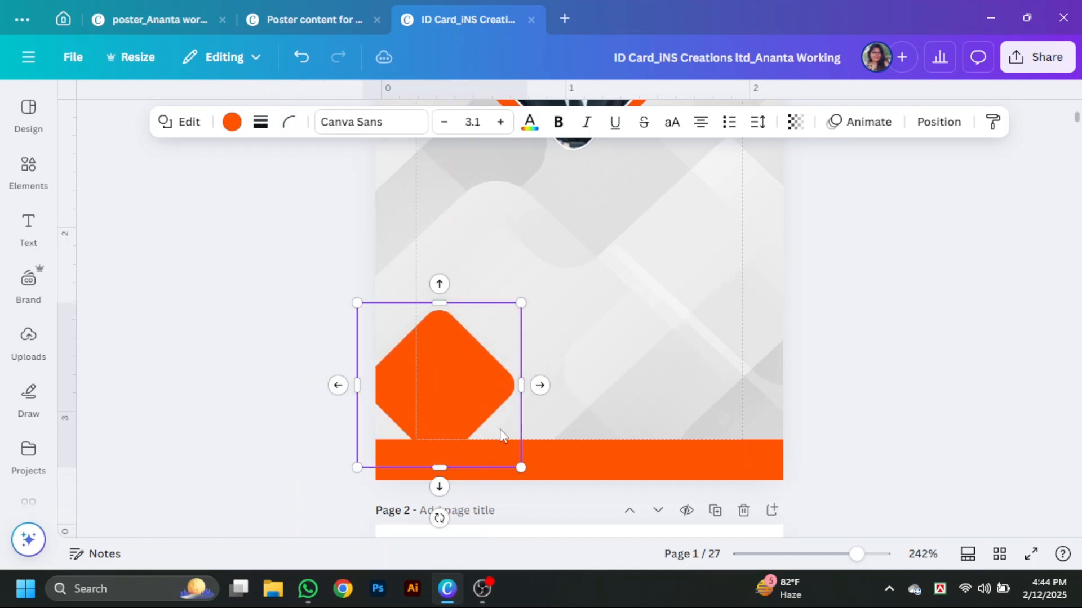
# Shrink the copied orange diamond and place one in each bottom corner of page 1, joined to the band.
pyautogui.moveTo(521, 468); pyautogui.dragTo(452, 399)
pyautogui.moveTo(417, 342); pyautogui.dragTo(809, 439)
pyautogui.click(908, 379)
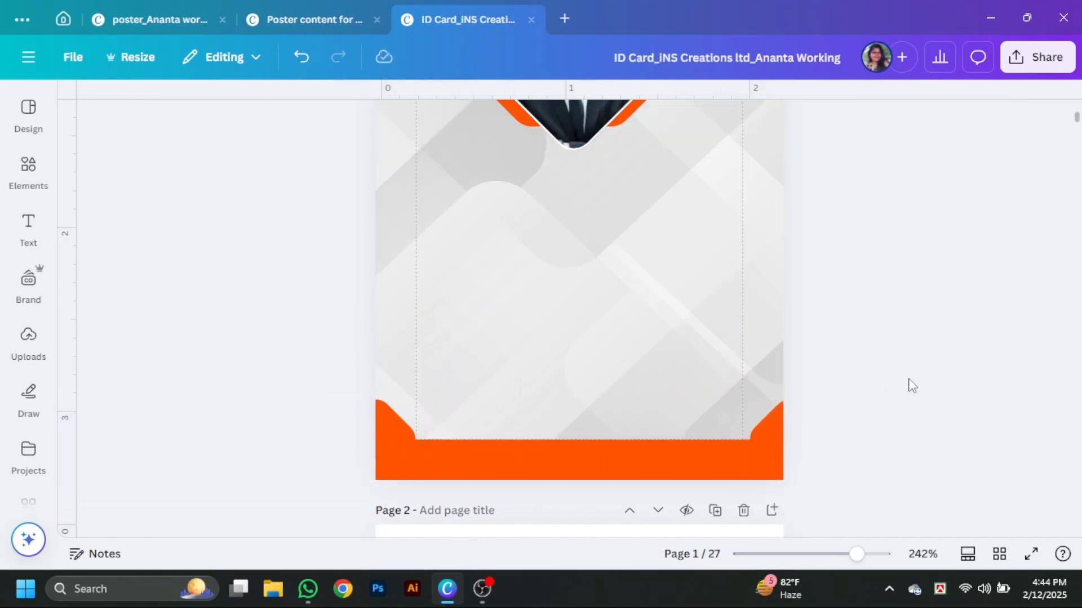
pyautogui.scroll(5, 912, 385)
pyautogui.scroll(-5, 909, 384)
pyautogui.scroll(4, 909, 384)
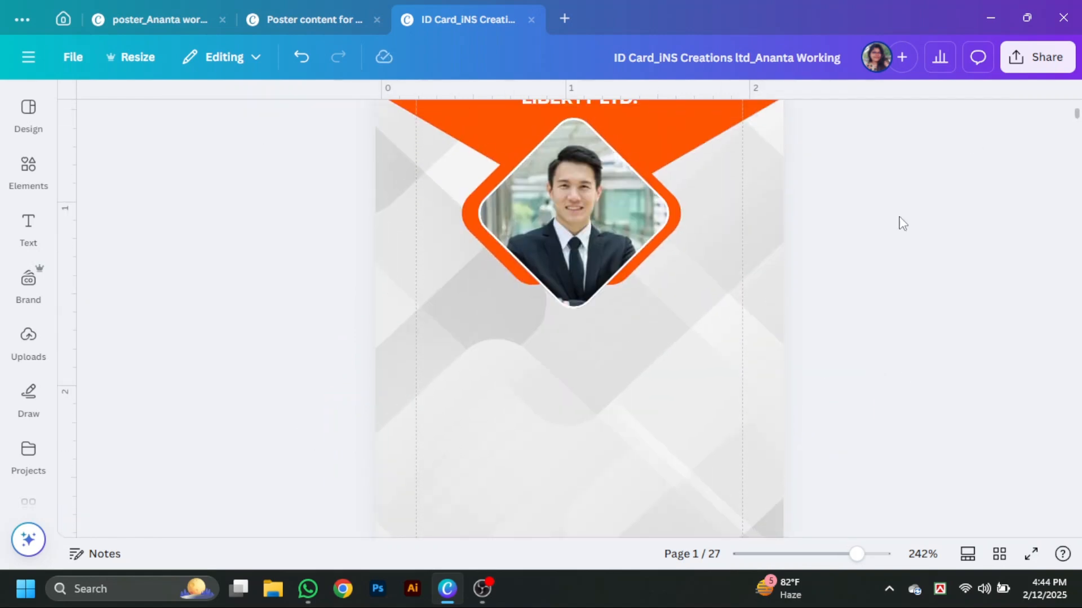
pyautogui.scroll(2, 902, 224)
pyautogui.scroll(-5, 873, 265)
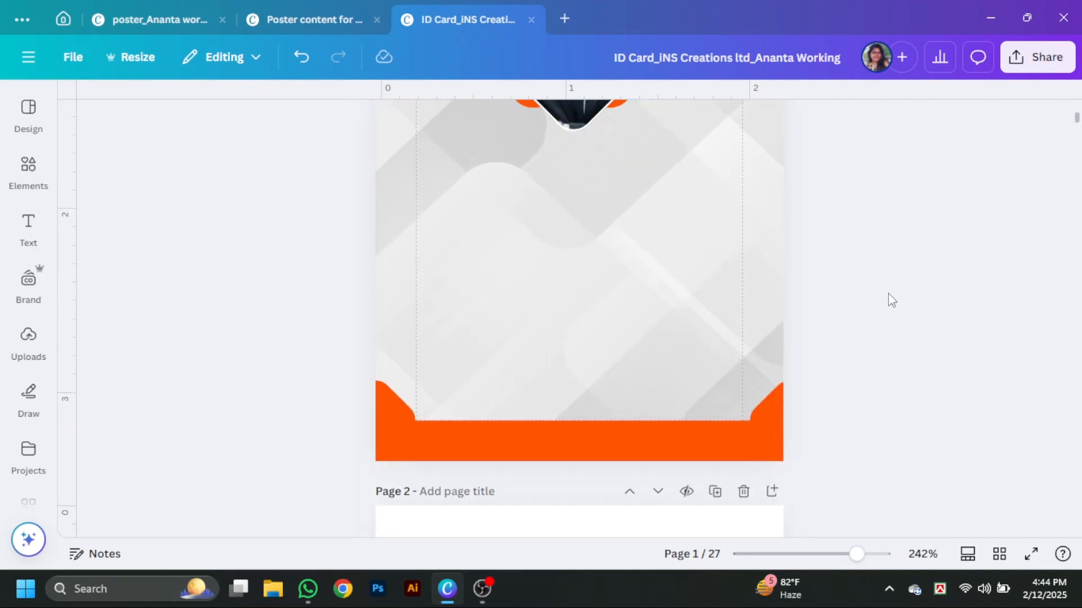
pyautogui.scroll(1, 890, 299)
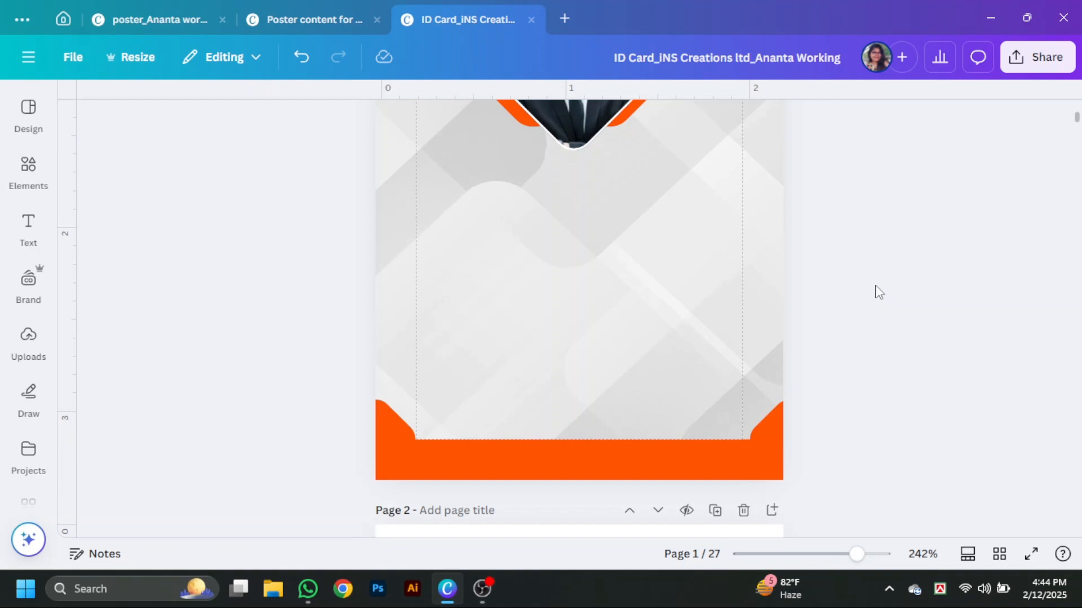
# Add a heading text box below the portrait on page 1 containing the cardholder's full name.
pyautogui.scroll(5, 875, 292)
pyautogui.click(28, 229)
pyautogui.click(113, 299)
pyautogui.scroll(-5, 816, 263)
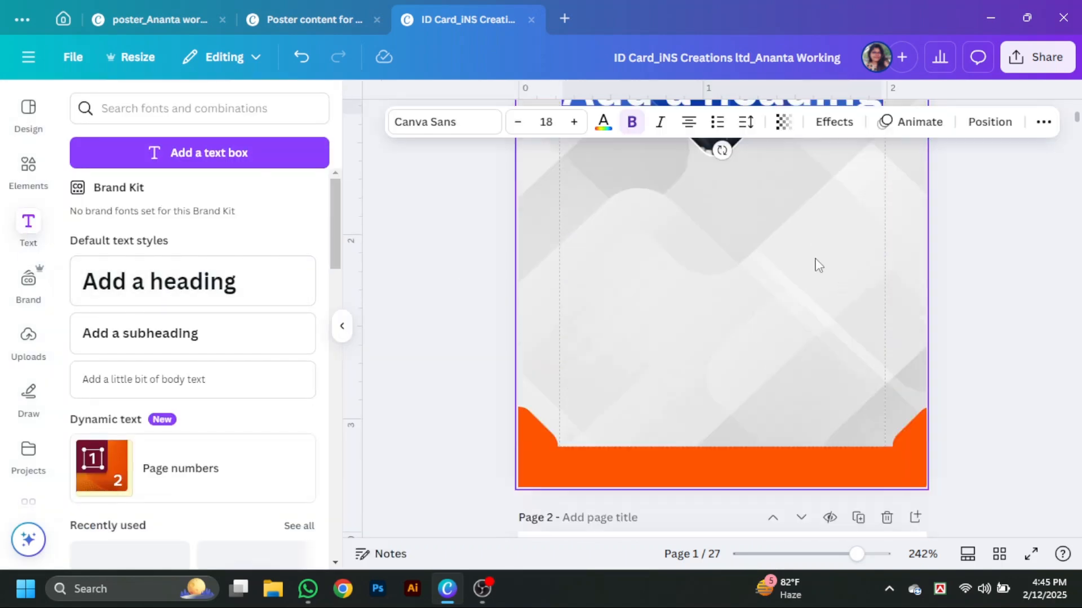
pyautogui.click(342, 327)
pyautogui.scroll(5, 871, 305)
pyautogui.doubleClick(727, 352)
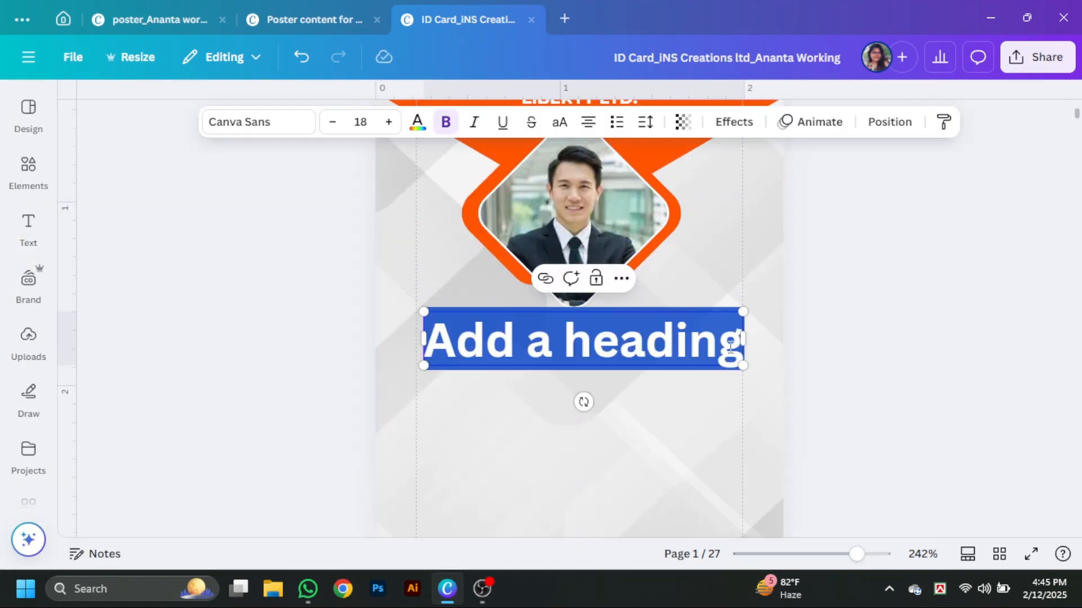
pyautogui.write('Thomas DP')
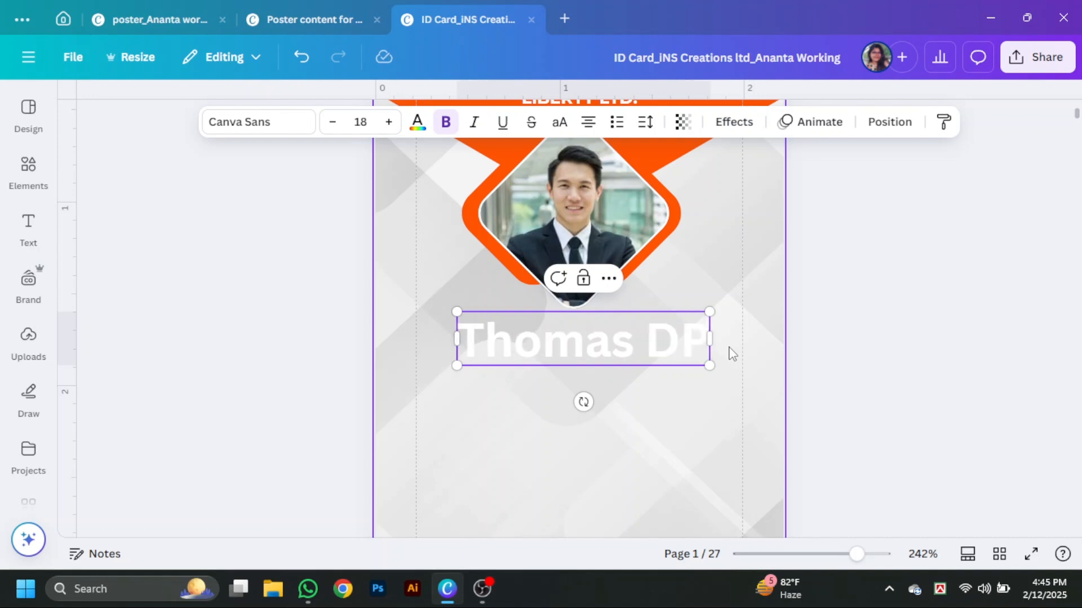
pyautogui.press('BackSpace')
pyautogui.write('Paul')
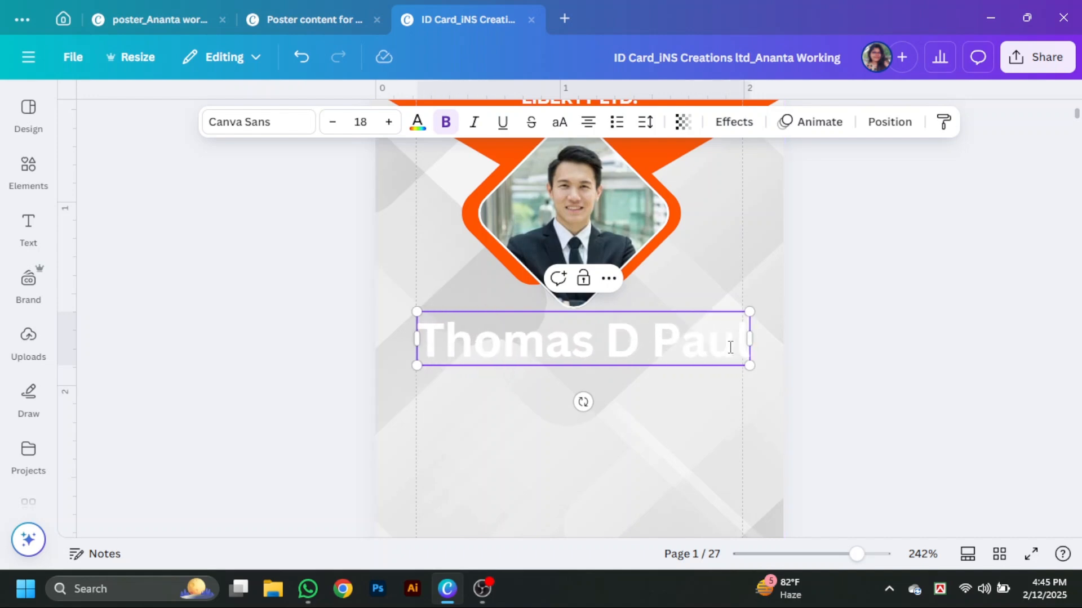
# Change the colour of the cardholder's name text to black.
pyautogui.click(418, 130)
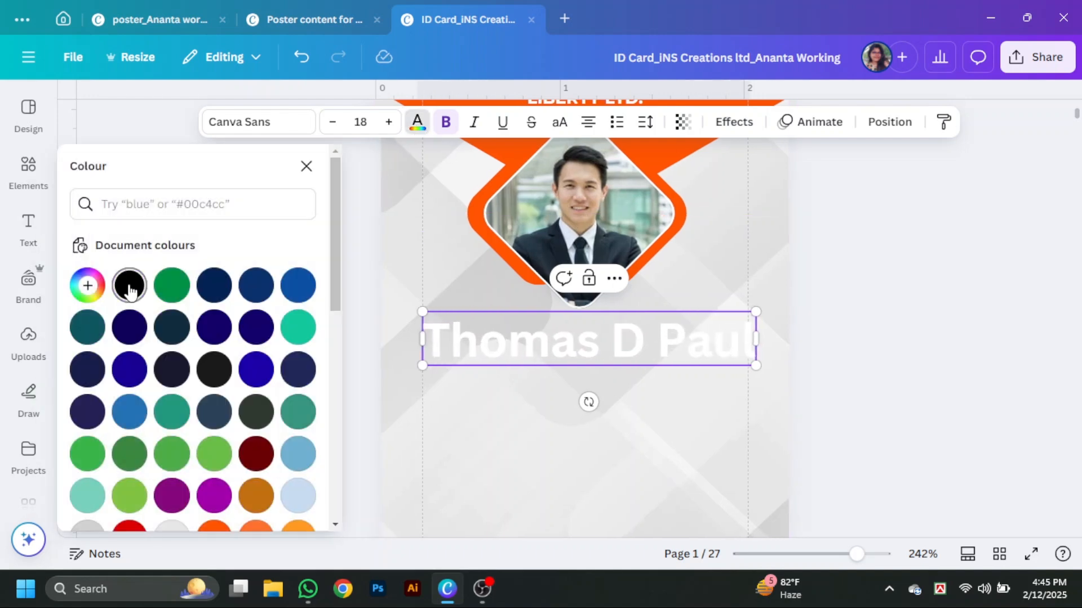
pyautogui.click(126, 283)
pyautogui.press('Escape')
pyautogui.press('Escape')
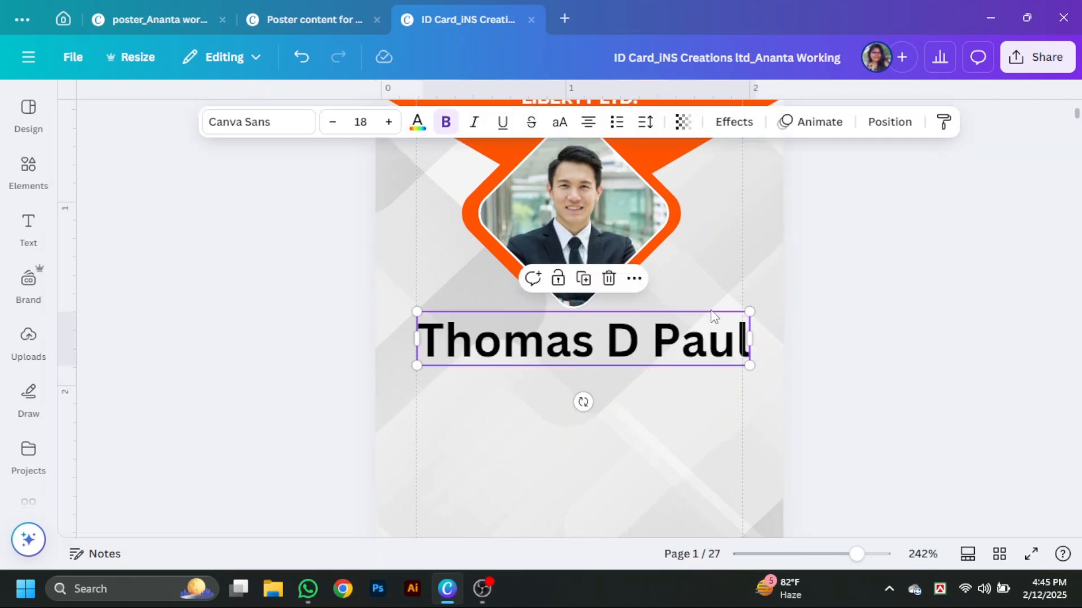
# Format the cardholder's name in uppercase Montserrat and scale it down to size 11.1, centred under the portrait.
pyautogui.click(557, 124)
pyautogui.click(252, 123)
pyautogui.click(121, 368)
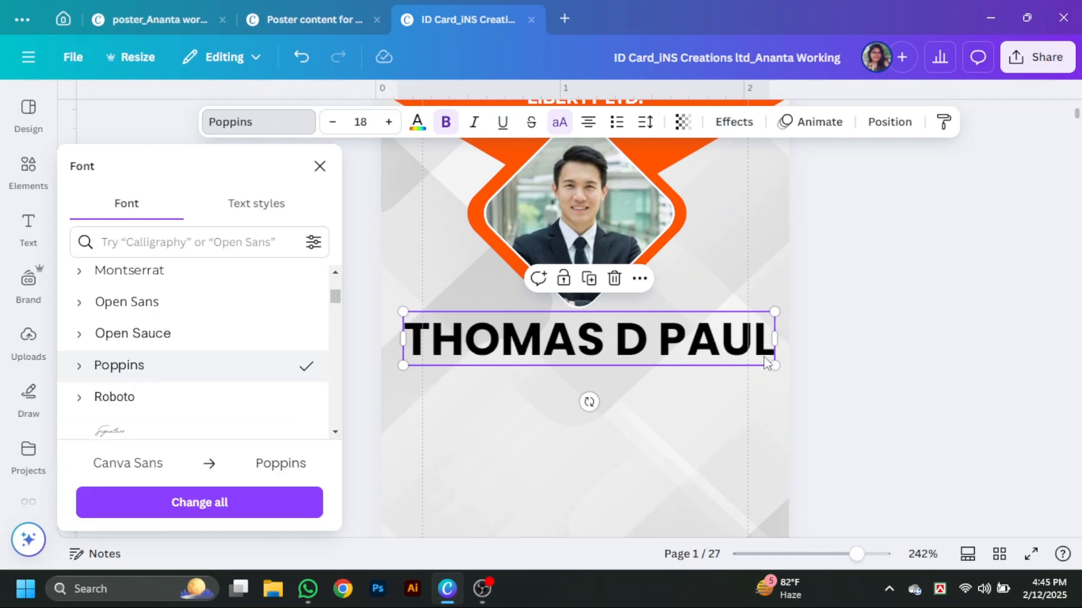
pyautogui.moveTo(774, 365); pyautogui.dragTo(671, 374)
pyautogui.click(252, 122)
pyautogui.click(123, 349)
pyautogui.click(806, 363)
# Duplicate the cardholder's name directly below itself and replace the copy's text with "BRUNCH MANAGER".
pyautogui.click(666, 338)
pyautogui.doubleClick(682, 374)
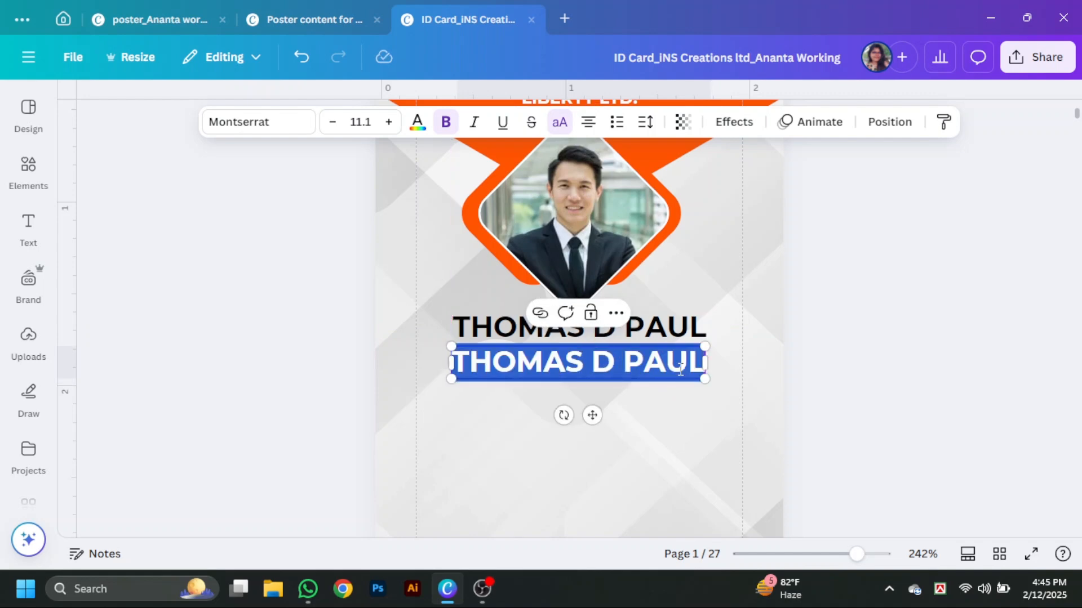
pyautogui.write('BRUN')
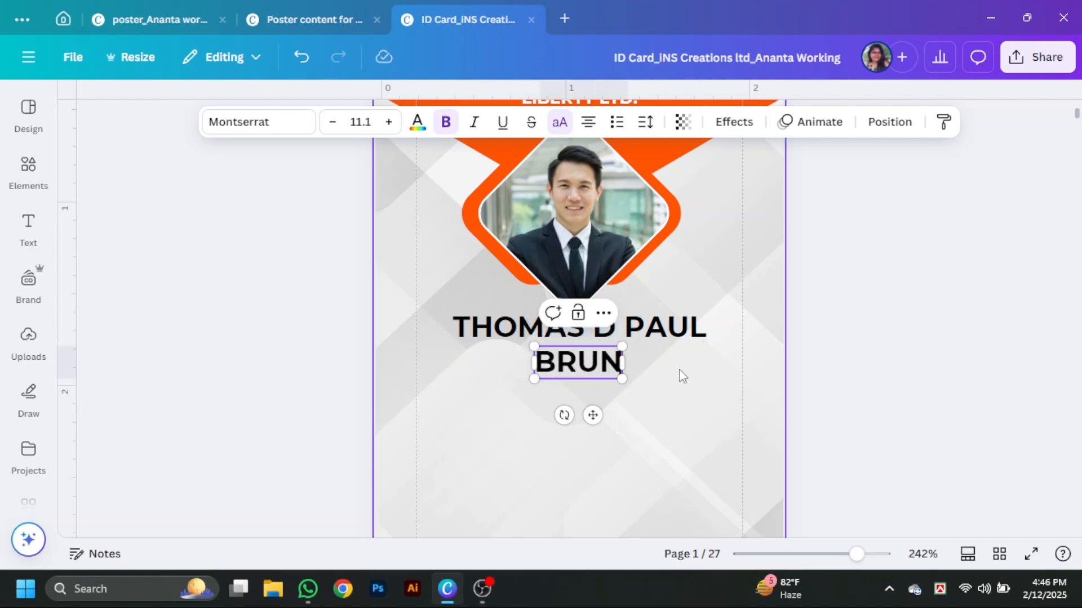
pyautogui.write('CH MANAGER')
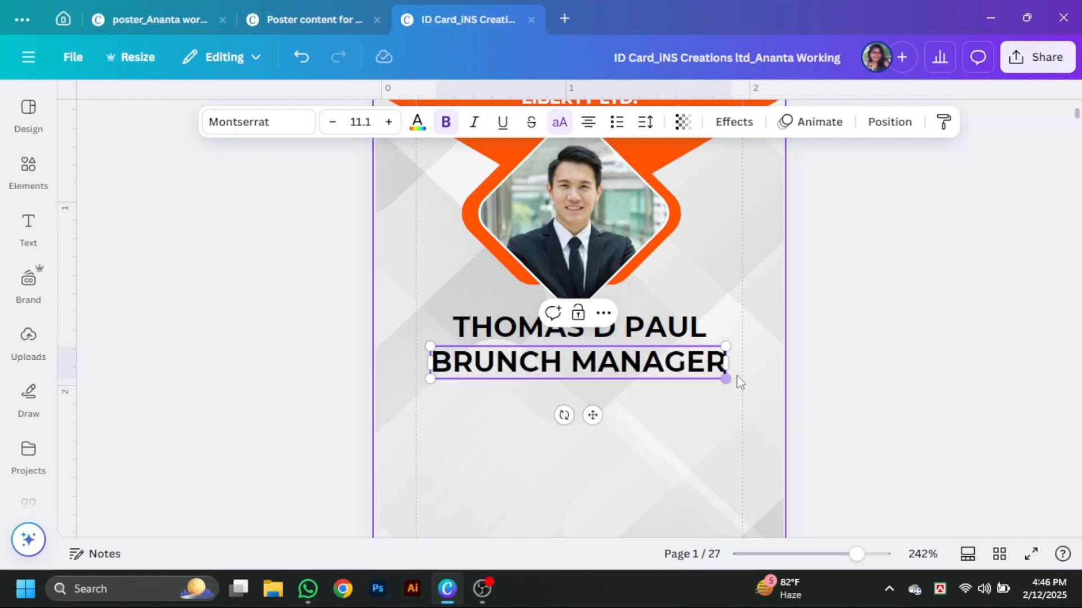
# Shrink the job title, centre it under the name and remove its bold formatting.
pyautogui.moveTo(726, 379); pyautogui.dragTo(604, 366)
pyautogui.moveTo(524, 367); pyautogui.dragTo(631, 362)
pyautogui.click(445, 122)
pyautogui.click(994, 411)
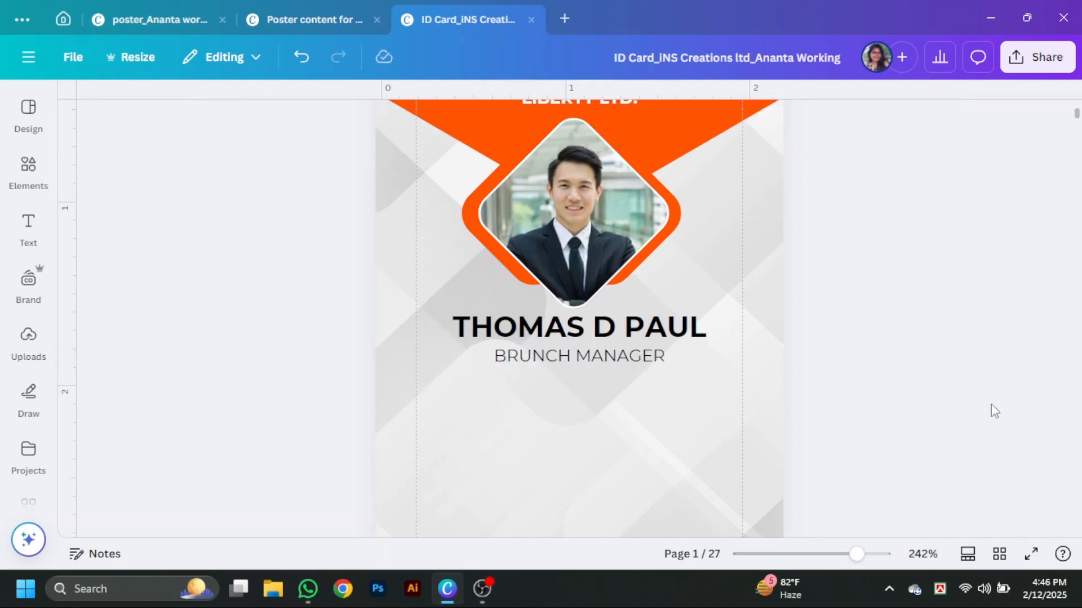
# Turn off uppercase for the job title so it reads "Brunch Manager" and set its font size to 7.
pyautogui.click(574, 363)
pyautogui.click(558, 121)
pyautogui.click(741, 381)
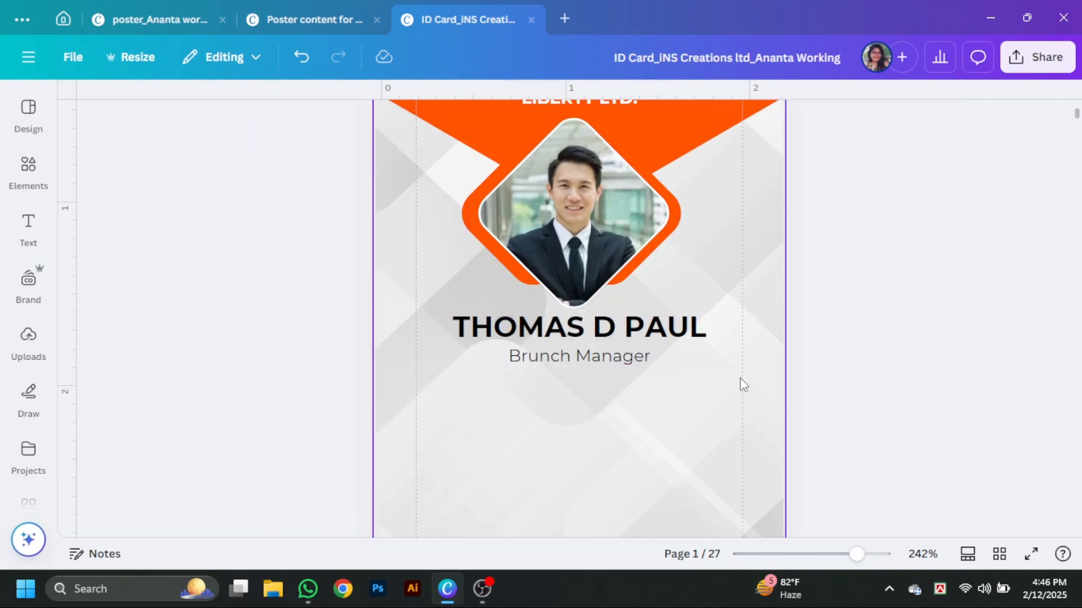
pyautogui.click(580, 356)
pyautogui.click(349, 122)
pyautogui.press('Return')
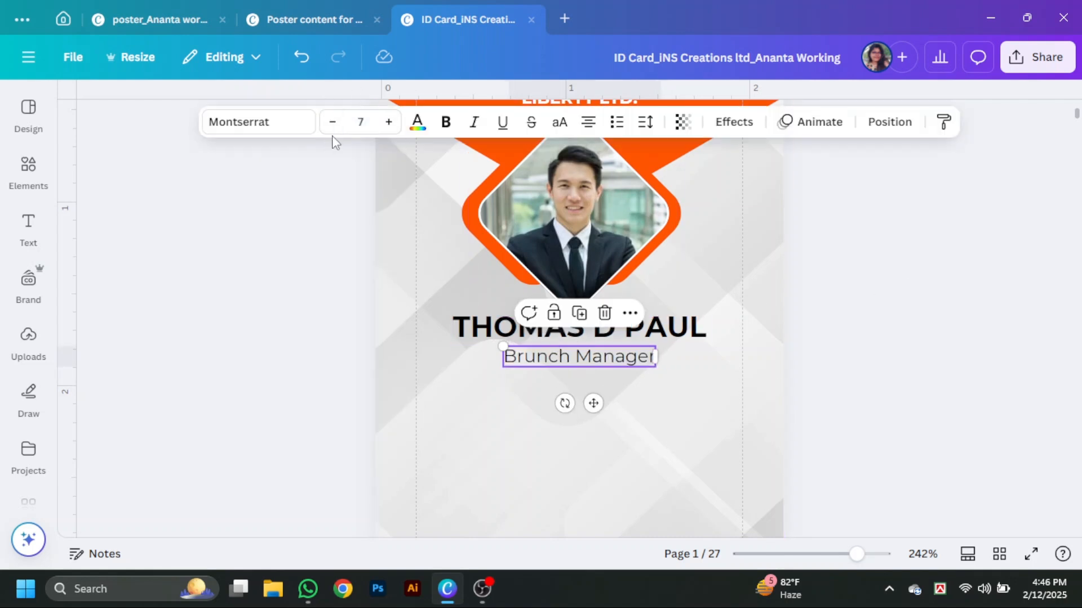
pyautogui.click(929, 350)
# Copy the orange band and both corner shapes from the bottom of page 1 to the bottom edge of page 2.
pyautogui.scroll(-8, 954, 346)
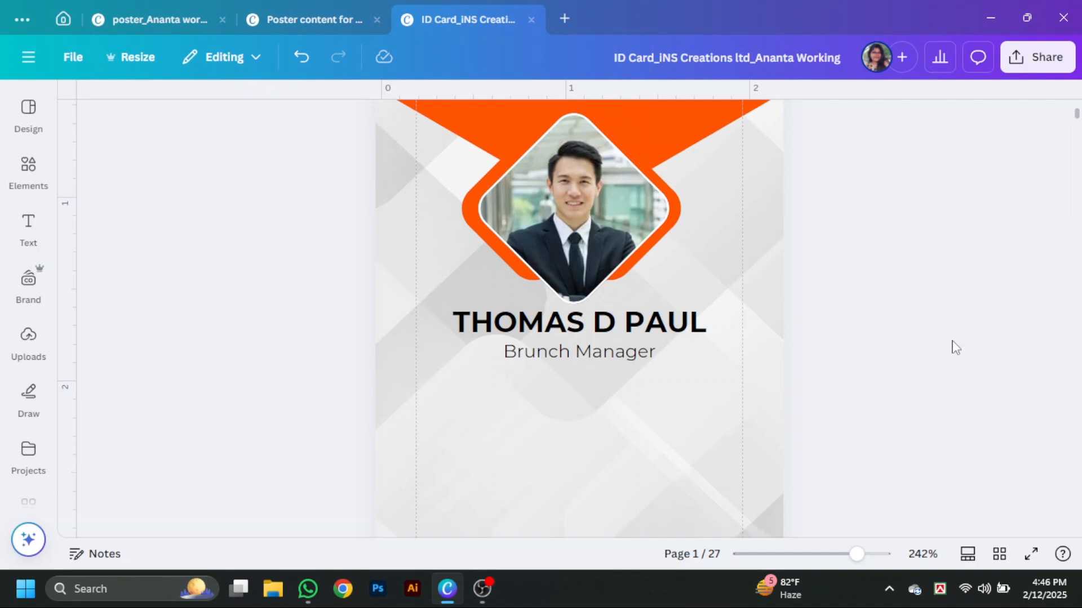
pyautogui.scroll(5, 955, 348)
pyautogui.scroll(-3, 956, 348)
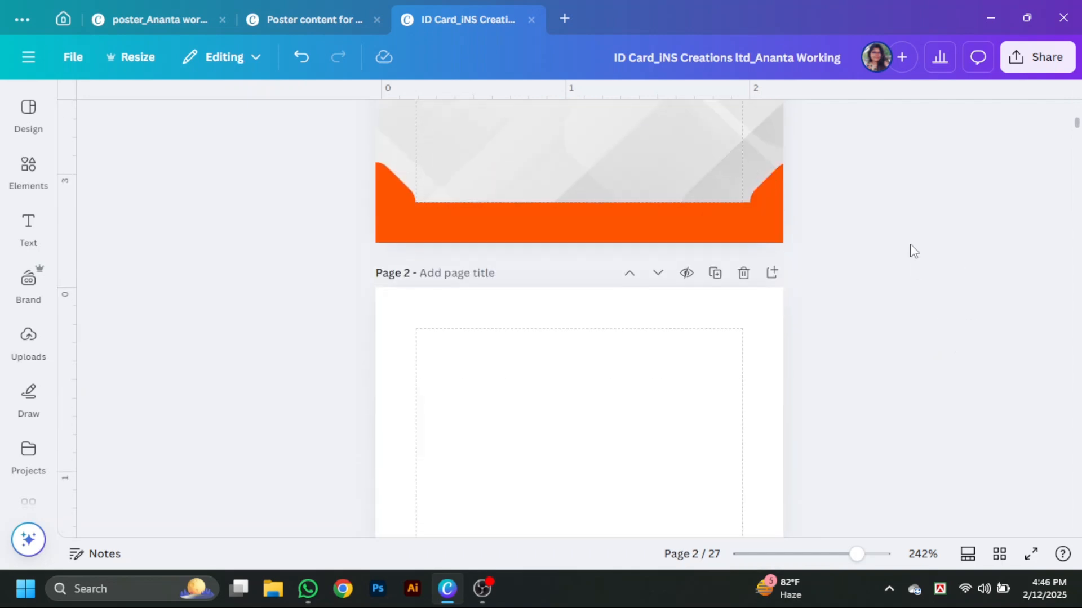
pyautogui.moveTo(896, 197); pyautogui.dragTo(374, 213)
pyautogui.moveTo(658, 239); pyautogui.dragTo(659, 338)
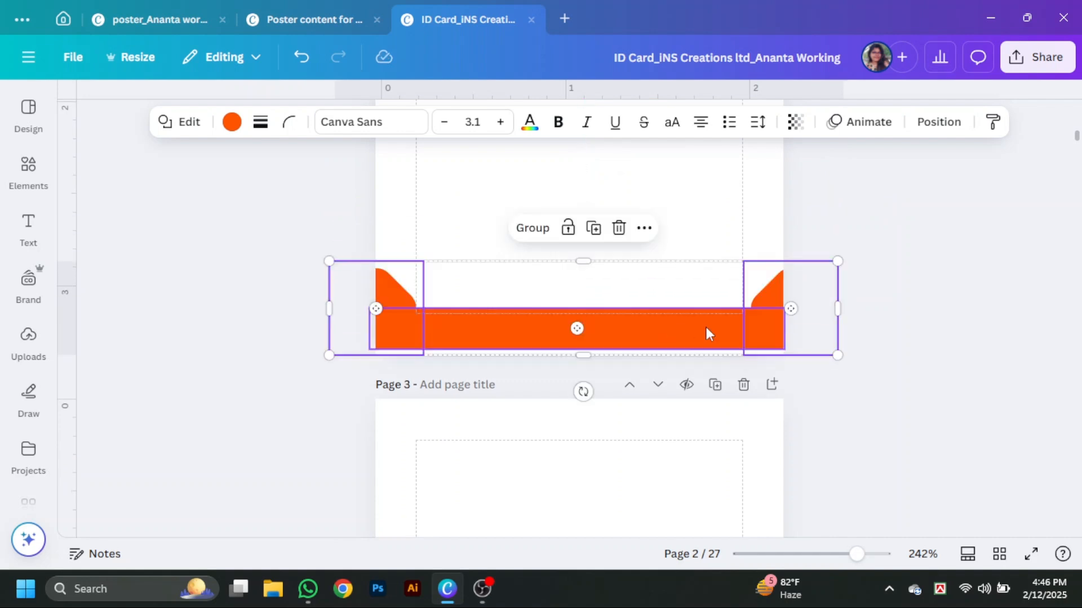
pyautogui.click(945, 317)
pyautogui.moveTo(369, 289); pyautogui.dragTo(714, 347)
pyautogui.click(901, 343)
# Insert the recently used grey patterned image on page 2 and rotate it 90°.
pyautogui.scroll(5, 958, 321)
pyautogui.scroll(10, 904, 326)
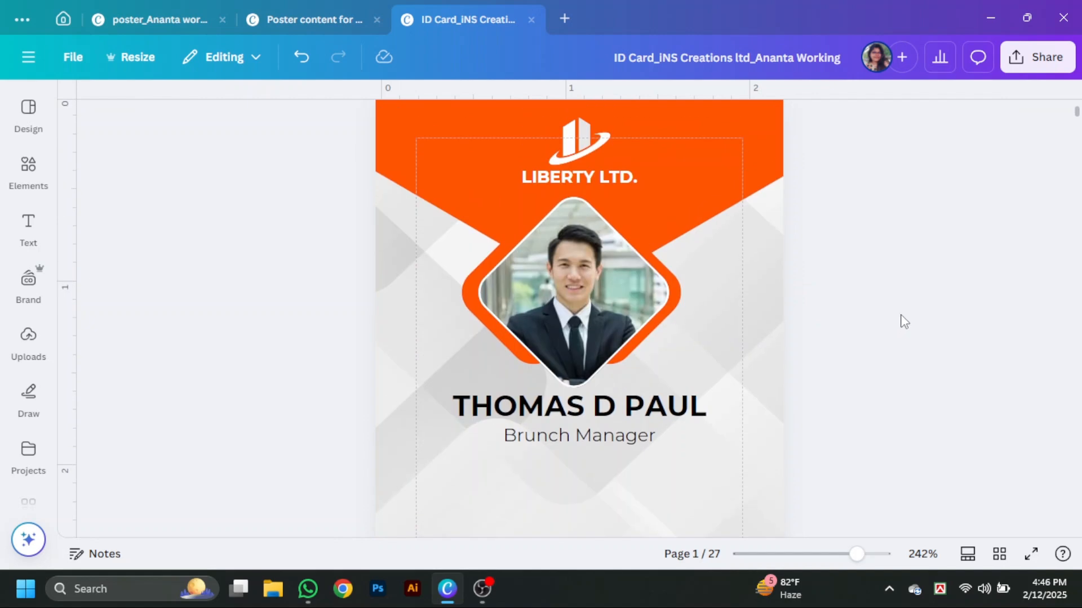
pyautogui.scroll(-10, 904, 314)
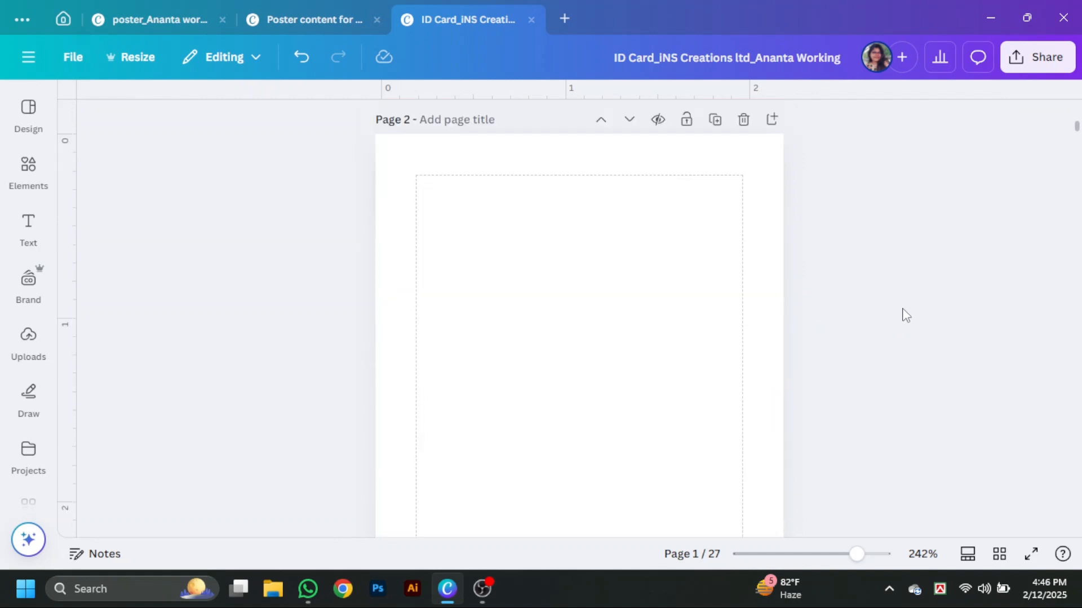
pyautogui.click(28, 168)
pyautogui.click(298, 194)
pyautogui.click(241, 374)
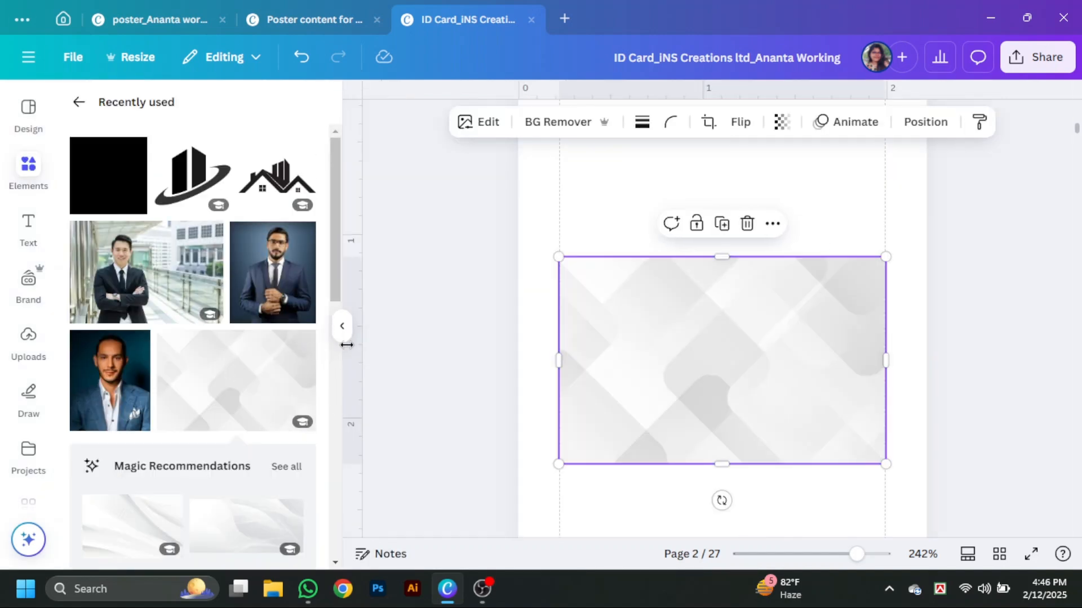
pyautogui.click(341, 326)
pyautogui.moveTo(572, 500); pyautogui.dragTo(225, 362)
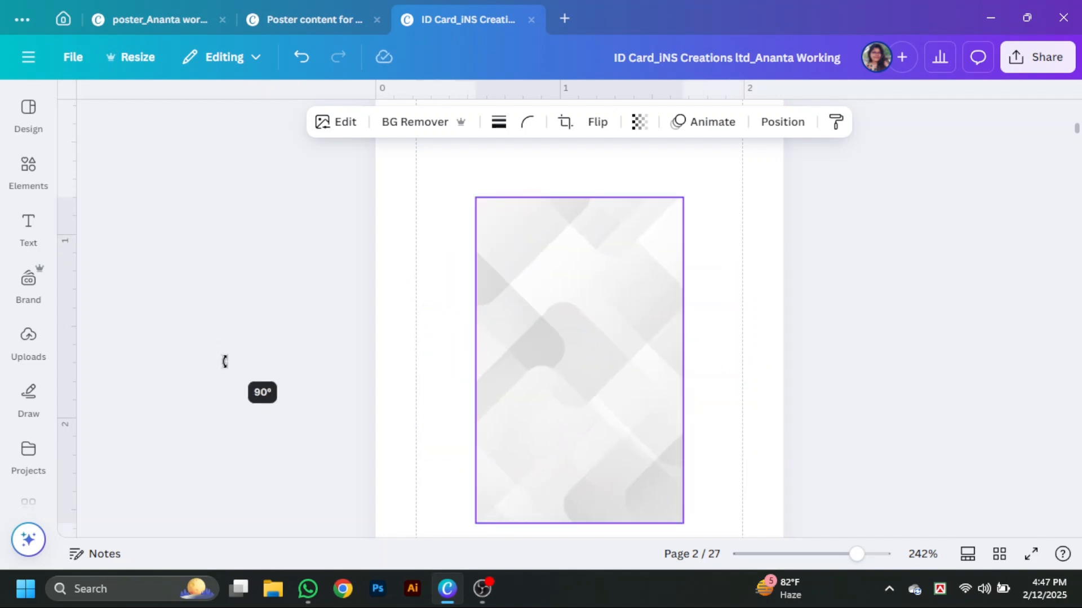
# Change page 2's background colour and set the rotated grey patterned image as its background.
pyautogui.scroll(-3, 671, 466)
pyautogui.click(414, 214)
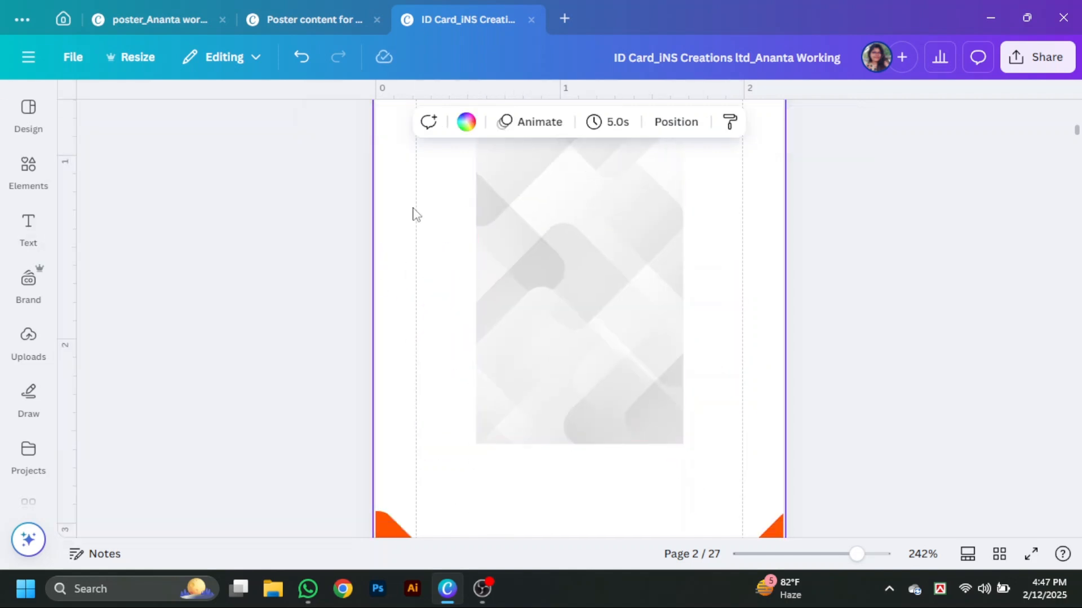
pyautogui.click(466, 122)
pyautogui.click(172, 434)
pyautogui.rightClick(589, 406)
pyautogui.click(657, 476)
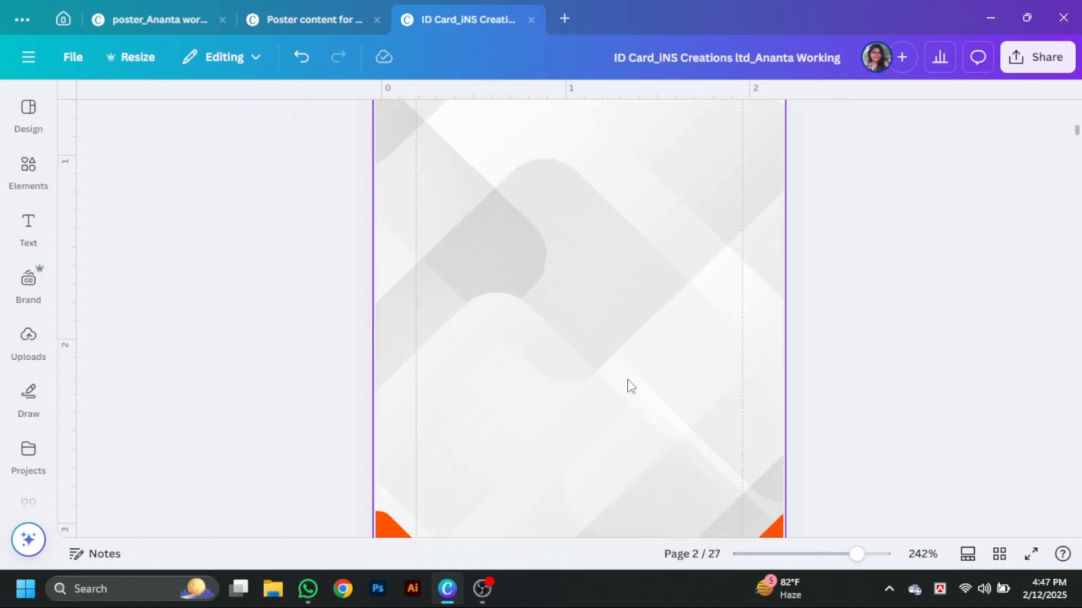
# Set the transparency of page 2's grey patterned background image to 100.
pyautogui.click(631, 386)
pyautogui.click(624, 122)
pyautogui.moveTo(662, 186)
pyautogui.mouseDown()
pyautogui.moveTo(630, 193)
pyautogui.moveTo(670, 192)
pyautogui.mouseUp()
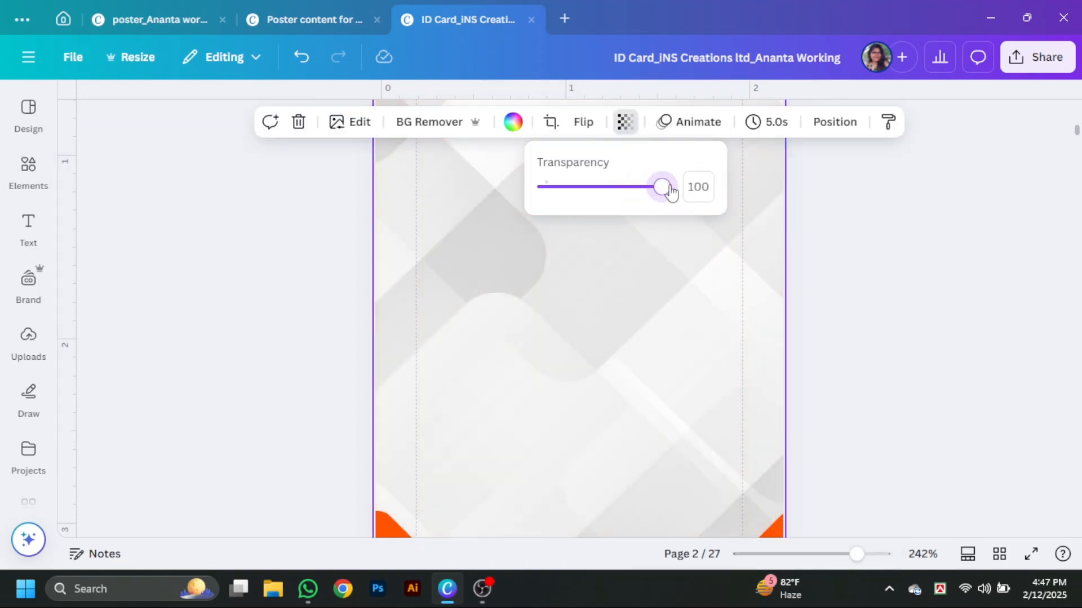
pyautogui.click(982, 298)
pyautogui.scroll(-2, 966, 304)
pyautogui.scroll(3, 937, 314)
pyautogui.scroll(-2, 936, 313)
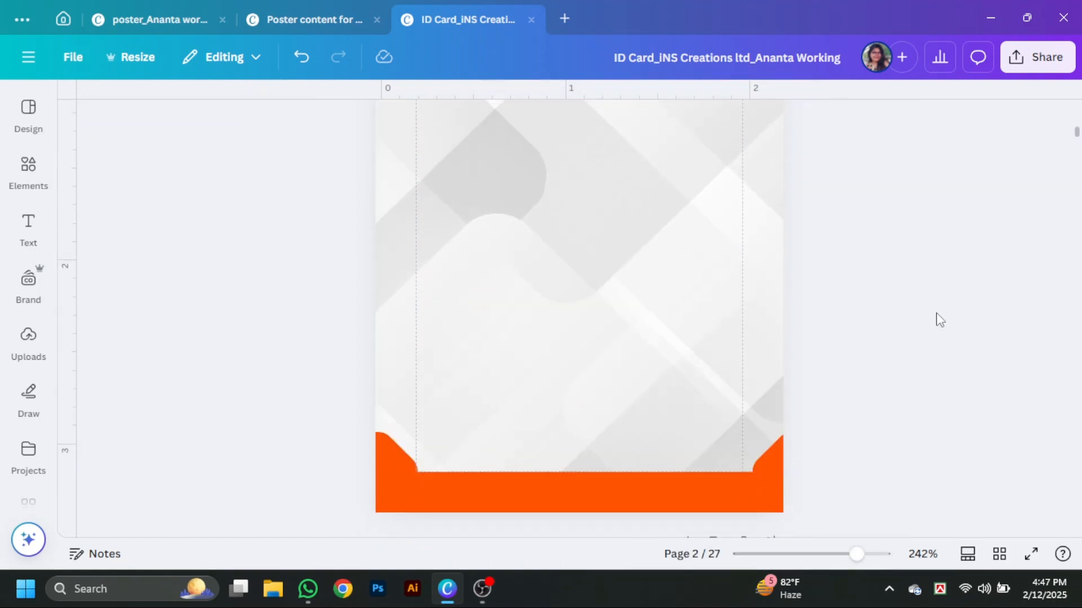
# Nudge the orange right-hand corner shape at the foot of page 2 slightly inward.
pyautogui.moveTo(779, 471); pyautogui.dragTo(768, 459)
pyautogui.click(940, 450)
pyautogui.scroll(-5, 935, 453)
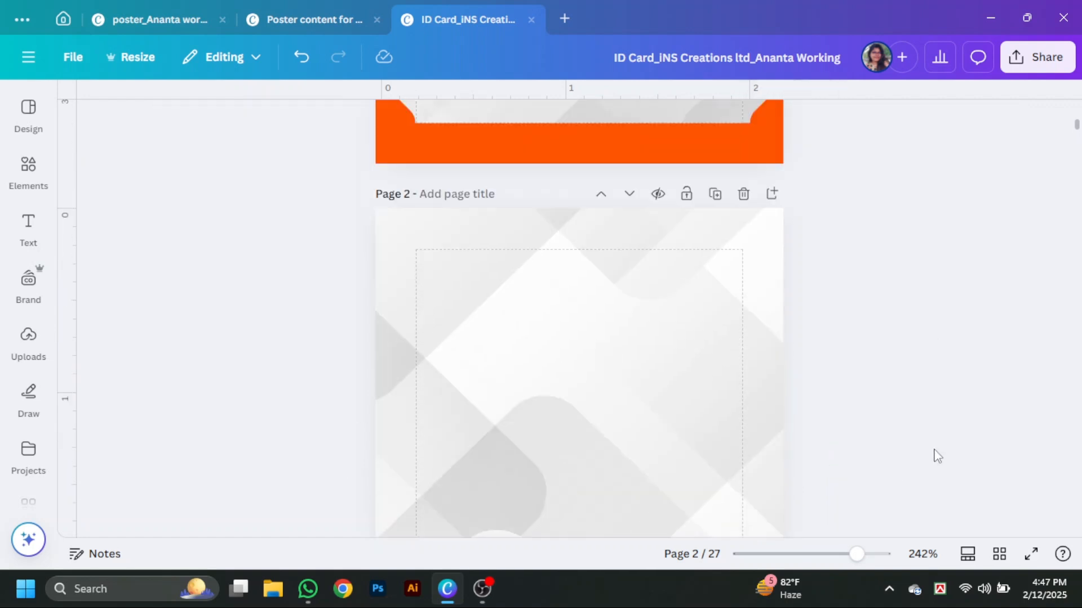
# Preview page 1 in full screen and compare its layout with page 2.
pyautogui.scroll(5, 935, 454)
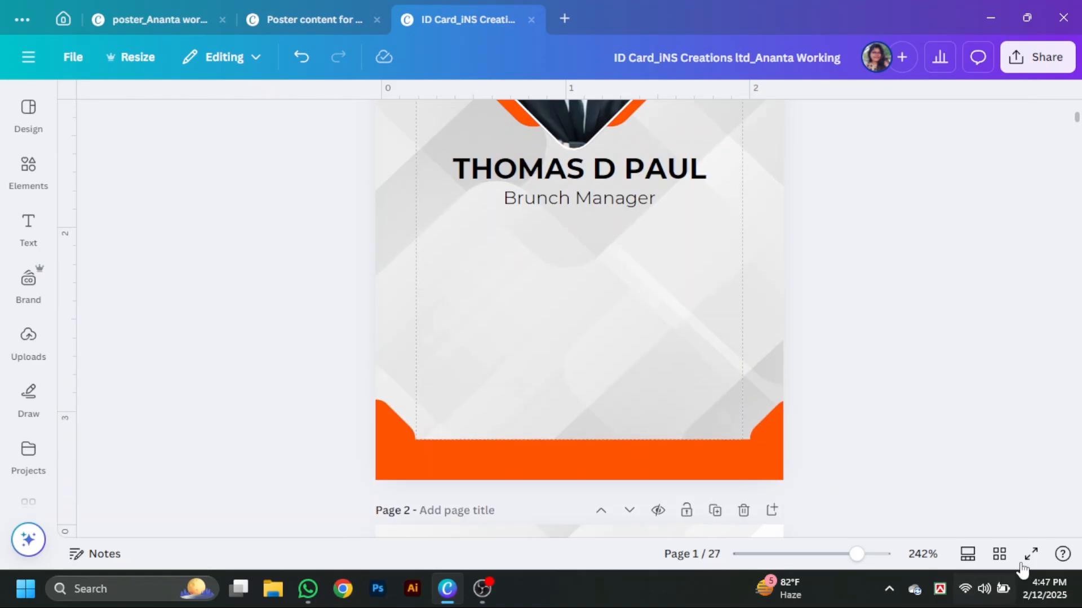
pyautogui.click(1031, 554)
pyautogui.press('Escape')
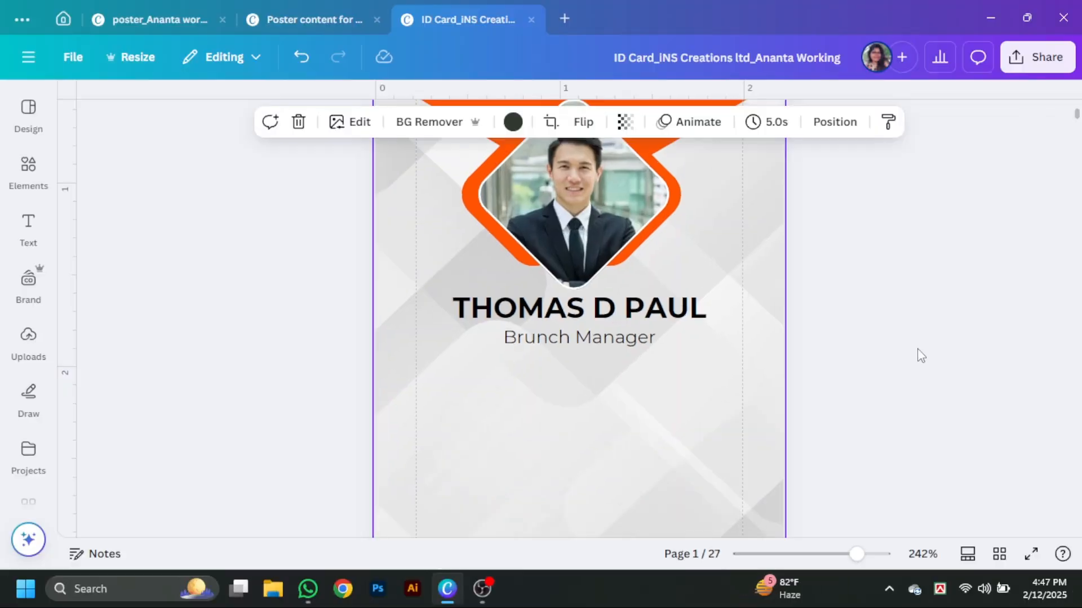
pyautogui.scroll(-5, 912, 352)
pyautogui.scroll(3, 915, 352)
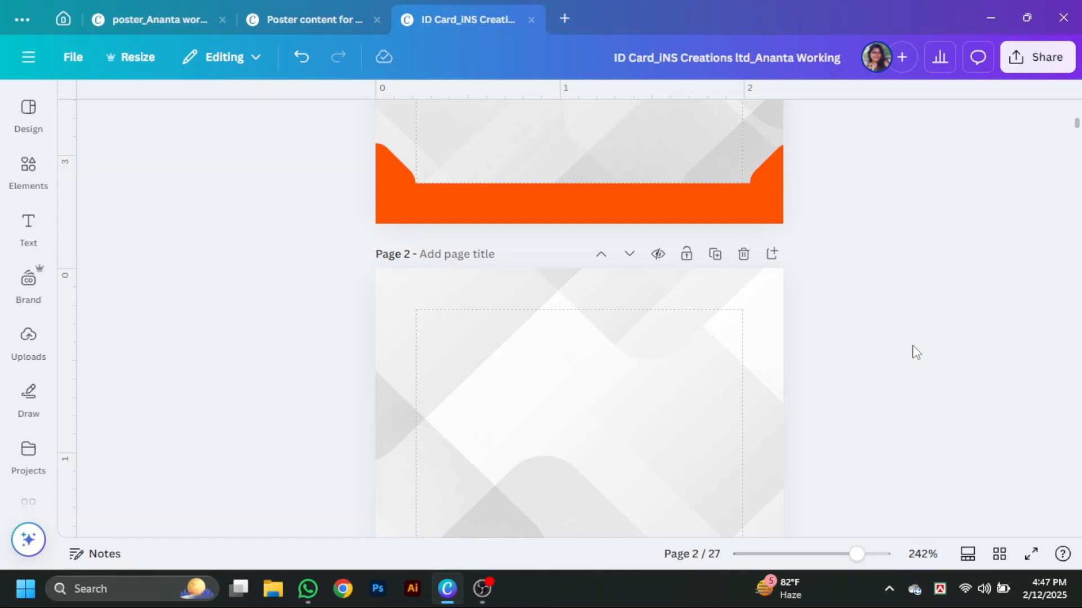
pyautogui.scroll(-4, 916, 352)
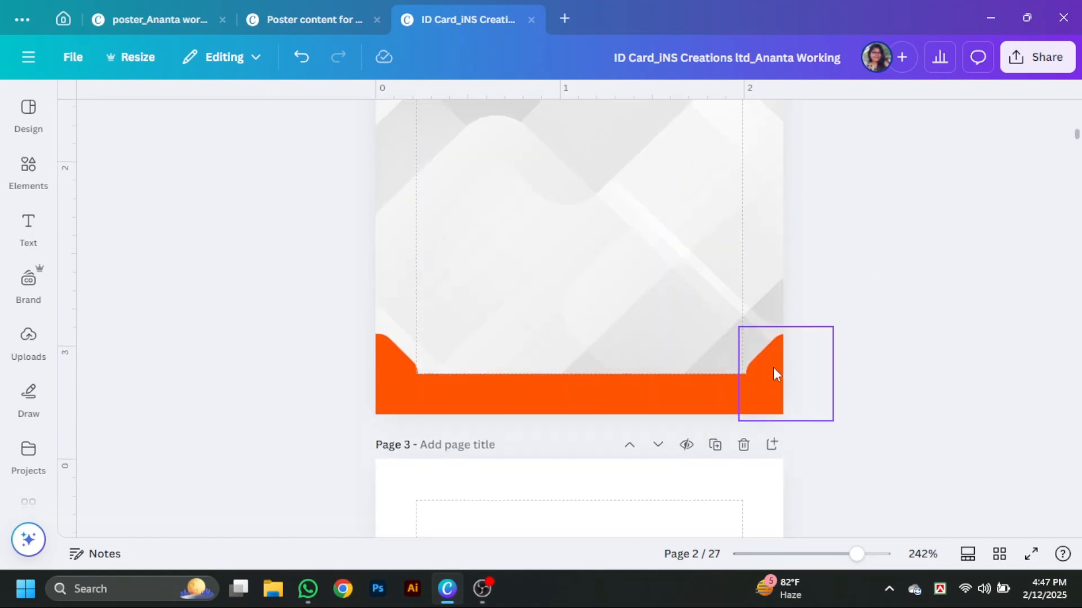
# Duplicate page 2's orange corner diamond, enlarge the copy and position it centrally so its upper half rises above the orange band.
pyautogui.moveTo(773, 367); pyautogui.dragTo(567, 320)
pyautogui.moveTo(627, 285); pyautogui.dragTo(706, 198)
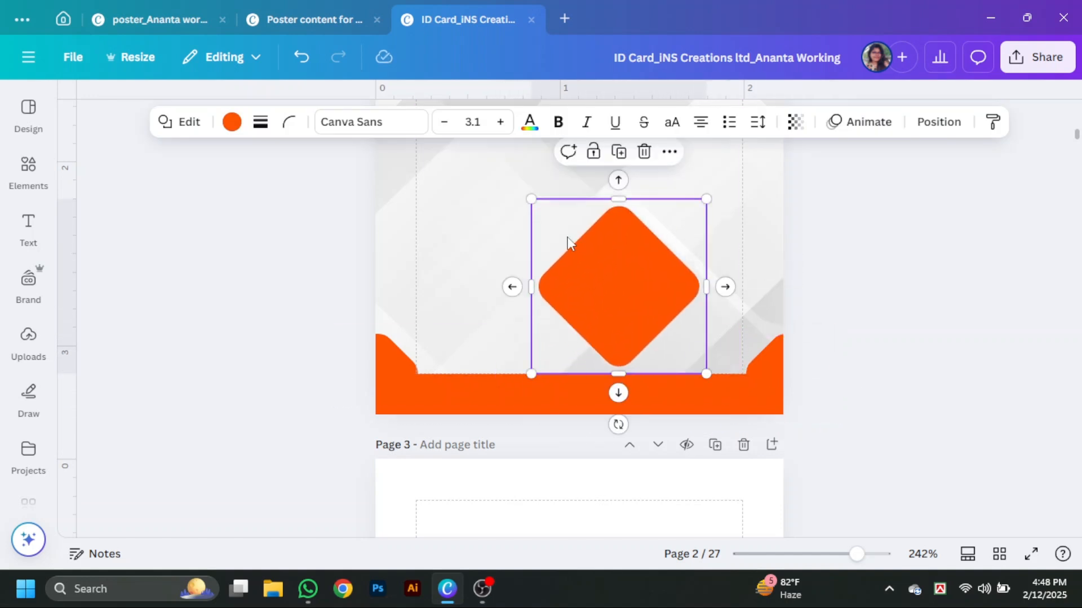
pyautogui.moveTo(531, 199); pyautogui.dragTo(499, 164)
pyautogui.moveTo(599, 279); pyautogui.dragTo(578, 383)
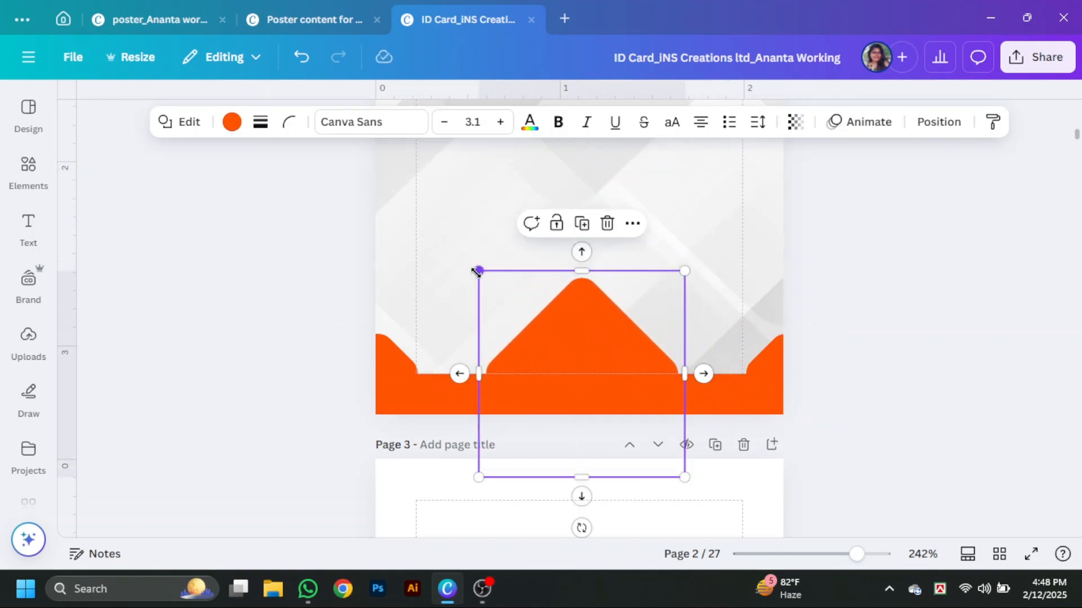
pyautogui.moveTo(477, 271); pyautogui.dragTo(451, 242)
pyautogui.moveTo(683, 243); pyautogui.dragTo(715, 212)
pyautogui.moveTo(610, 313); pyautogui.dragTo(613, 341)
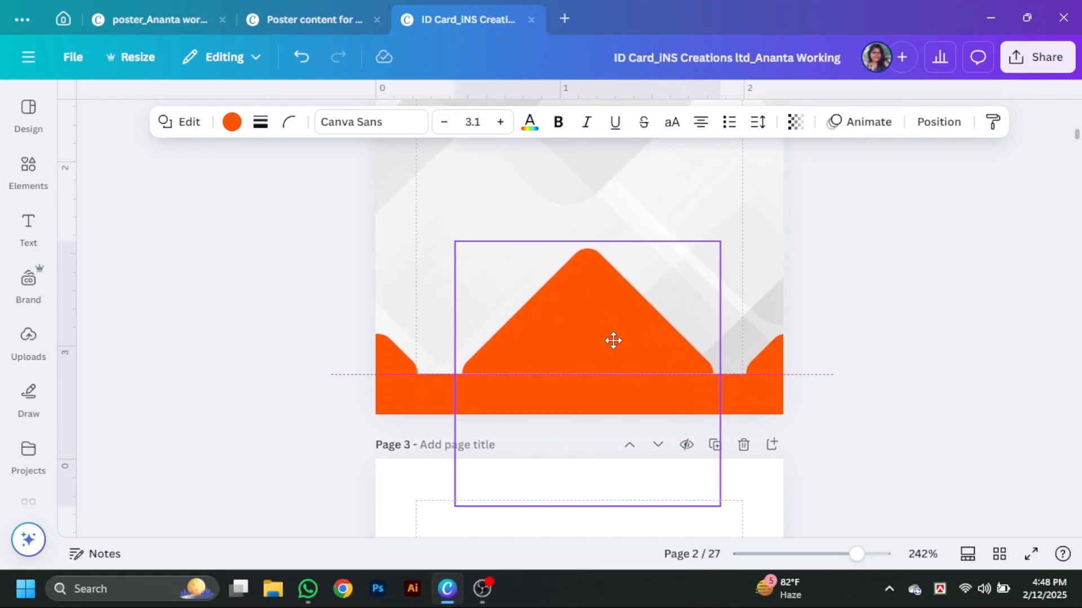
pyautogui.click(891, 355)
# Copy the white company logo and "LIBERTY LTD." text from page 1 onto page 2.
pyautogui.scroll(2, 891, 355)
pyautogui.scroll(-1, 891, 355)
pyautogui.scroll(6, 578, 223)
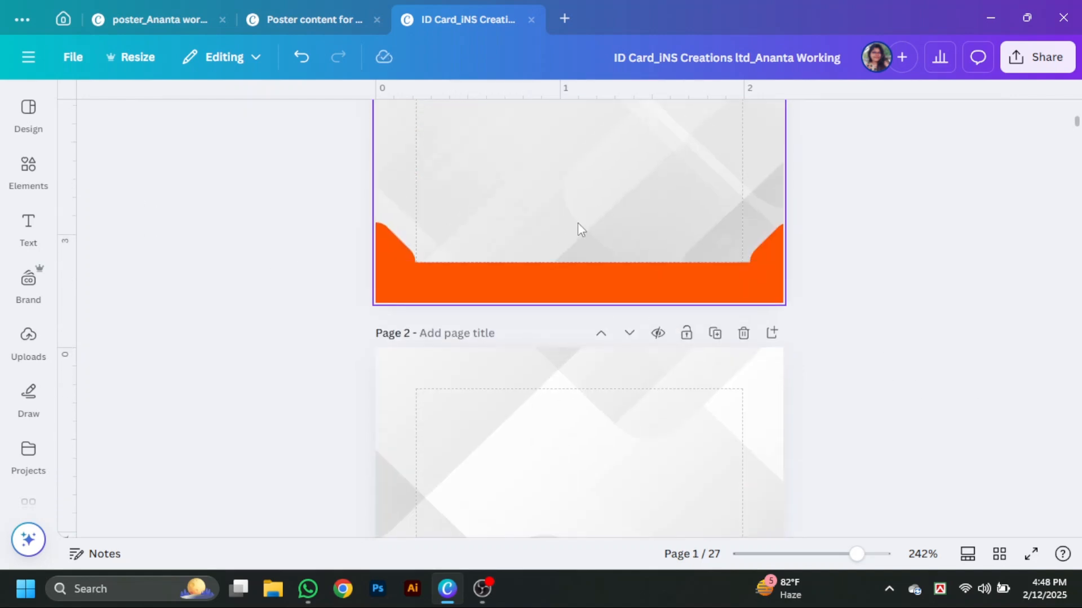
pyautogui.scroll(8, 577, 222)
pyautogui.click(577, 222)
pyautogui.keyDown('shift'); pyautogui.click(591, 236); pyautogui.keyUp('shift')
pyautogui.moveTo(604, 238); pyautogui.dragTo(610, 359)
pyautogui.scroll(-10, 604, 278)
# Move the logo and company name together to centre them inside the large orange diamond on page 2.
pyautogui.click(902, 342)
pyautogui.scroll(-1, 901, 342)
pyautogui.click(586, 247)
pyautogui.keyDown('shift'); pyautogui.click(610, 284); pyautogui.keyUp('shift')
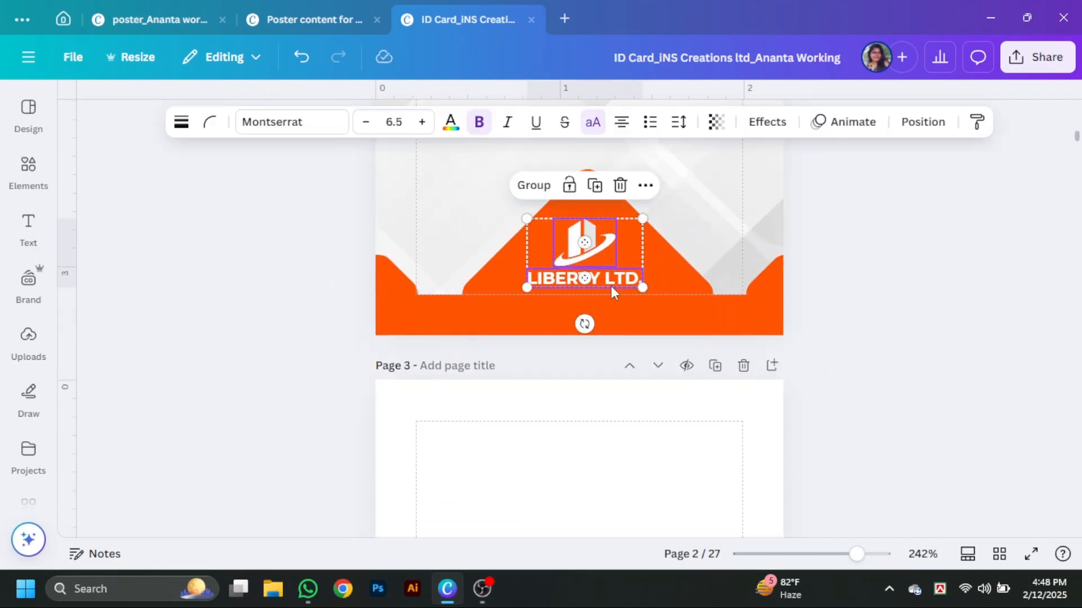
pyautogui.moveTo(611, 285); pyautogui.dragTo(614, 271)
pyautogui.click(894, 287)
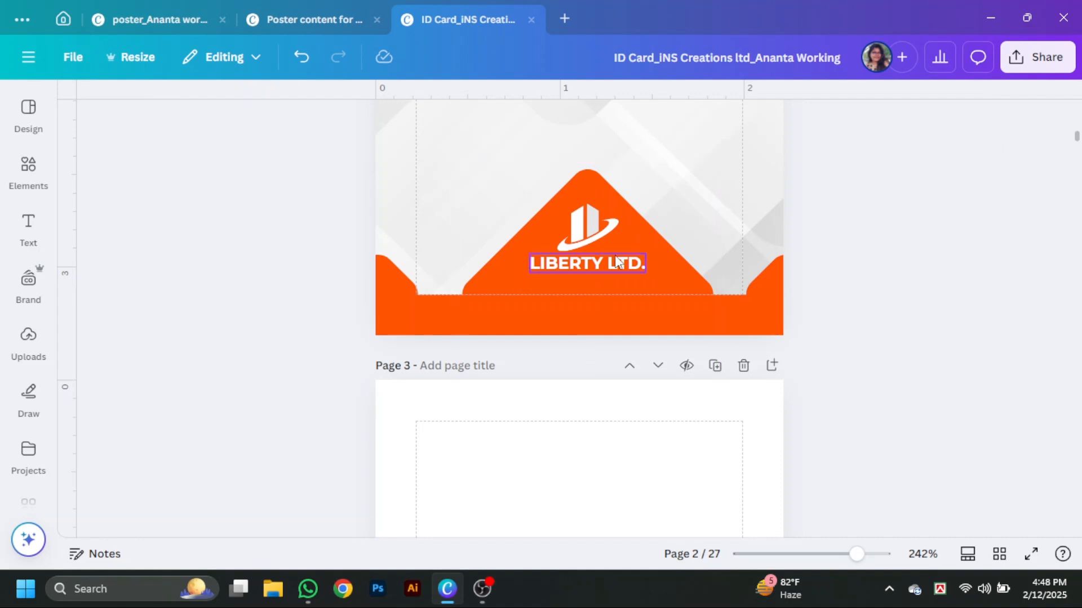
# Duplicate the large orange diamond higher up behind the logo and fill the copy with white.
pyautogui.moveTo(683, 286); pyautogui.dragTo(668, 209)
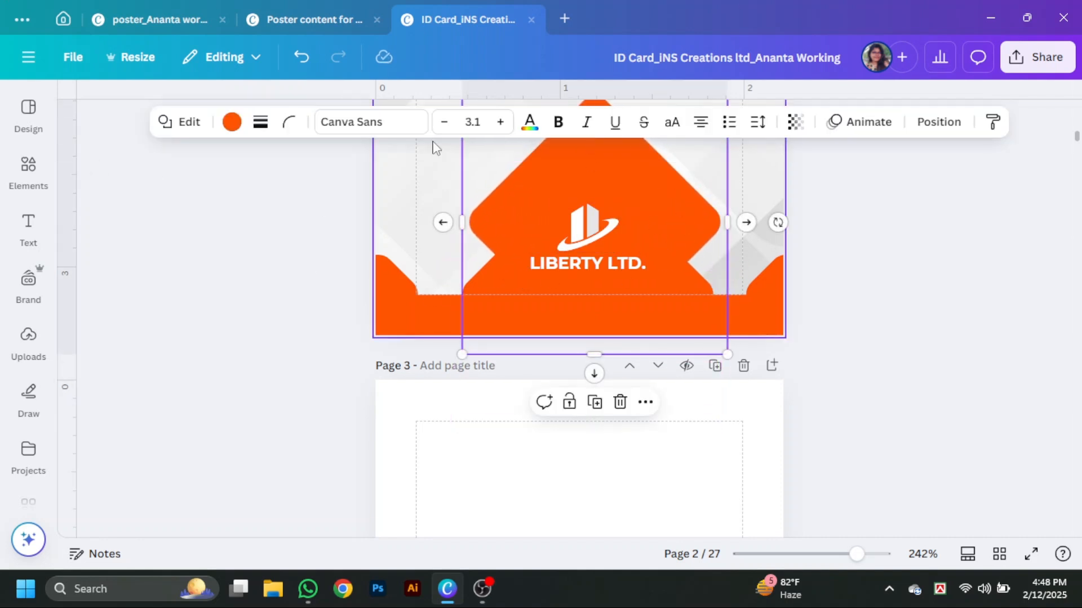
pyautogui.click(232, 121)
pyautogui.scroll(-3, 169, 366)
pyautogui.click(172, 422)
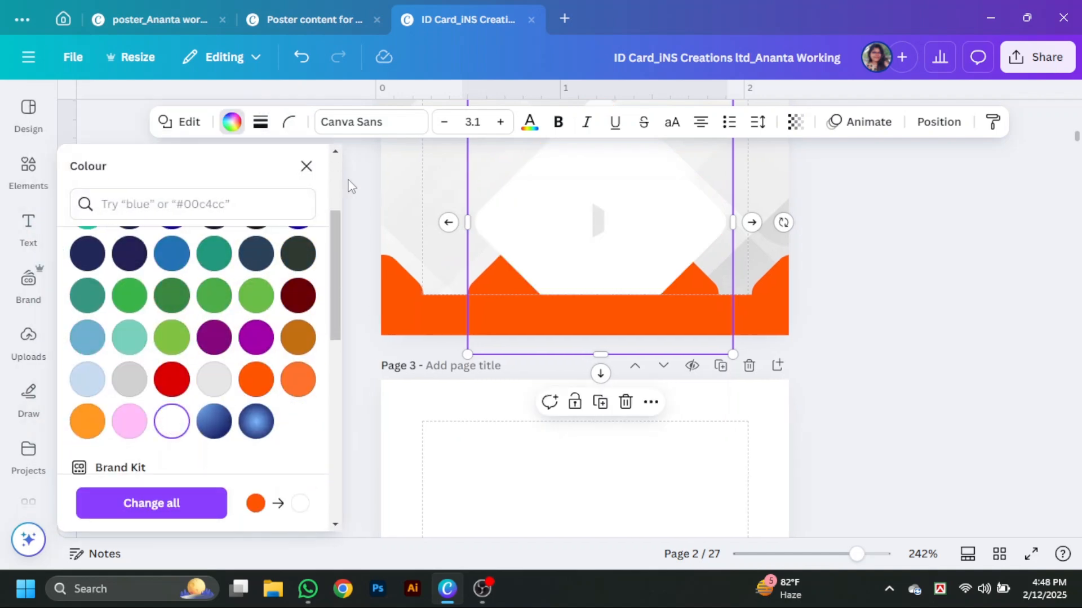
# Change all three colours of page 2's logo graphic to the document's orange.
pyautogui.click(605, 224)
pyautogui.click(215, 383)
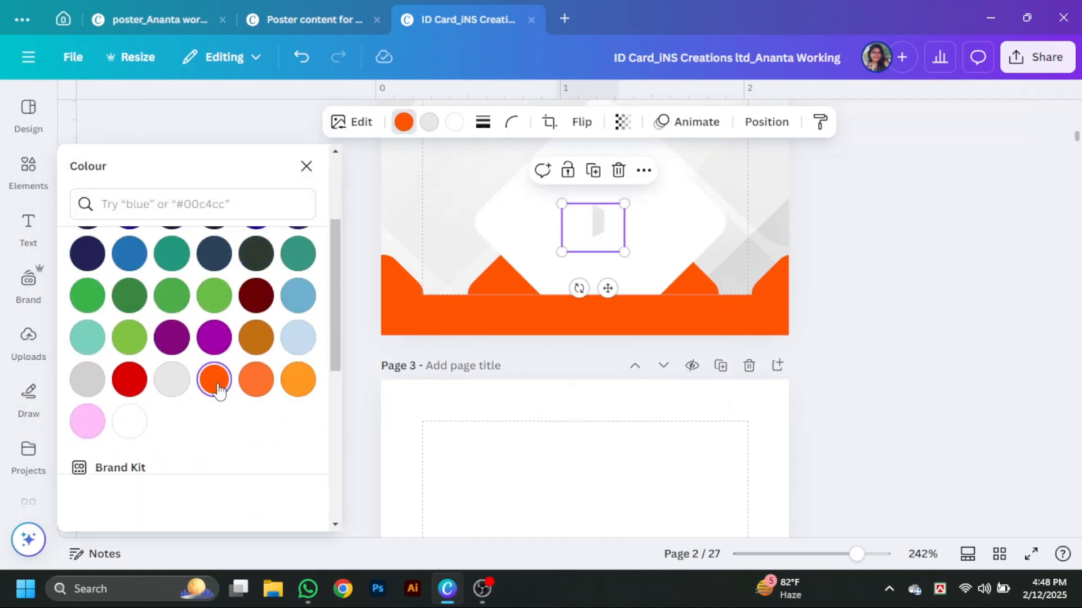
pyautogui.click(428, 123)
pyautogui.click(212, 384)
pyautogui.click(457, 127)
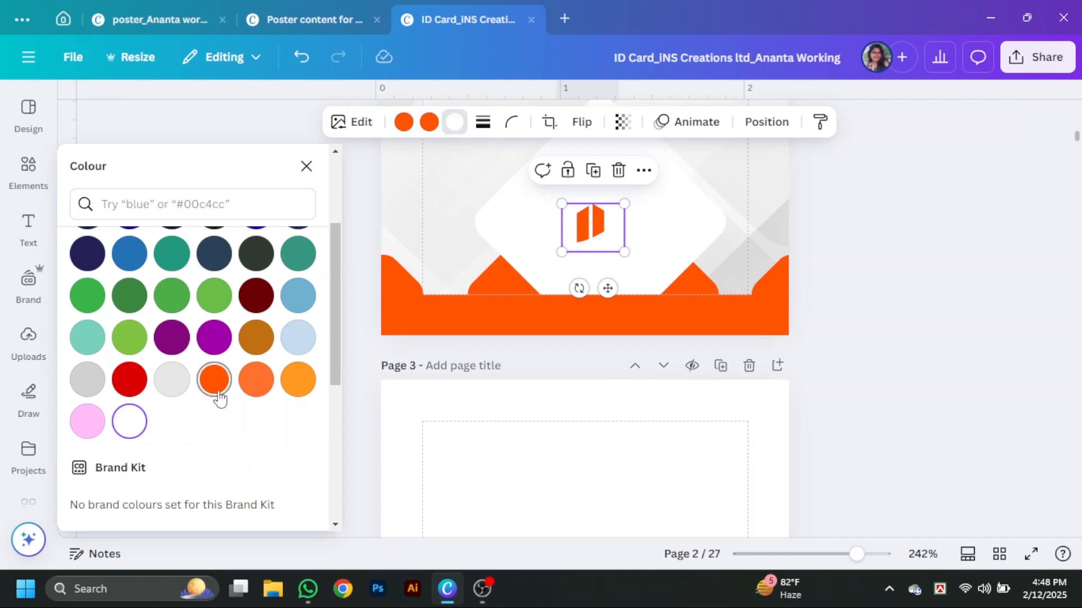
pyautogui.click(215, 386)
# Colour the "LIBERTY LTD." text on page 2 orange to match the logo.
pyautogui.click(636, 265)
pyautogui.click(417, 122)
pyautogui.scroll(-2, 218, 470)
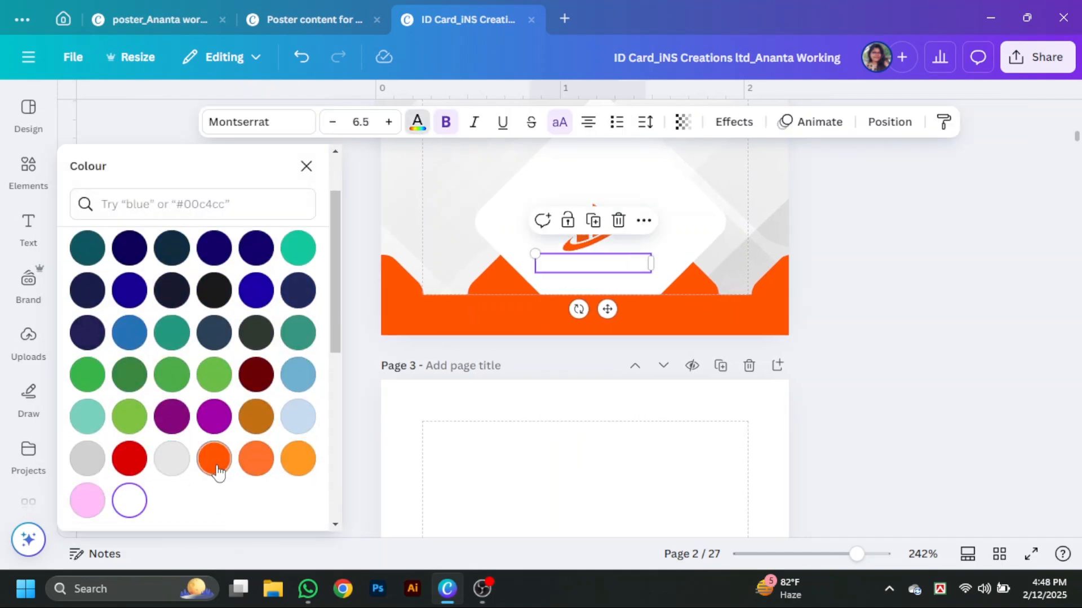
pyautogui.click(214, 457)
pyautogui.click(946, 362)
# Align the white diamond horizontally with the large orange diamond beneath it on page 2.
pyautogui.scroll(3, 657, 350)
pyautogui.click(683, 369)
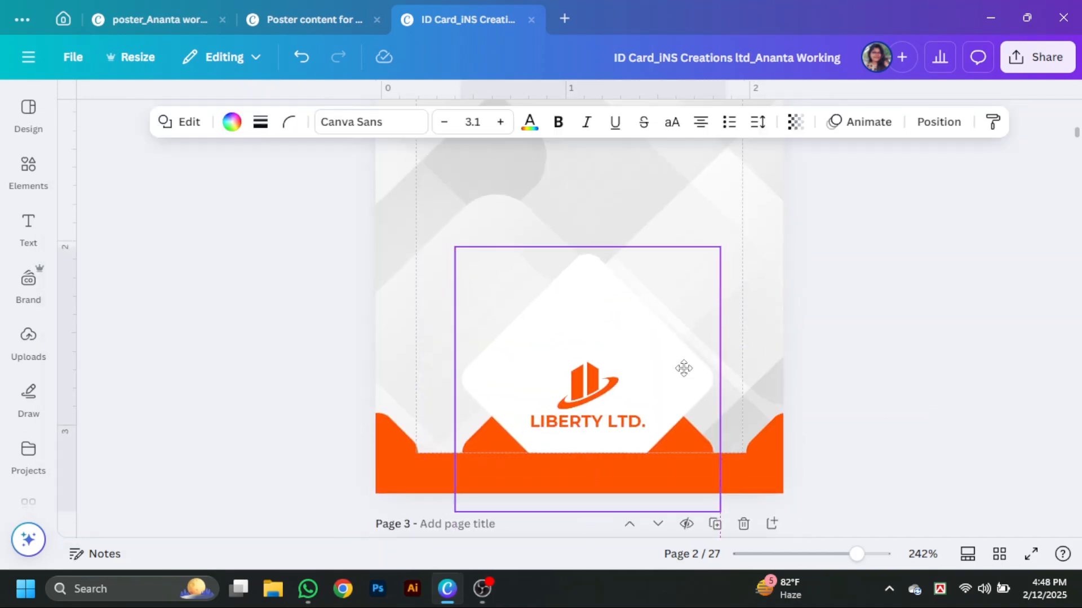
pyautogui.click(683, 369)
pyautogui.moveTo(690, 451); pyautogui.dragTo(690, 453)
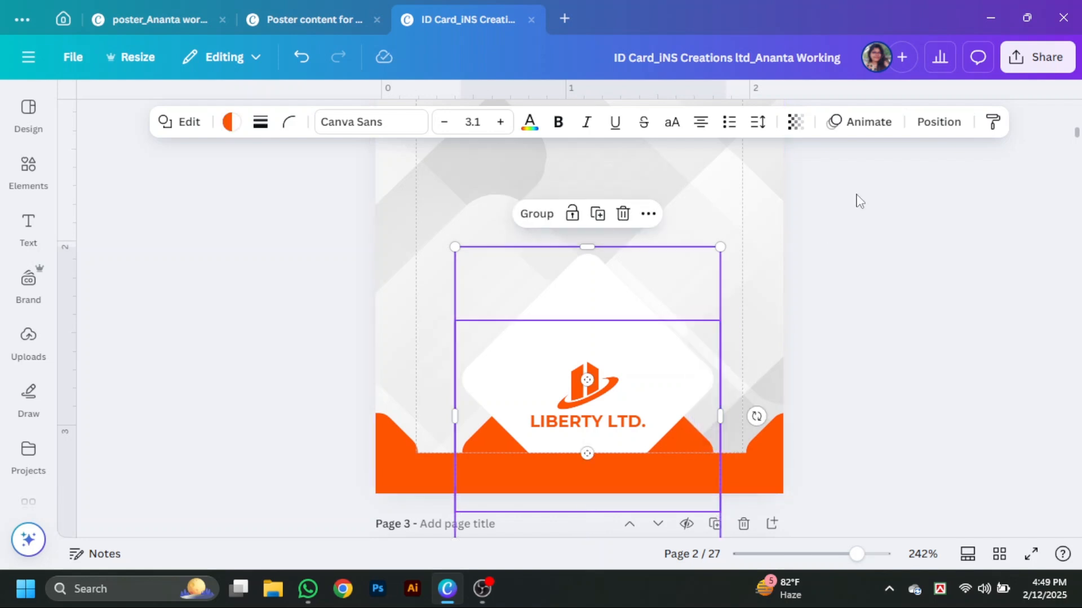
pyautogui.click(938, 122)
pyautogui.click(939, 331)
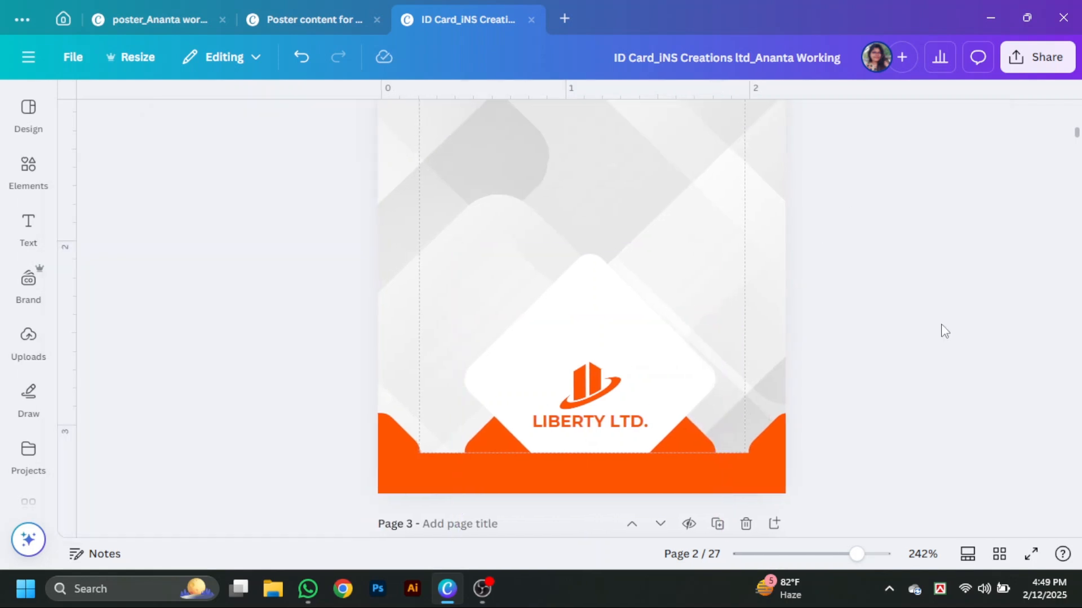
# Shrink and recentre the white diamond above the orange one, and move the logo and company name up inside it.
pyautogui.click(586, 380)
pyautogui.moveTo(722, 253); pyautogui.dragTo(678, 343)
pyautogui.moveTo(565, 354); pyautogui.dragTo(599, 313)
pyautogui.moveTo(589, 377); pyautogui.dragTo(595, 347)
pyautogui.moveTo(604, 421)
pyautogui.mouseDown()
pyautogui.moveTo(598, 409)
pyautogui.moveTo(612, 404)
pyautogui.mouseUp()
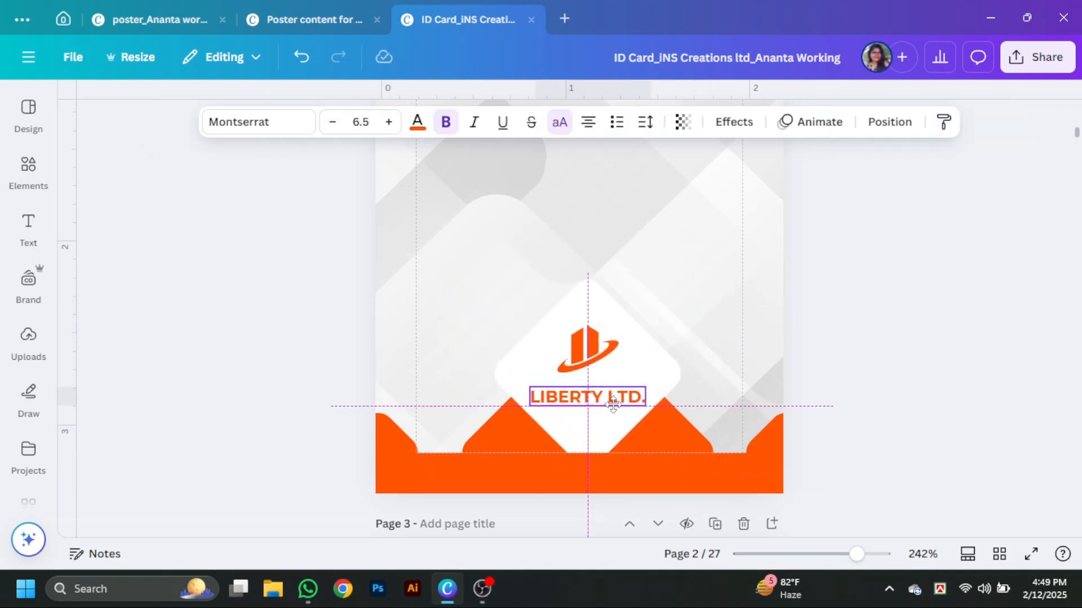
pyautogui.moveTo(592, 345); pyautogui.dragTo(593, 340)
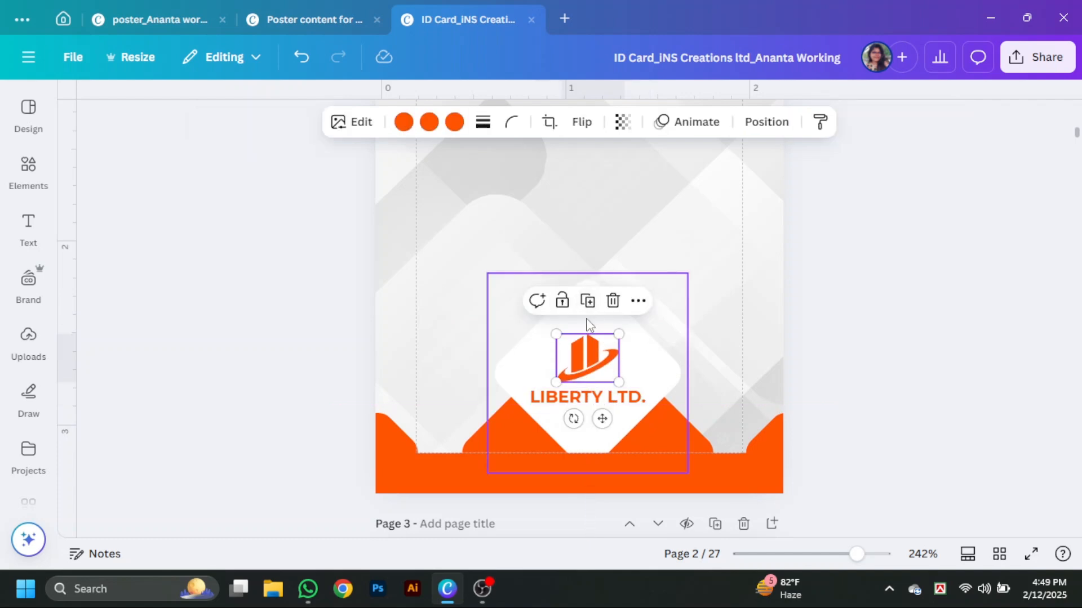
# Add a solid border of weight 2 to the white diamond and colour it orange #ff5300.
pyautogui.click(587, 325)
pyautogui.click(259, 121)
pyautogui.click(216, 169)
pyautogui.click(344, 225)
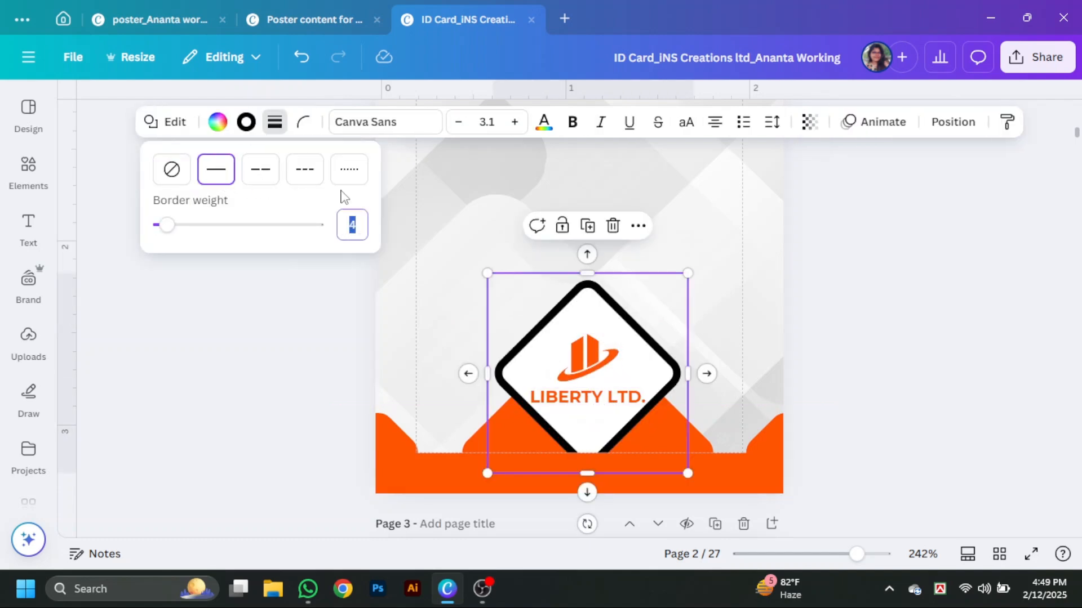
pyautogui.write('2')
pyautogui.press('Return')
pyautogui.click(248, 124)
pyautogui.click(217, 459)
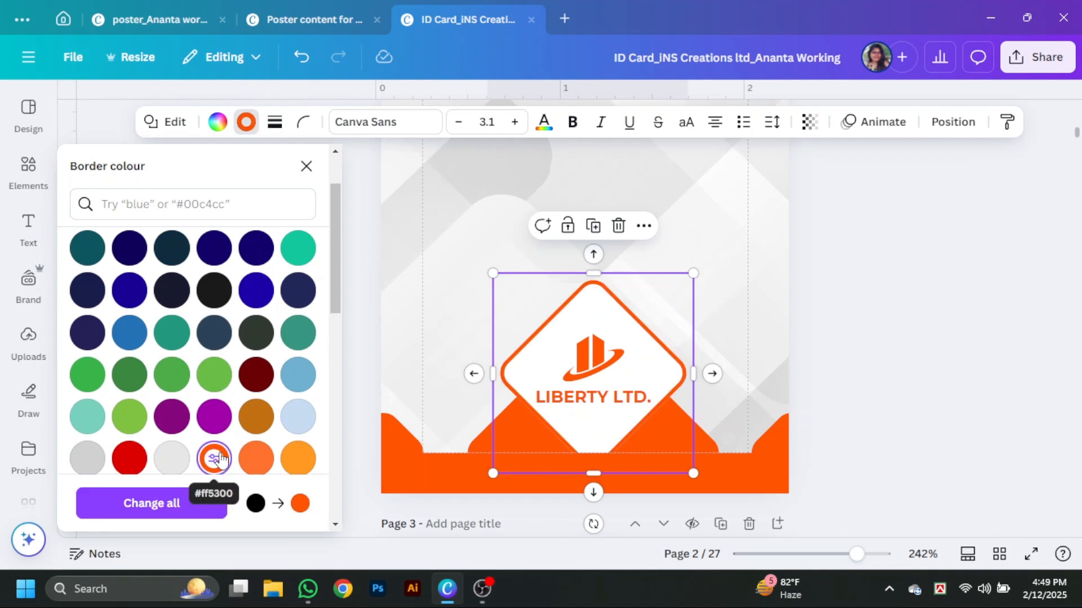
# Reduce the white diamond's orange border to a thinner line.
pyautogui.click(282, 128)
pyautogui.moveTo(172, 225); pyautogui.dragTo(180, 227)
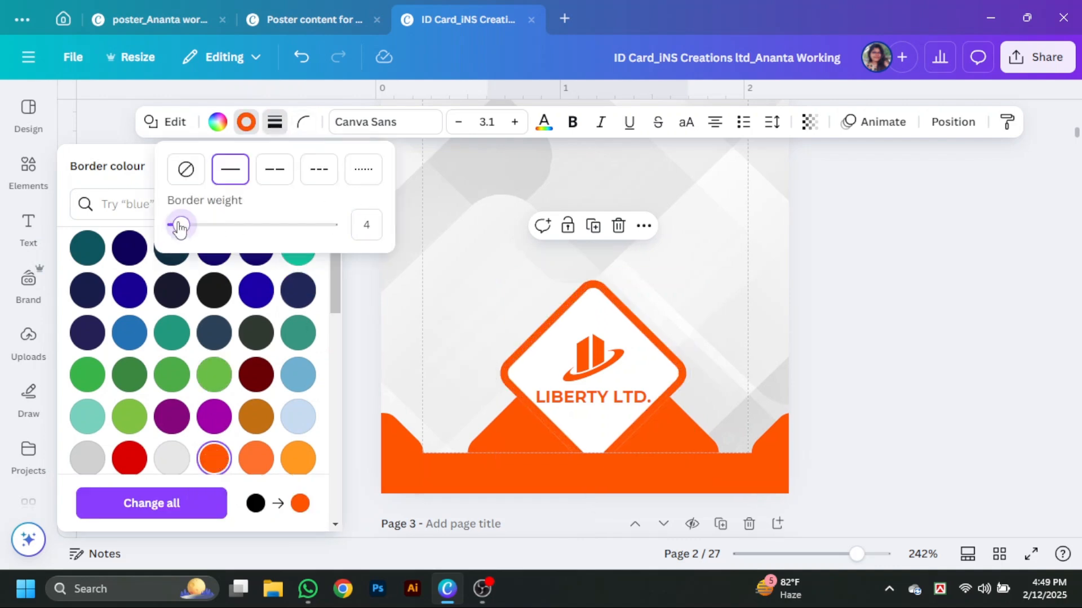
pyautogui.click(857, 309)
pyautogui.click(1038, 386)
# Scale the white diamond down around the logo and realign it with the centre of the orange diamond.
pyautogui.scroll(1, 888, 411)
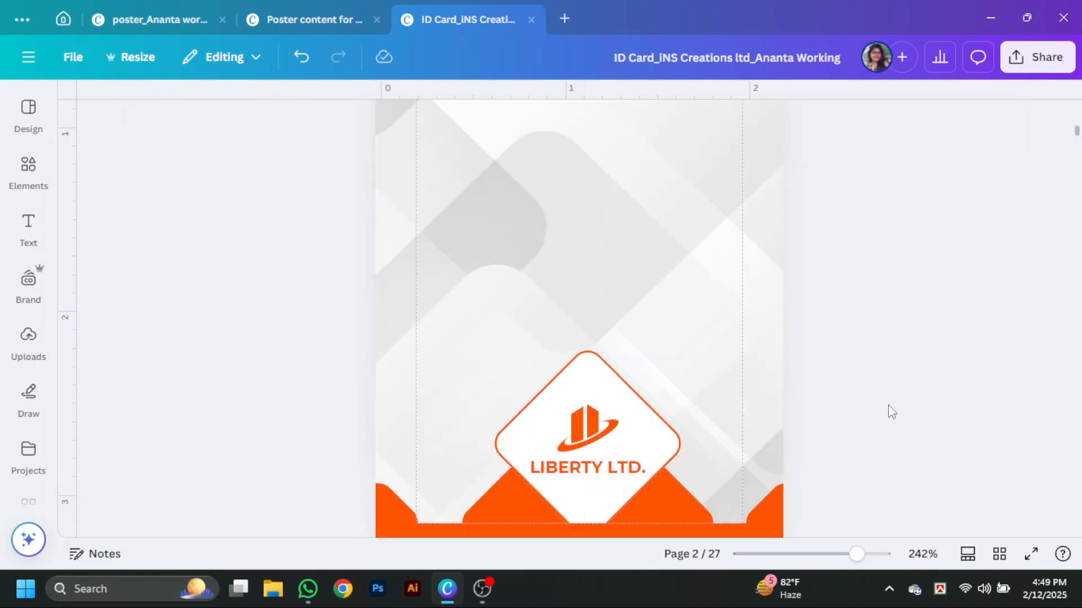
pyautogui.scroll(-3, 888, 404)
pyautogui.scroll(8, 888, 405)
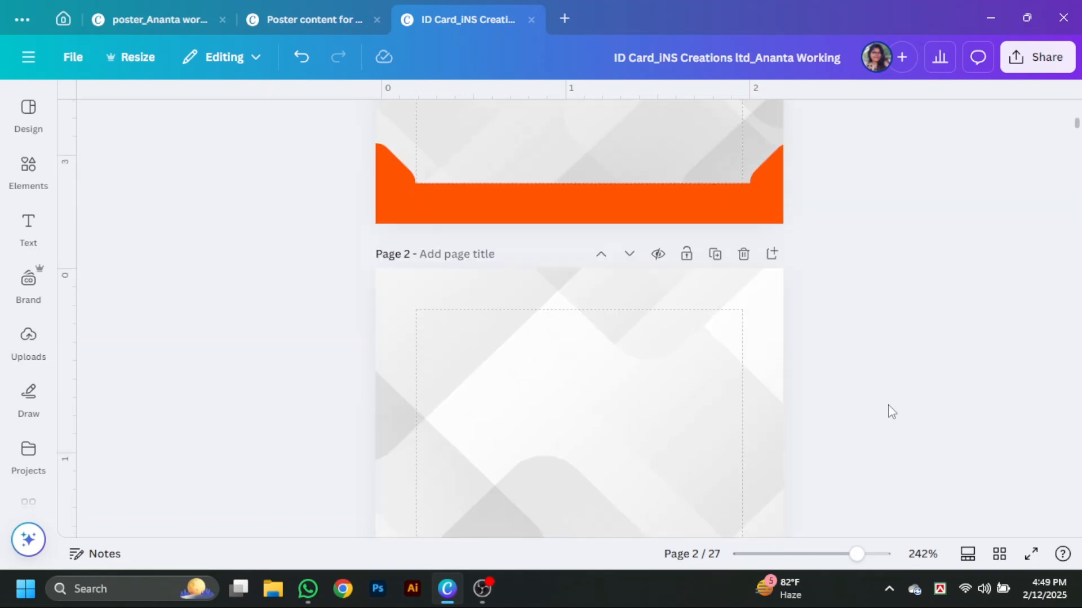
pyautogui.scroll(-5, 887, 404)
pyautogui.scroll(-2, 888, 406)
pyautogui.click(600, 416)
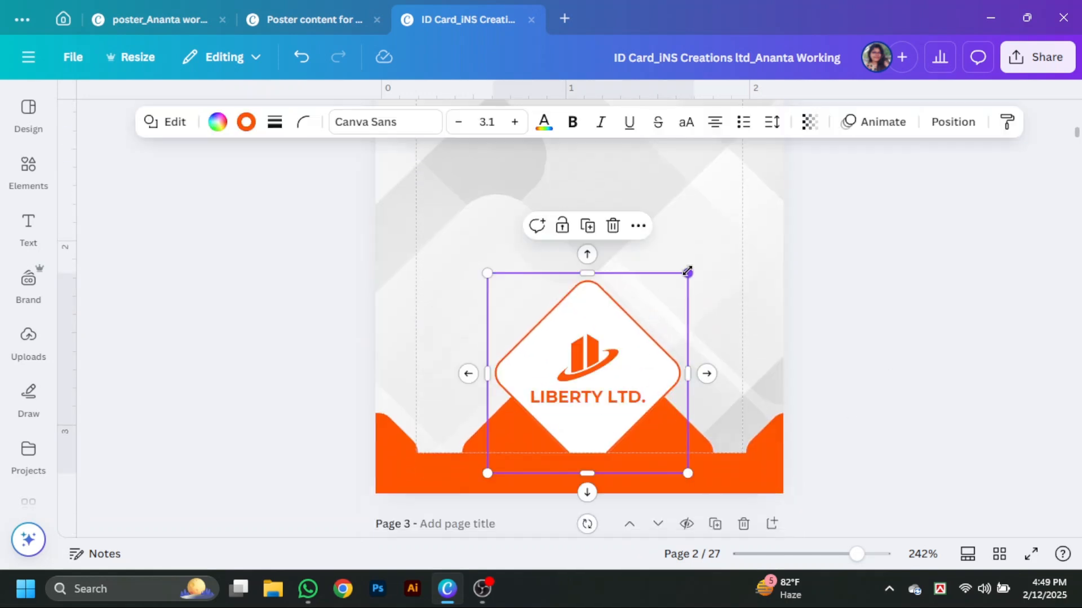
pyautogui.moveTo(688, 273); pyautogui.dragTo(657, 304)
pyautogui.moveTo(572, 325); pyautogui.dragTo(587, 319)
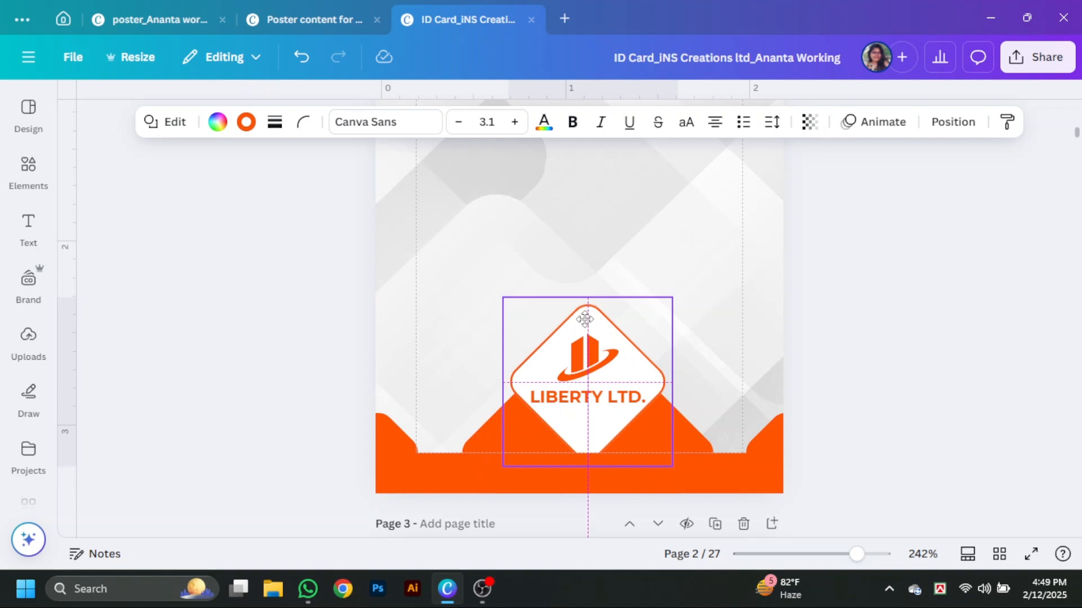
pyautogui.click(622, 403)
pyautogui.moveTo(529, 386); pyautogui.dragTo(587, 383)
# Make a further small size reduction to the logo's diamond, recentre it and nudge the logo graphic upward.
pyautogui.click(605, 442)
pyautogui.moveTo(672, 467); pyautogui.dragTo(659, 454)
pyautogui.moveTo(593, 420); pyautogui.dragTo(597, 423)
pyautogui.moveTo(591, 369); pyautogui.dragTo(591, 361)
pyautogui.click(1014, 379)
# Paste the copied ID number, e-mail, phone and blood group texts from the clipboard history below page 1's job title and colour them black.
pyautogui.scroll(10, 918, 345)
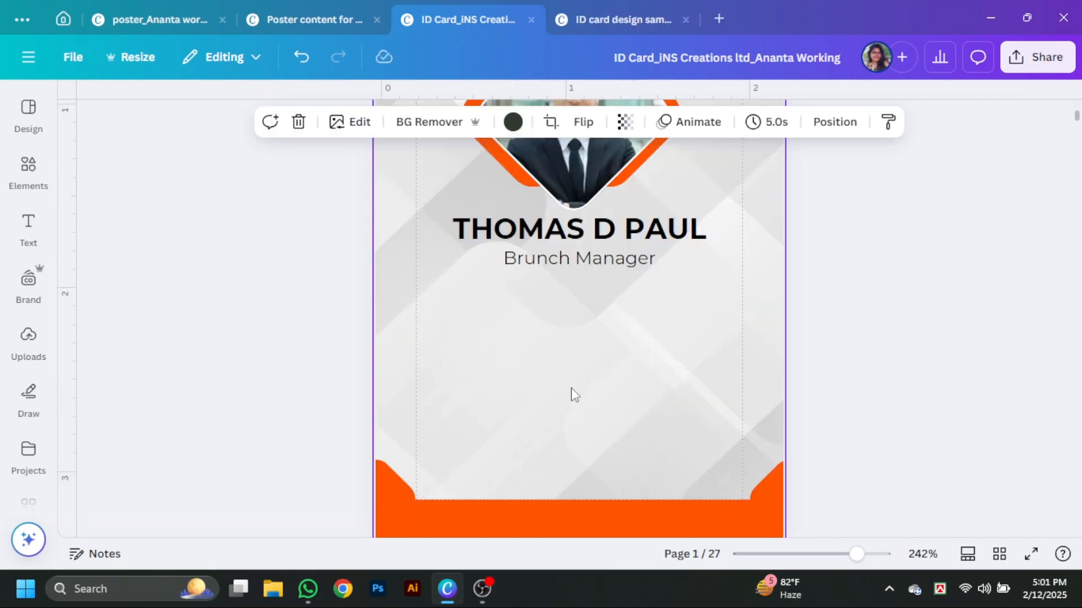
pyautogui.press('super+v')
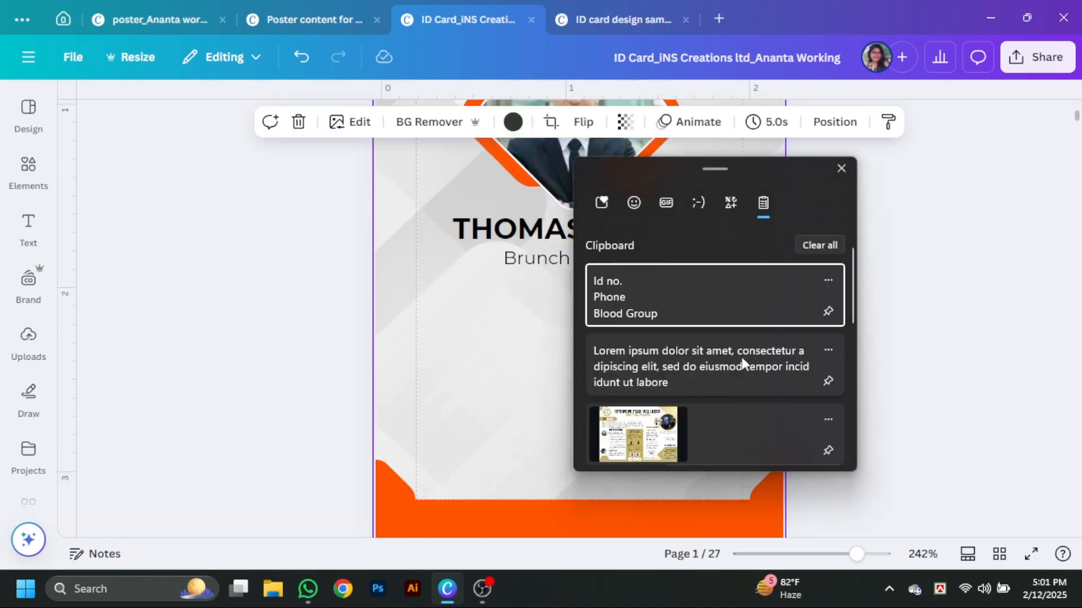
pyautogui.scroll(-2, 735, 365)
pyautogui.scroll(2, 736, 365)
pyautogui.click(712, 316)
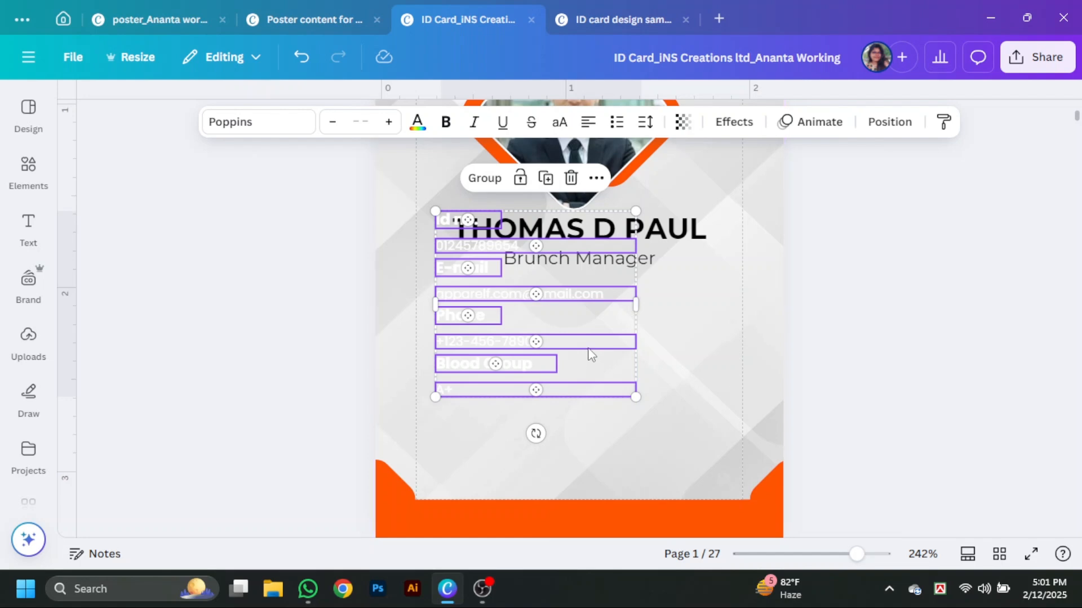
pyautogui.moveTo(589, 353); pyautogui.dragTo(662, 426)
pyautogui.click(418, 122)
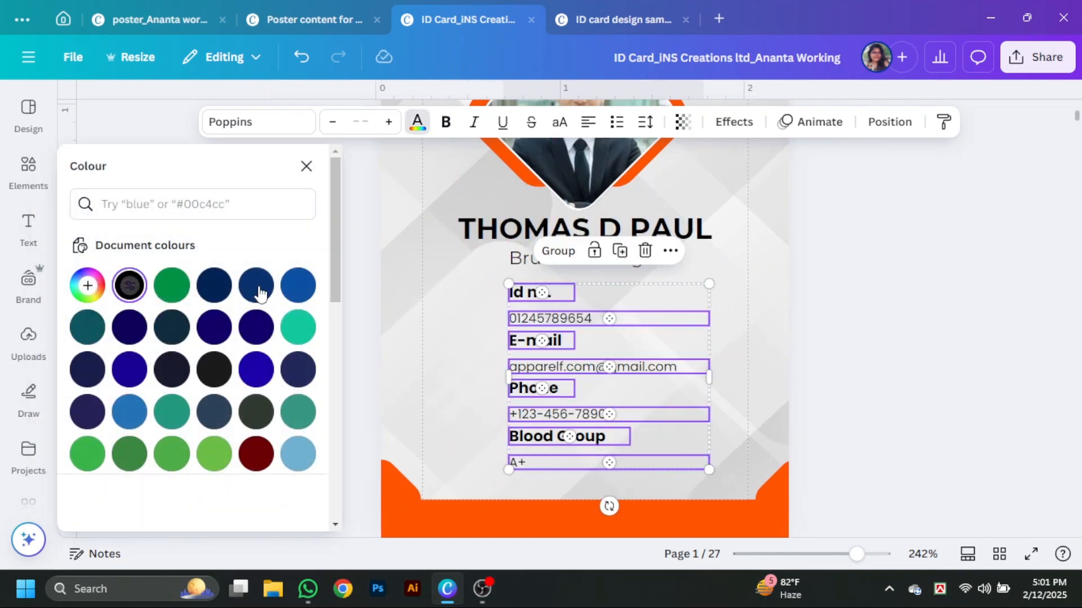
pyautogui.click(729, 326)
# Arrange the ID number and e-mail labels below the job title, each with its value beside it on the same row.
pyautogui.moveTo(532, 292); pyautogui.dragTo(480, 302)
pyautogui.moveTo(552, 320); pyautogui.dragTo(576, 306)
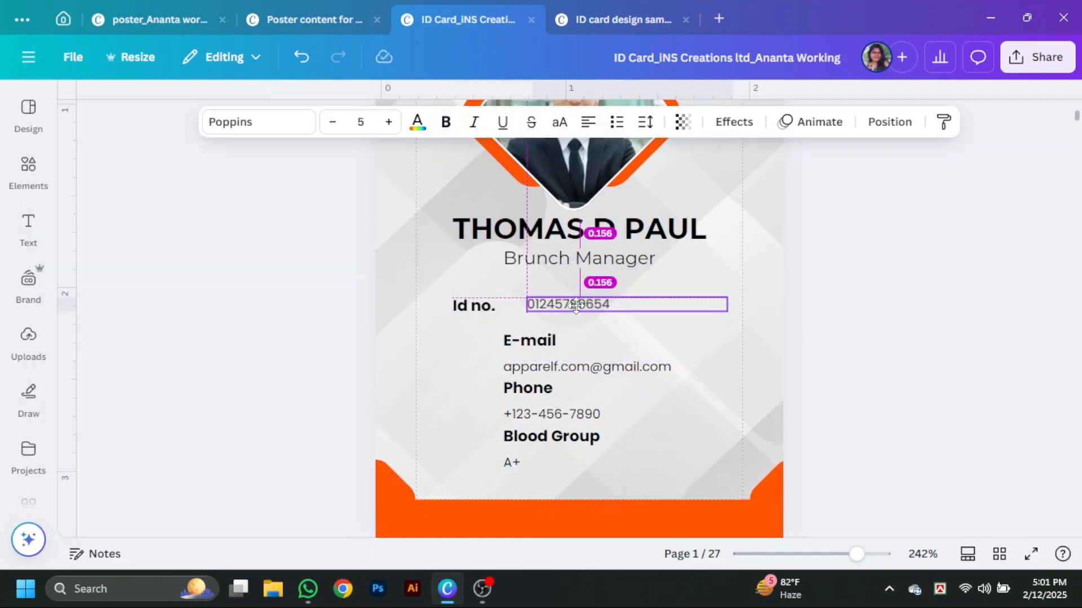
pyautogui.click(524, 340)
pyautogui.moveTo(522, 339); pyautogui.dragTo(456, 335)
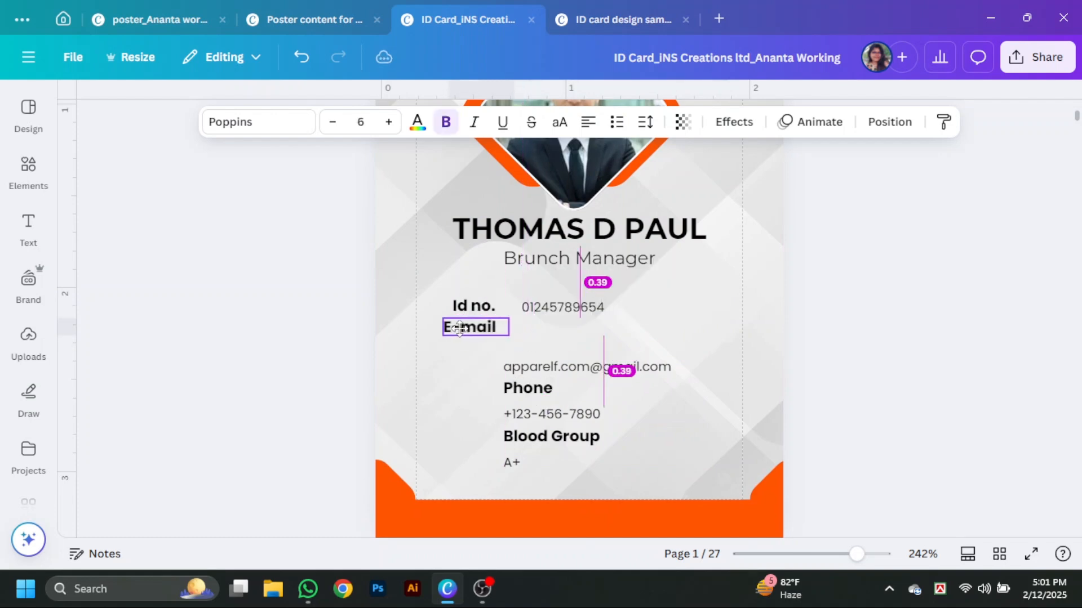
pyautogui.moveTo(545, 372); pyautogui.dragTo(562, 332)
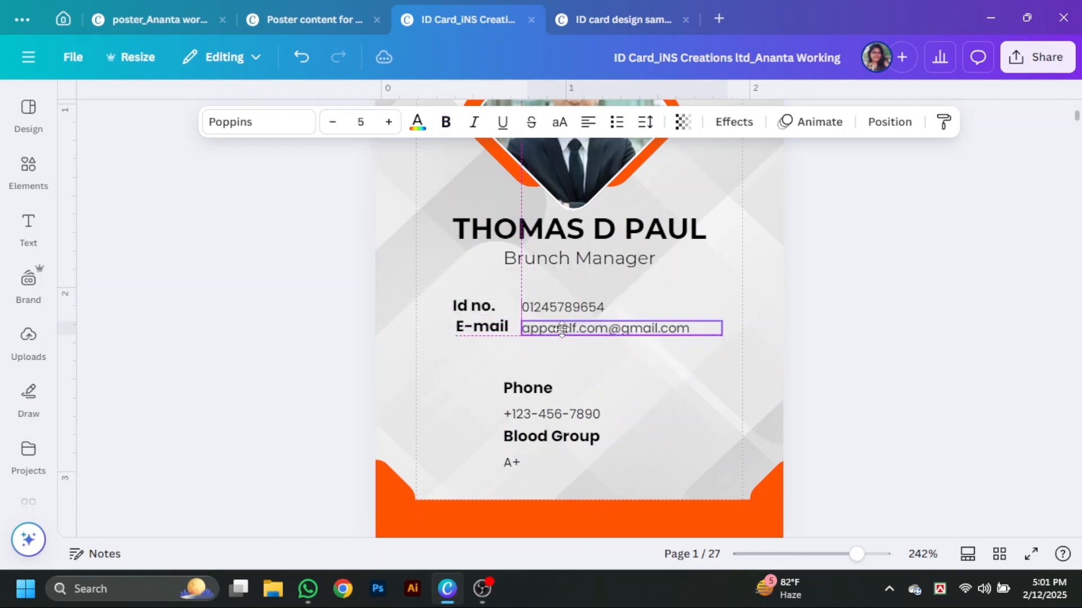
# Move the Phone and Blood Group labels below the E-mail row and place their values beside them.
pyautogui.moveTo(523, 386); pyautogui.dragTo(483, 347)
pyautogui.moveTo(539, 417); pyautogui.dragTo(560, 353)
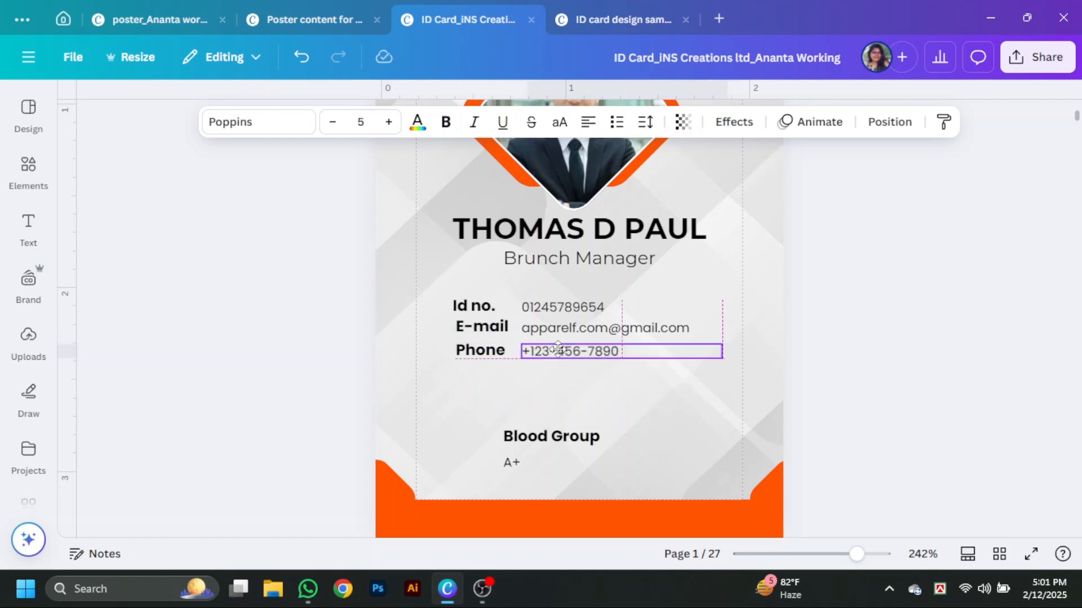
pyautogui.click(570, 435)
pyautogui.moveTo(570, 435); pyautogui.dragTo(521, 374)
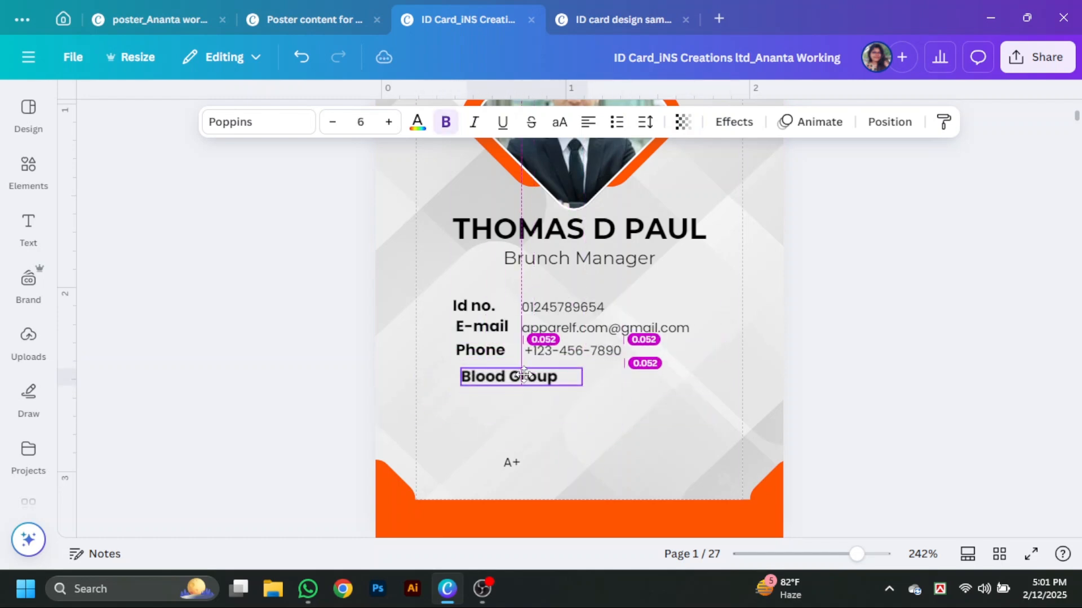
pyautogui.moveTo(512, 464); pyautogui.dragTo(577, 377)
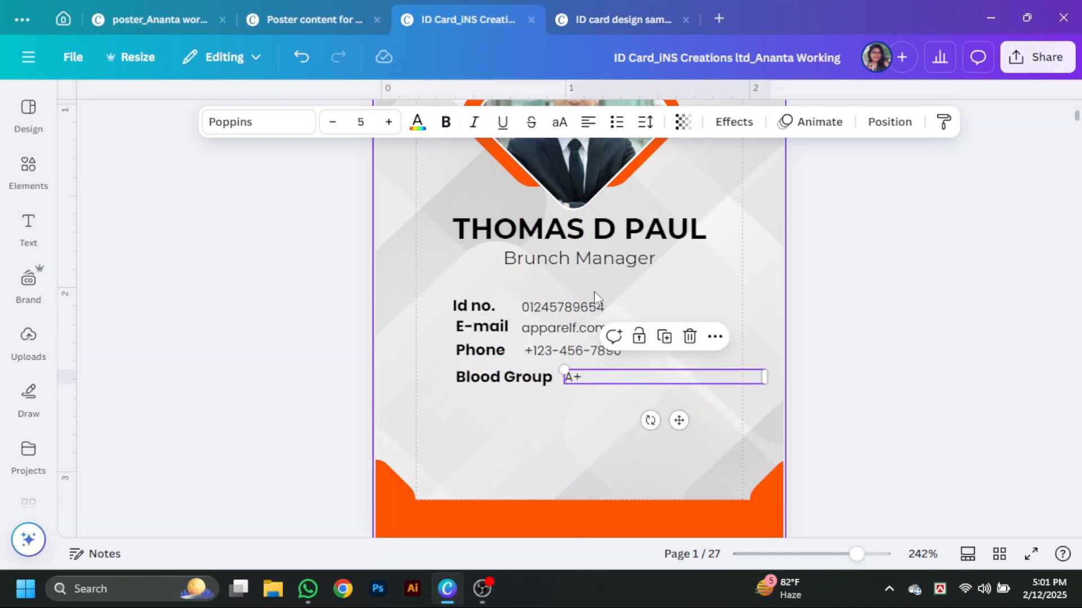
# Left-align the four detail values with each other and shift them clear of the Blood Group label.
pyautogui.moveTo(515, 394); pyautogui.dragTo(834, 248)
pyautogui.click(890, 122)
pyautogui.click(237, 363)
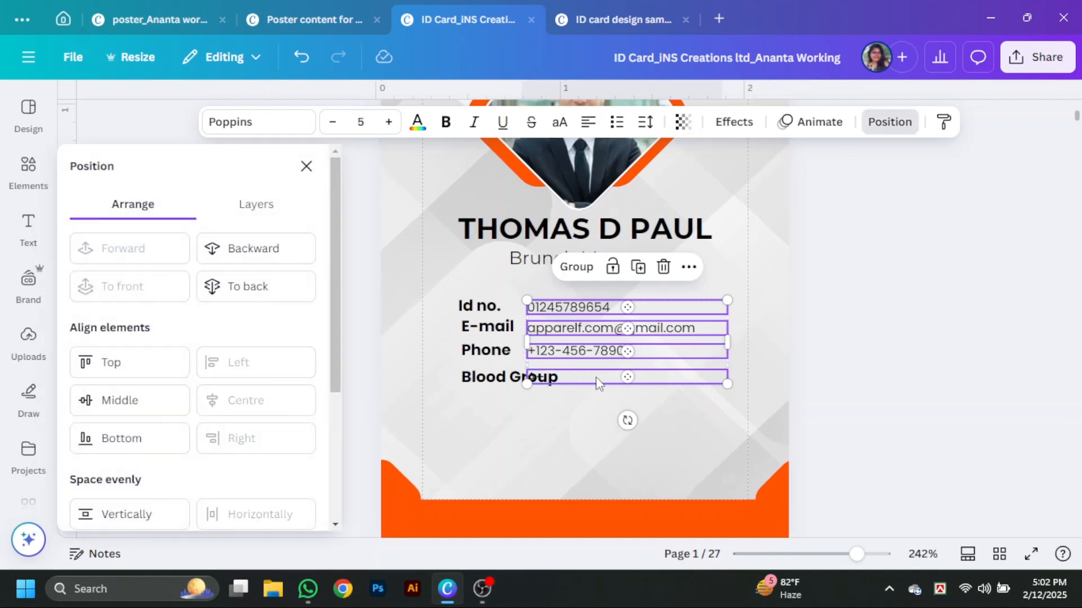
pyautogui.moveTo(723, 346); pyautogui.dragTo(694, 353)
# Left-align the four bold labels, space them evenly vertically and move the column away from the values.
pyautogui.moveTo(450, 295); pyautogui.dragTo(521, 378)
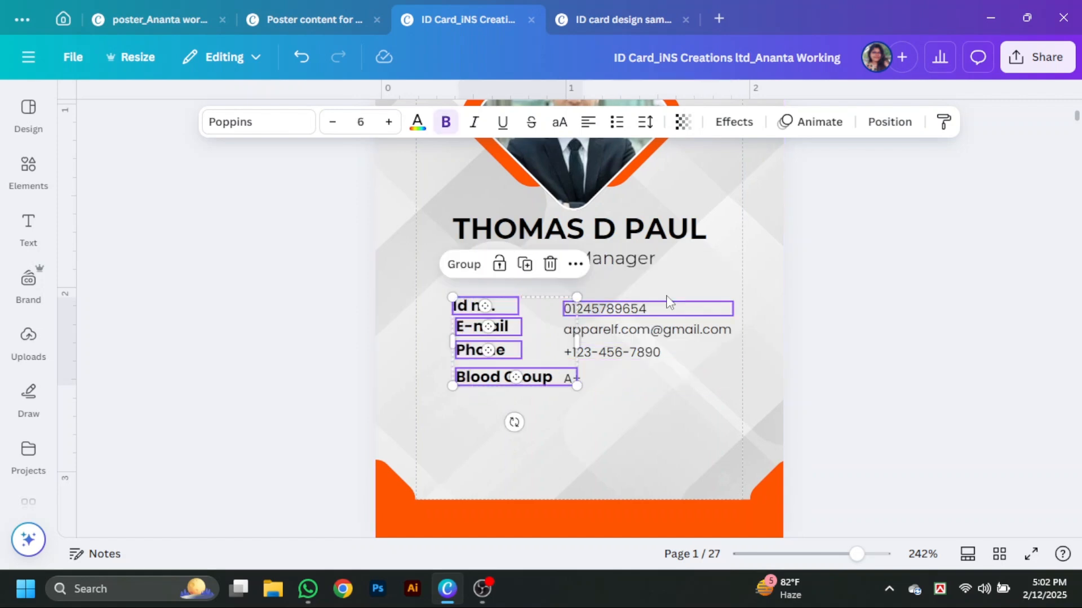
pyautogui.click(281, 372)
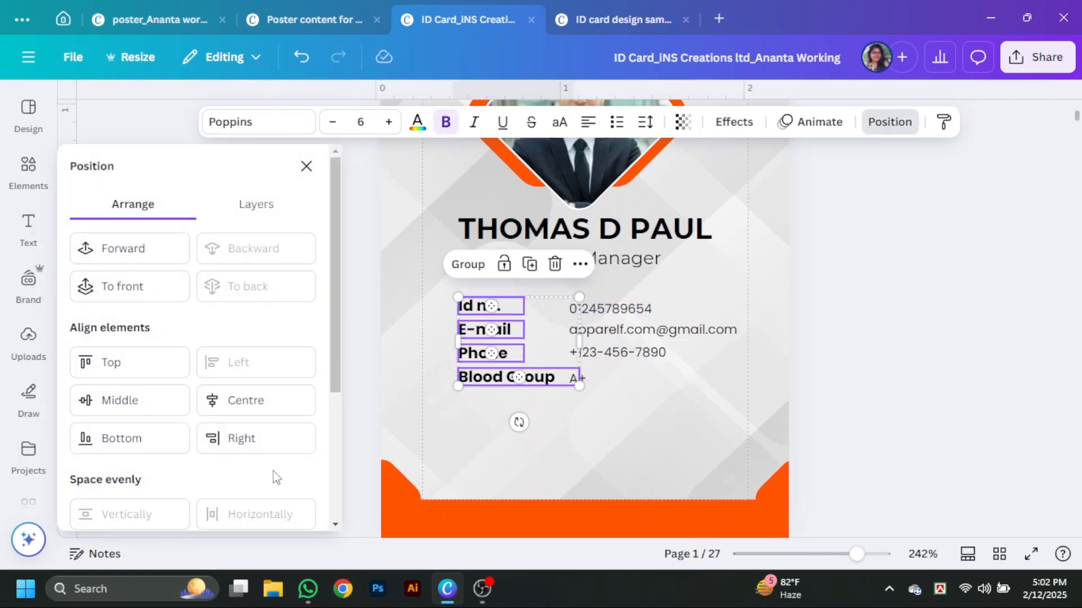
pyautogui.moveTo(546, 375); pyautogui.dragTo(521, 357)
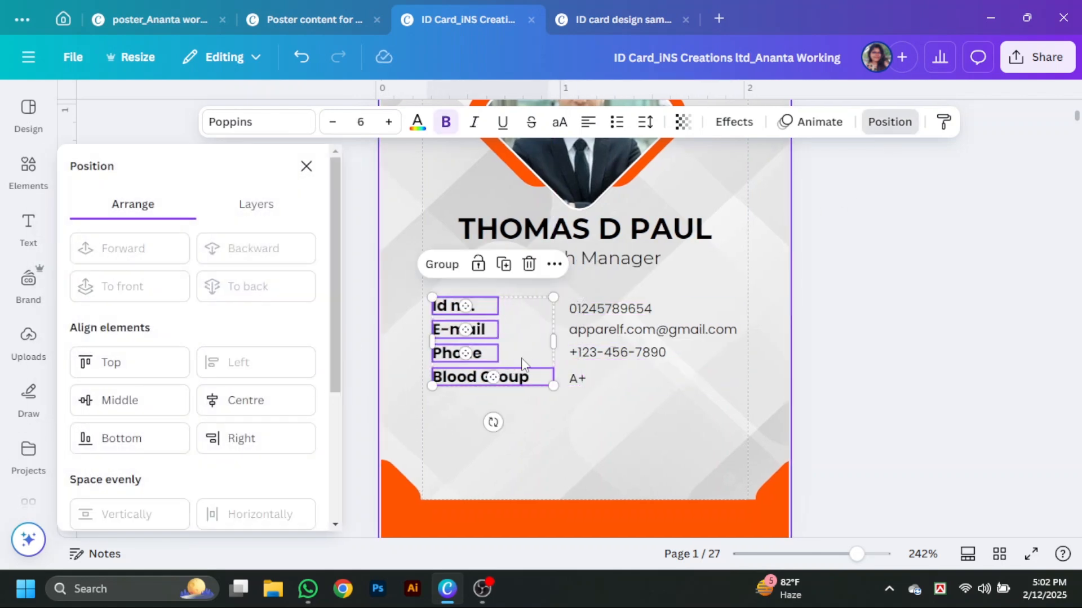
# Shift the values column closer to the labels and nudge both columns slightly down so the details sit balanced on the card.
pyautogui.moveTo(606, 289); pyautogui.dragTo(741, 395)
pyautogui.moveTo(636, 385); pyautogui.dragTo(615, 380)
pyautogui.moveTo(439, 289); pyautogui.dragTo(529, 393)
pyautogui.moveTo(464, 379); pyautogui.dragTo(470, 383)
# Align the Id no. label and its value to a common vertical middle.
pyautogui.click(623, 312)
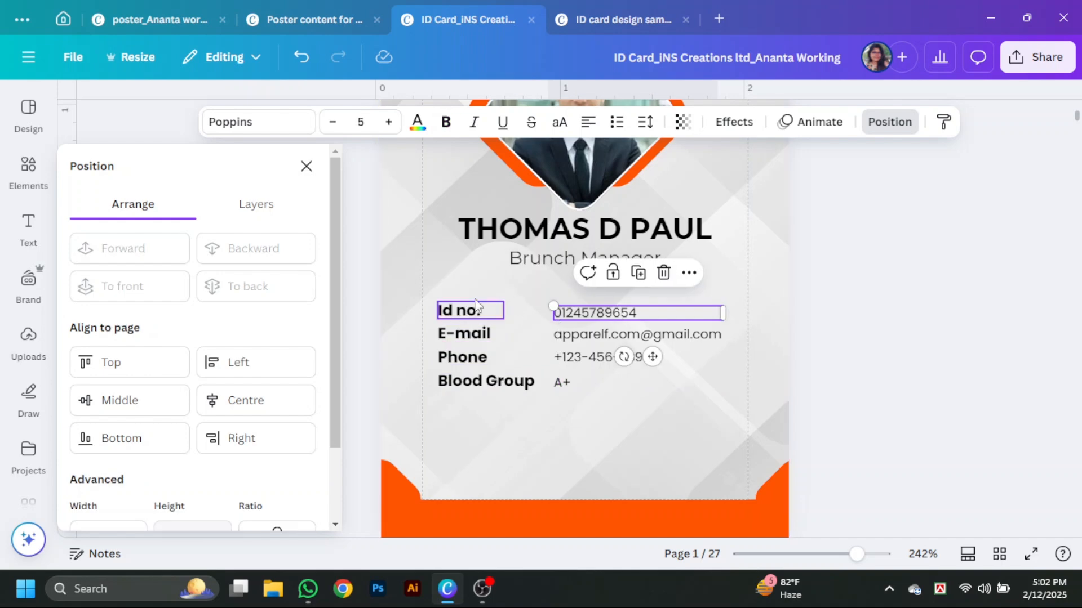
pyautogui.moveTo(534, 322); pyautogui.dragTo(532, 320)
pyautogui.click(144, 403)
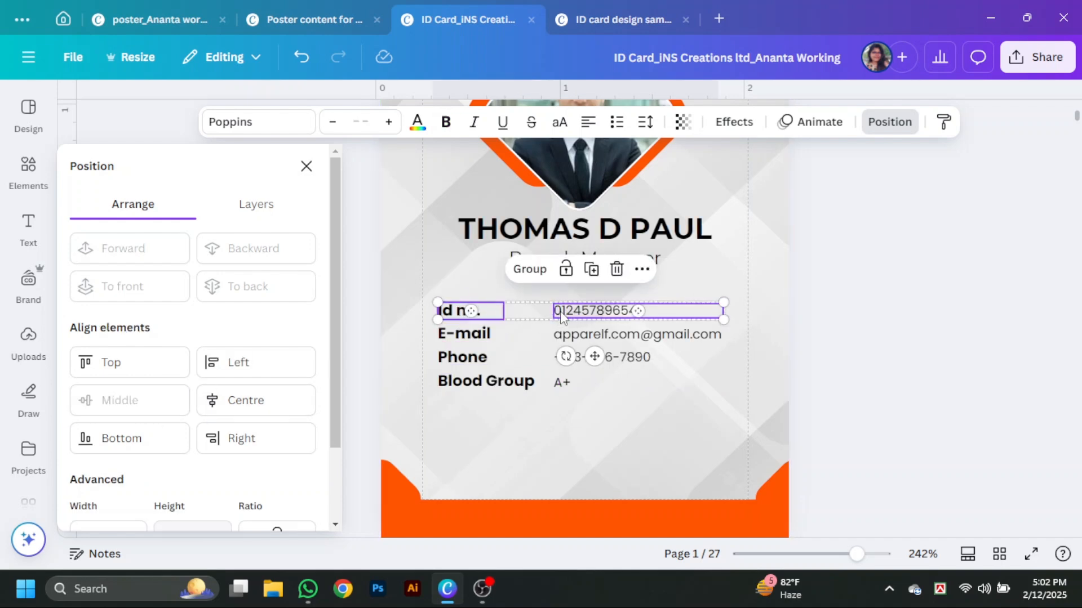
pyautogui.click(812, 312)
pyautogui.click(529, 294)
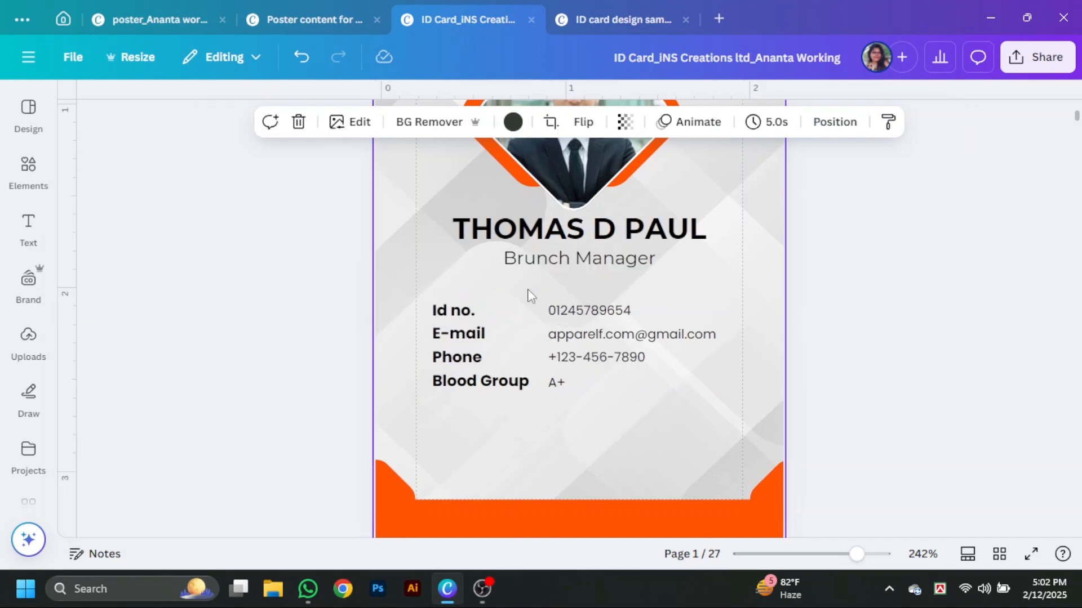
# Add a colon and space in front of the ID number, e-mail, phone and blood group values.
pyautogui.click(562, 313)
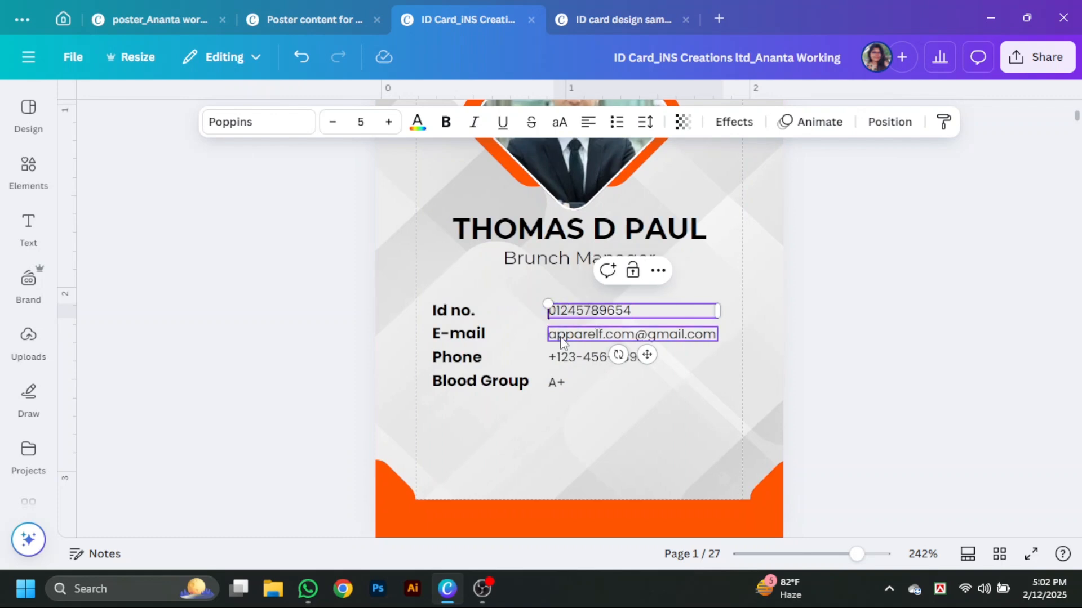
pyautogui.click(559, 337)
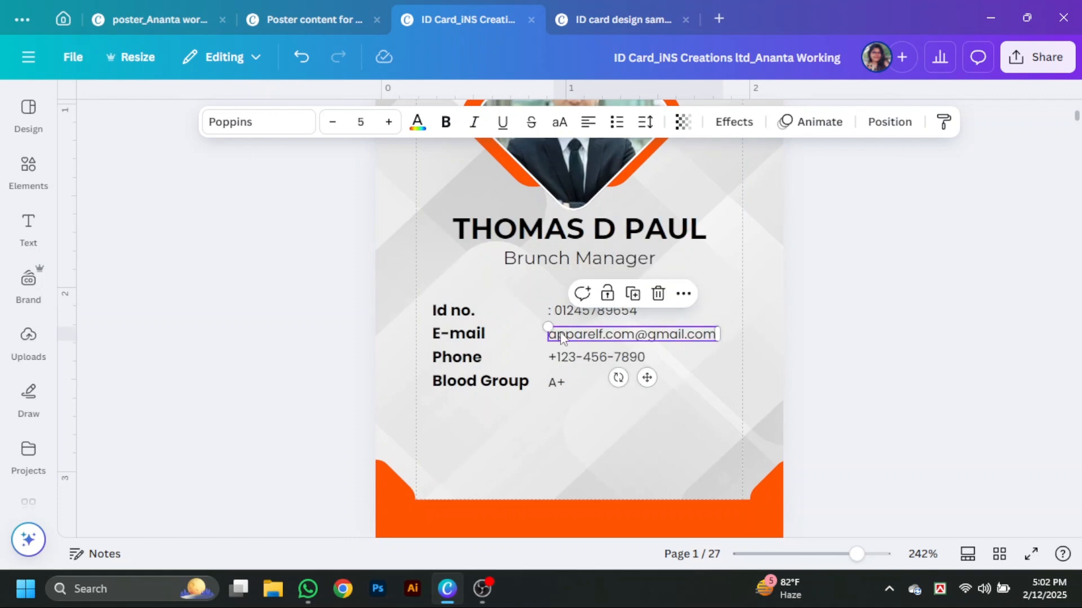
pyautogui.moveTo(717, 334); pyautogui.dragTo(473, 339)
pyautogui.click(550, 359)
pyautogui.write(':')
pyautogui.doubleClick(556, 383)
pyautogui.click(549, 383)
pyautogui.write(':')
# Middle-align the label and value in each of the E-mail, Phone and Blood Group rows.
pyautogui.click(889, 121)
pyautogui.click(145, 417)
pyautogui.moveTo(407, 352); pyautogui.dragTo(592, 369)
pyautogui.moveTo(410, 386); pyautogui.dragTo(591, 396)
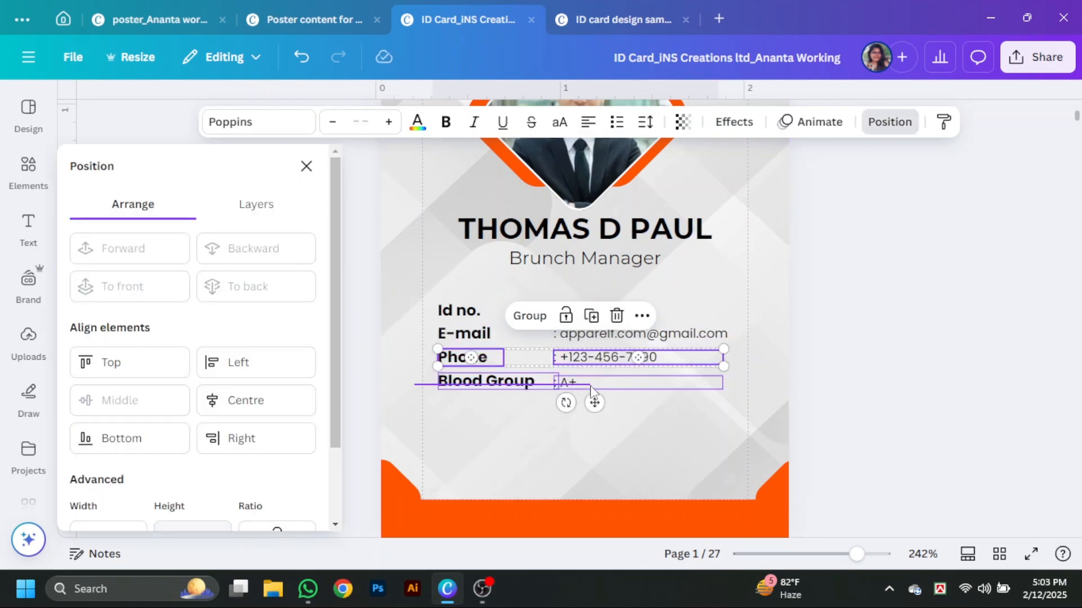
pyautogui.click(927, 430)
# Group all the detail labels and values and move the block slightly lower below the job title.
pyautogui.scroll(-1, 927, 430)
pyautogui.moveTo(405, 333); pyautogui.dragTo(775, 203)
pyautogui.hotkey('ctrl', 'g')
pyautogui.click(888, 121)
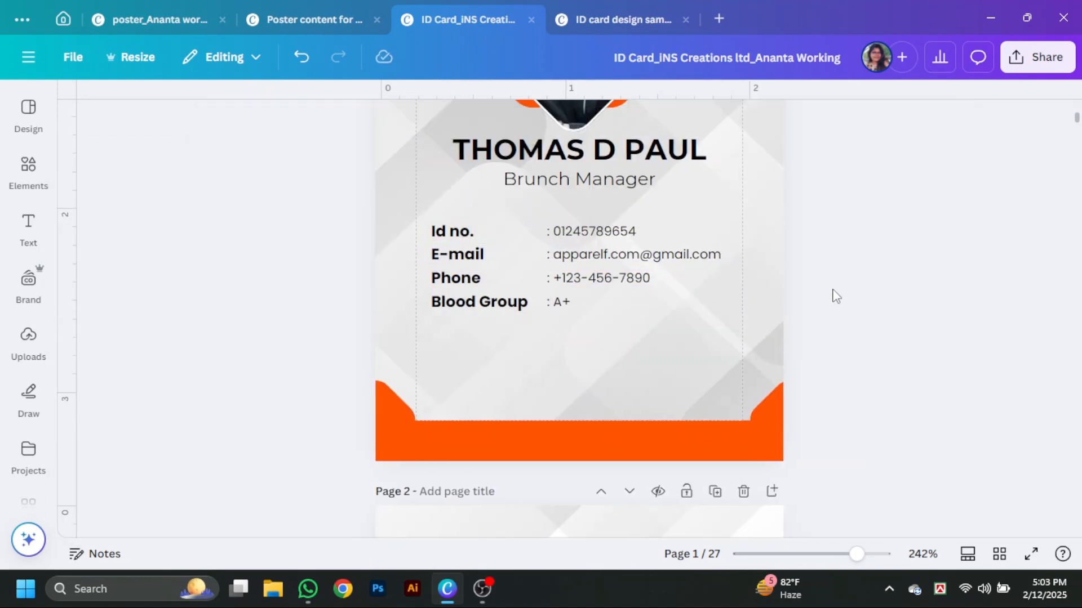
pyautogui.click(676, 299)
pyautogui.moveTo(676, 299); pyautogui.dragTo(679, 317)
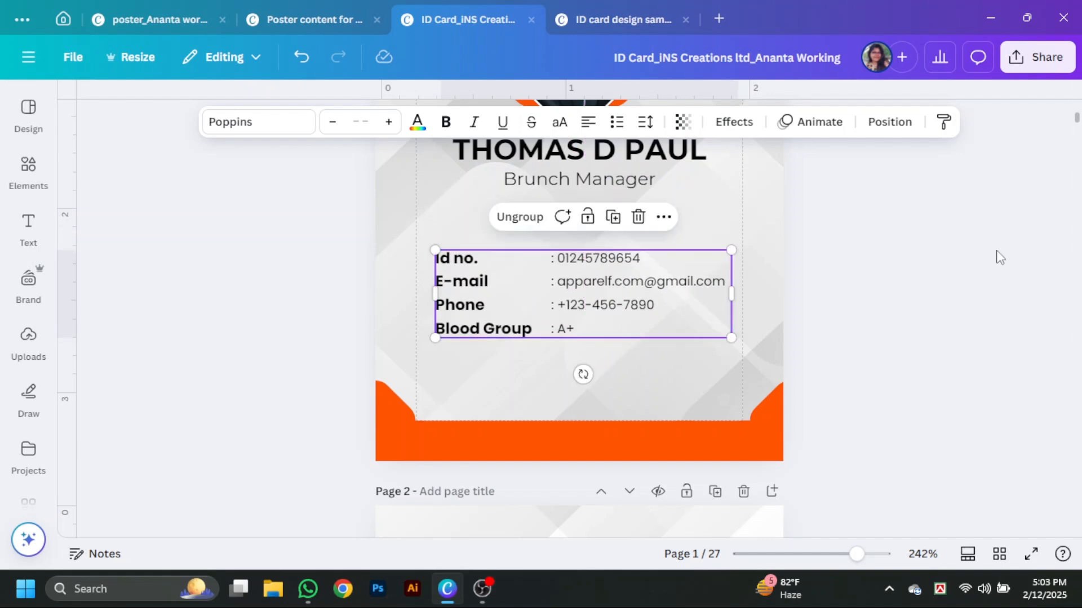
pyautogui.click(1000, 258)
# Replace the e-mail value with a Gmail address based on the Liberty Ltd. company name.
pyautogui.doubleClick(614, 281)
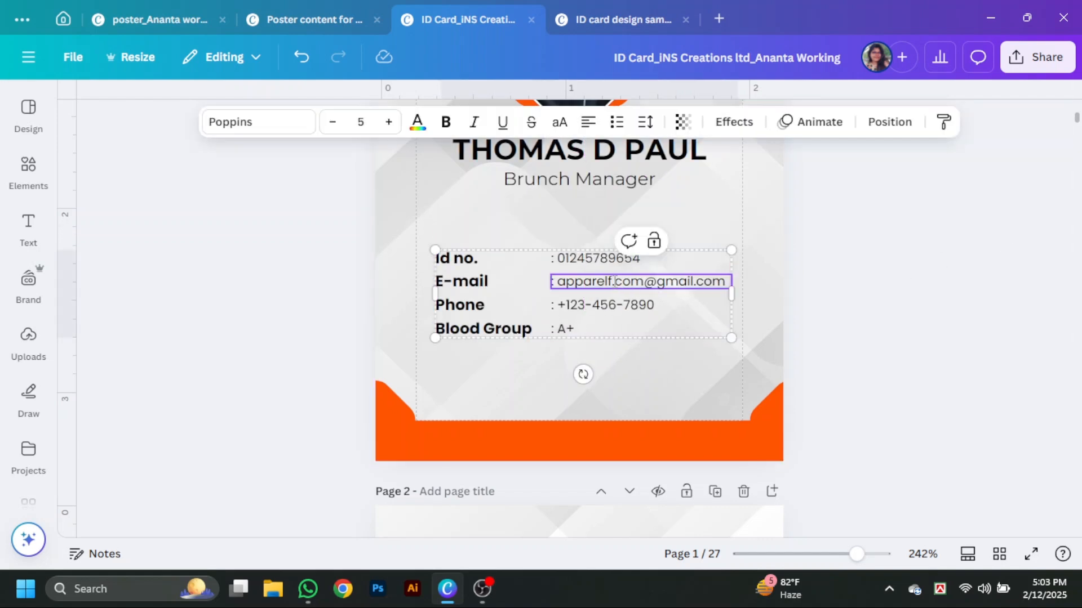
pyautogui.scroll(5, 560, 282)
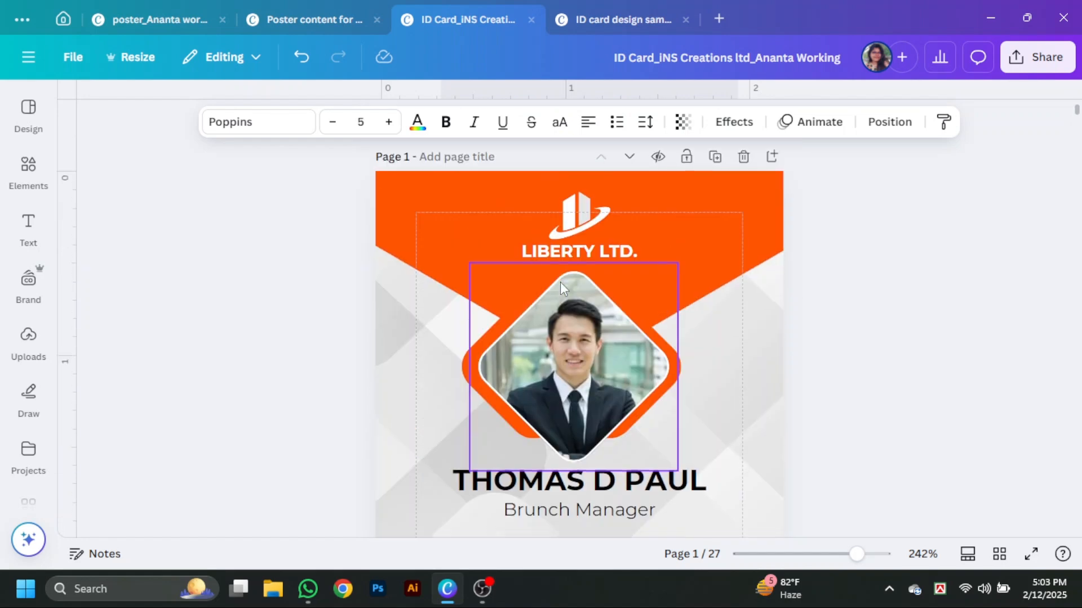
pyautogui.scroll(-5, 560, 281)
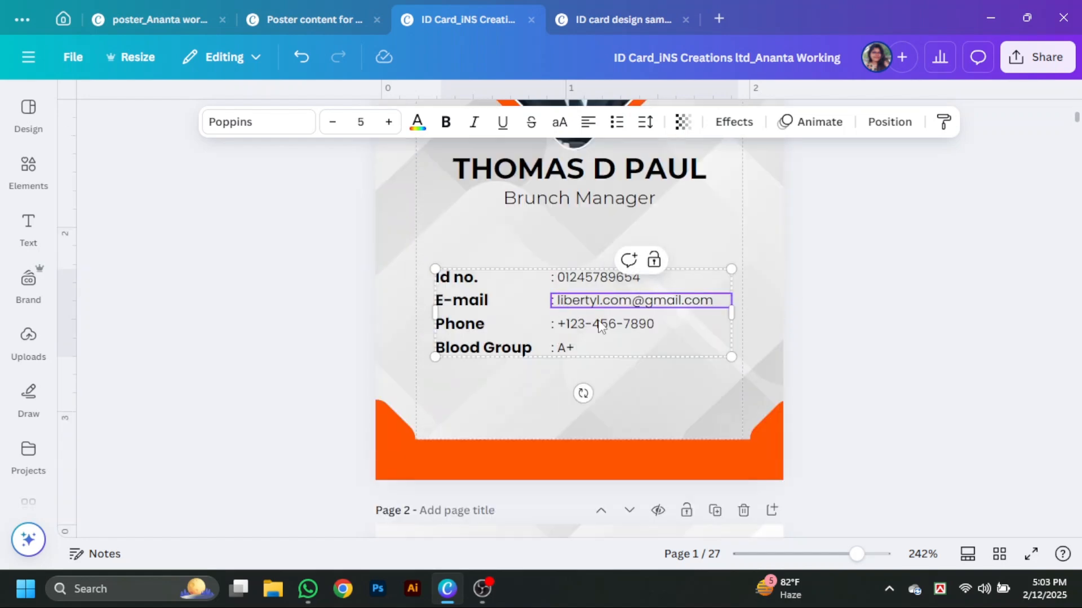
pyautogui.click(901, 327)
pyautogui.doubleClick(642, 304)
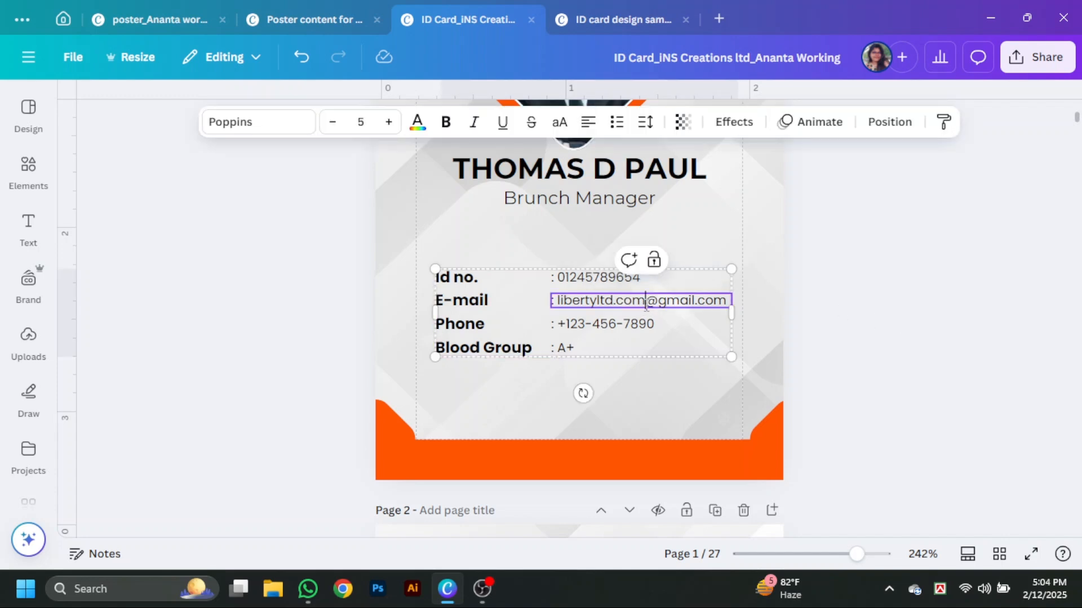
pyautogui.click(942, 385)
# Place a copy of the bold name text near the top of page 2 and reword it as "TERMS & CONDITION".
pyautogui.scroll(-15, 816, 309)
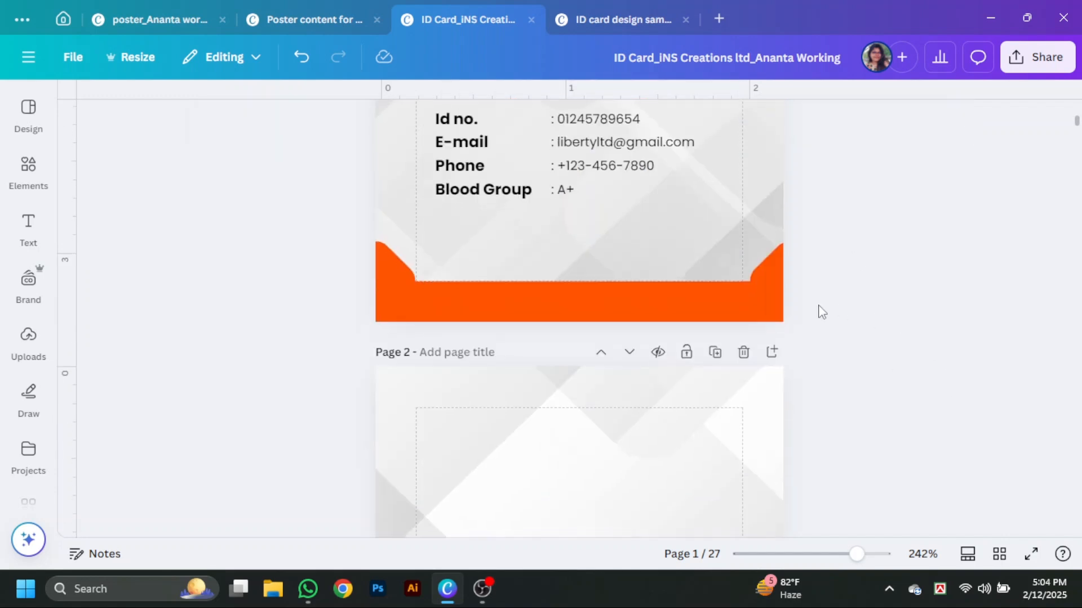
pyautogui.scroll(-8, 662, 318)
pyautogui.moveTo(670, 251)
pyautogui.mouseDown()
pyautogui.moveTo(661, 318)
pyautogui.moveTo(679, 203)
pyautogui.moveTo(657, 245)
pyautogui.mouseUp()
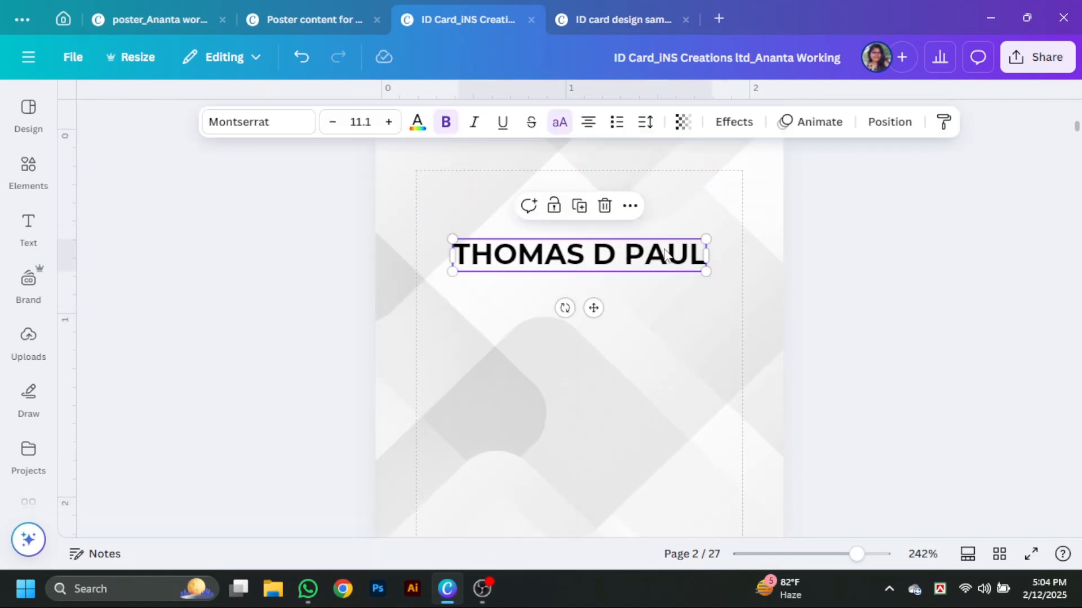
pyautogui.click(665, 252)
pyautogui.write('TER')
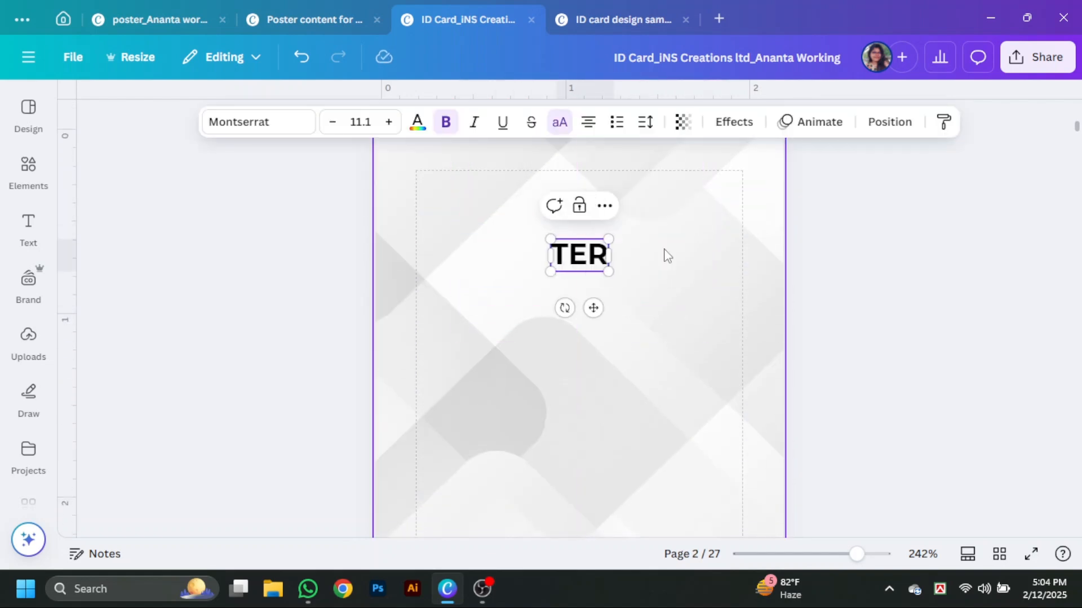
pyautogui.write('MS & CON')
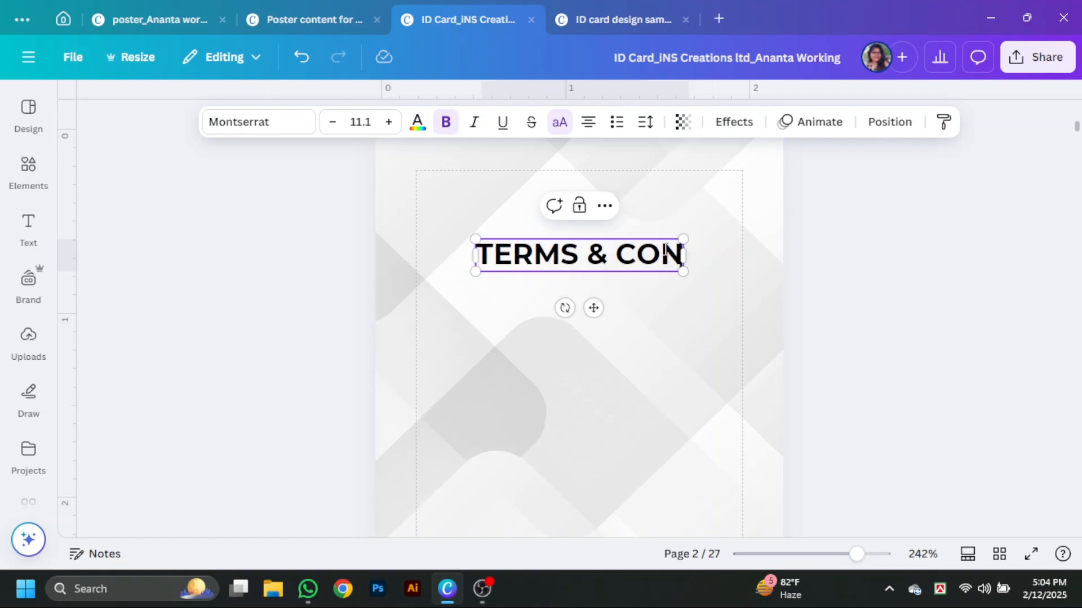
pyautogui.write('DITION')
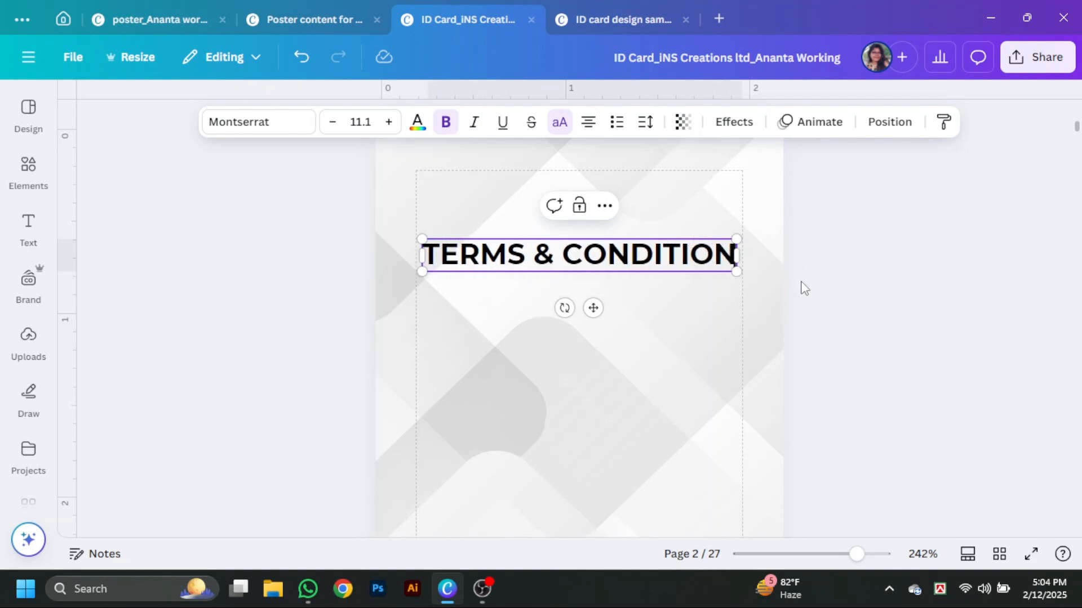
# Set the TERMS & CONDITION heading's font size to 10.
pyautogui.click(360, 121)
pyautogui.click(338, 225)
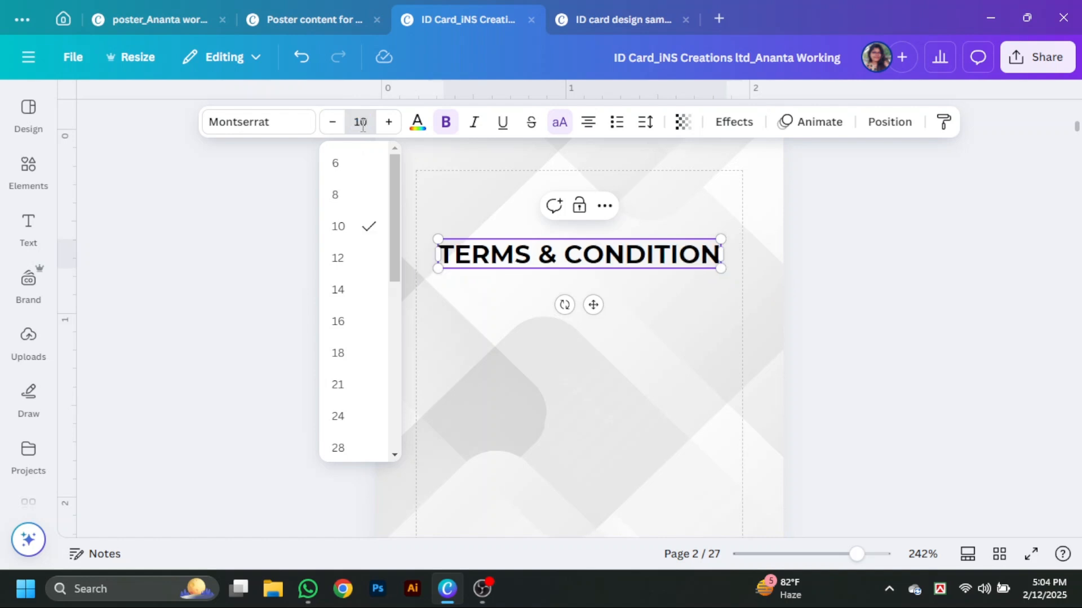
pyautogui.click(908, 340)
# Search the elements for "line", insert a straight line and stretch it beneath the TERMS & CONDITION heading.
pyautogui.click(580, 253)
pyautogui.click(28, 169)
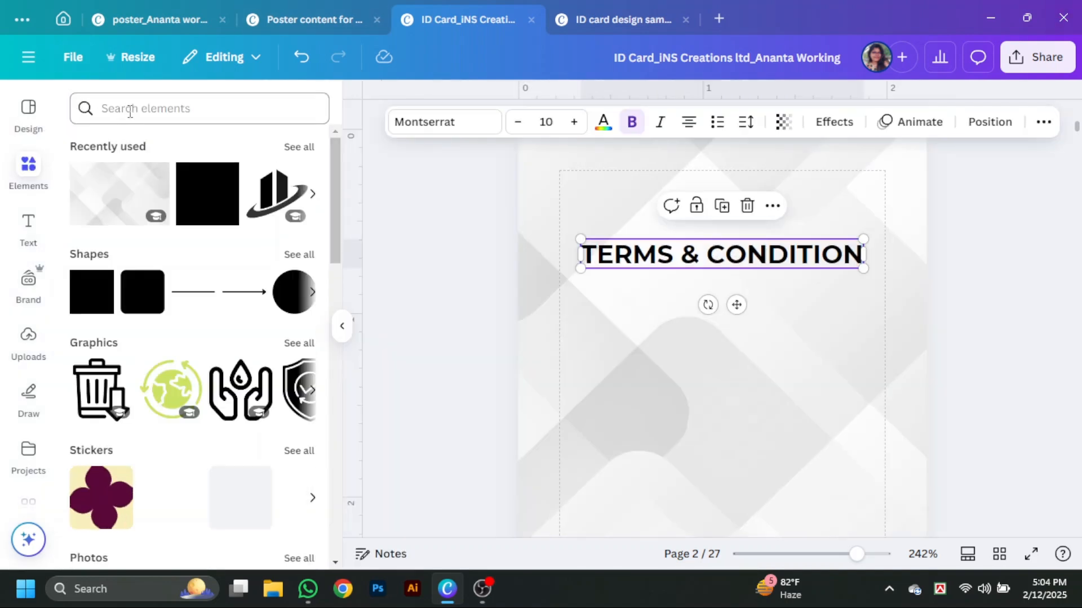
pyautogui.click(129, 108)
pyautogui.write('line')
pyautogui.press('Return')
pyautogui.click(130, 113)
pyautogui.click(127, 186)
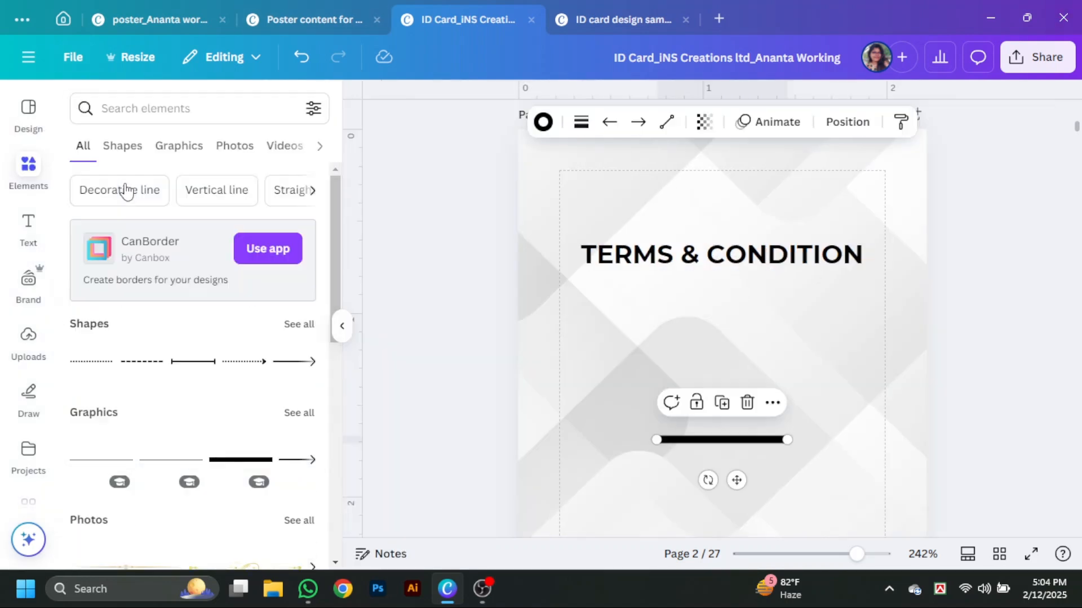
pyautogui.click(769, 425)
pyautogui.click(727, 438)
pyautogui.moveTo(727, 439); pyautogui.dragTo(652, 283)
pyautogui.moveTo(717, 271); pyautogui.dragTo(881, 280)
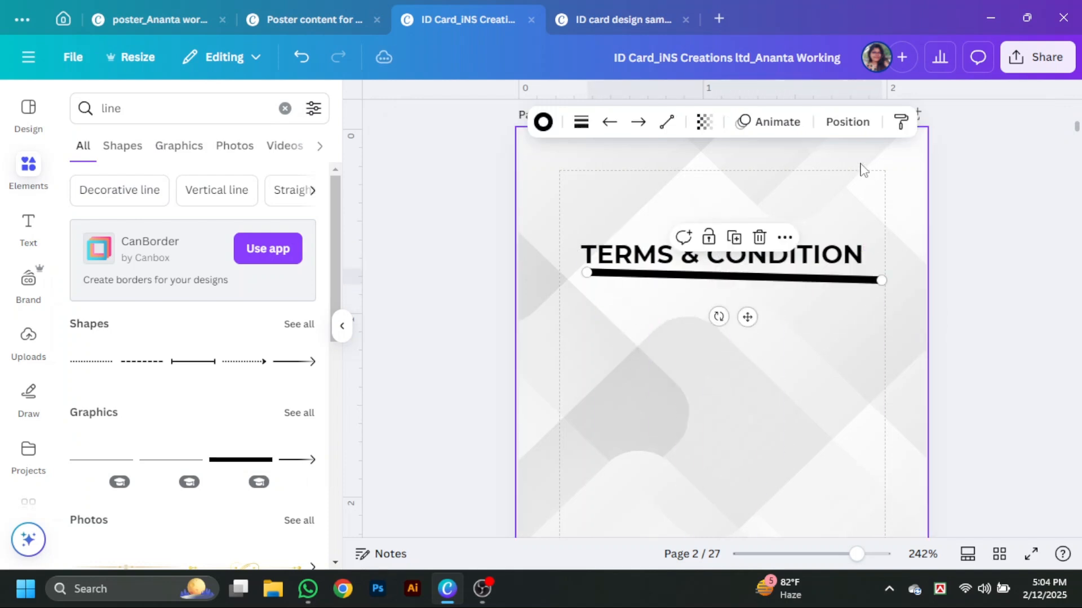
# Set the line's rotation to 0° and its line weight to 1.
pyautogui.click(847, 121)
pyautogui.click(285, 535)
pyautogui.write('0')
pyautogui.press('Return')
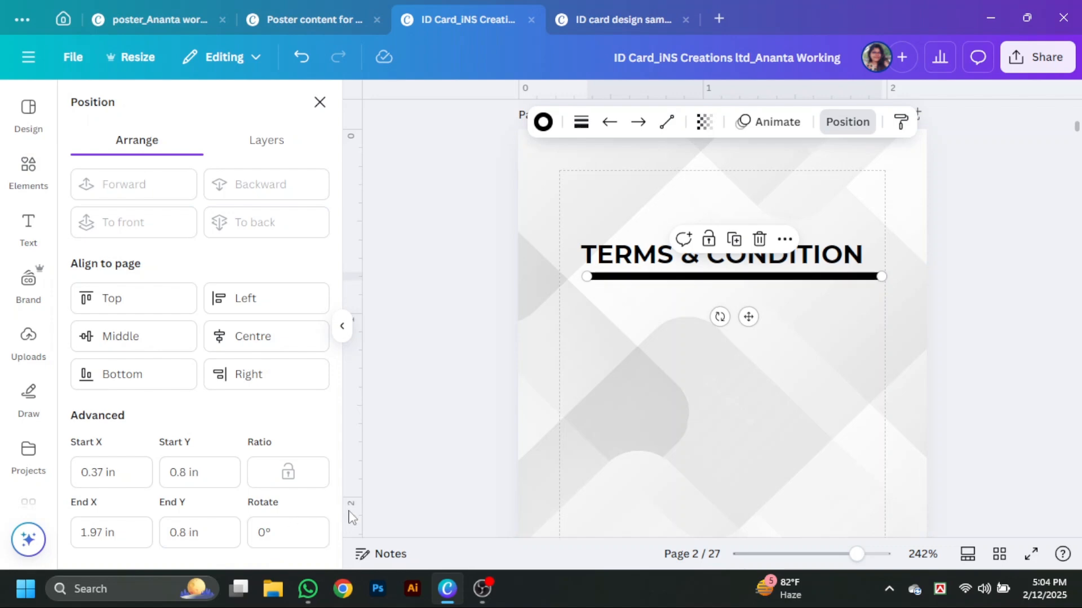
pyautogui.click(593, 126)
pyautogui.click(679, 263)
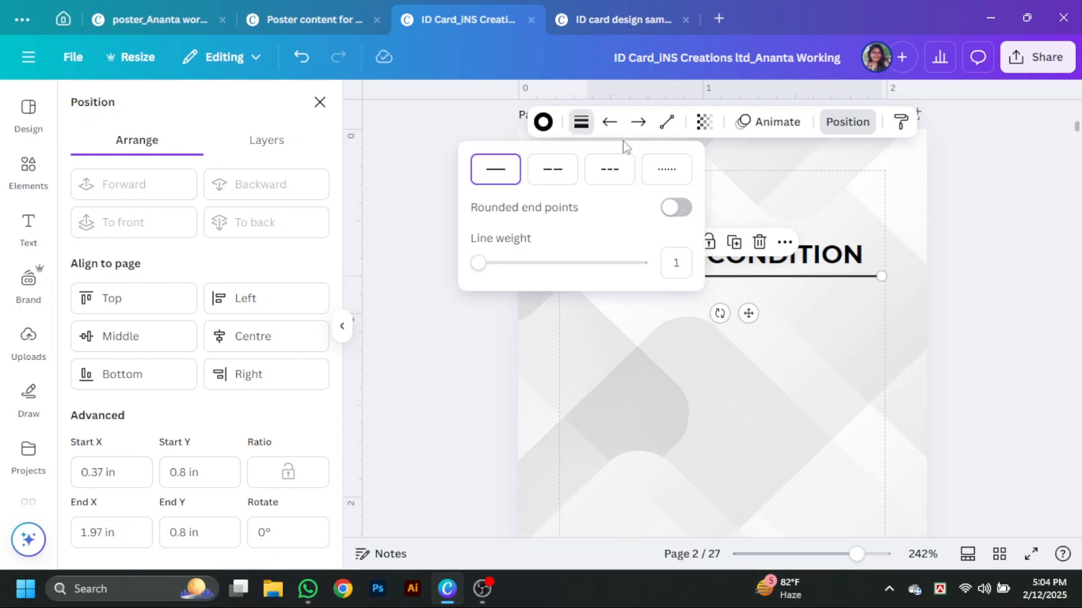
# Colour the line under the heading orange.
pyautogui.click(544, 121)
pyautogui.scroll(-1, 162, 415)
pyautogui.click(214, 393)
# Centre the TERMS & CONDITION heading and its orange underline horizontally on page 2 and move them slightly up together.
pyautogui.doubleClick(897, 307)
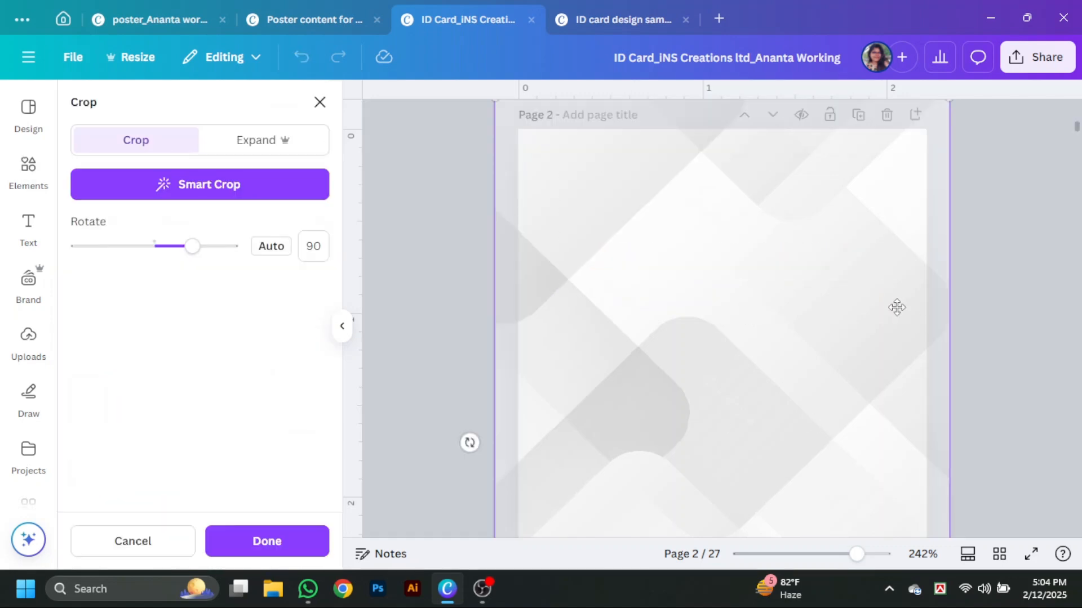
pyautogui.click(1002, 303)
pyautogui.click(773, 254)
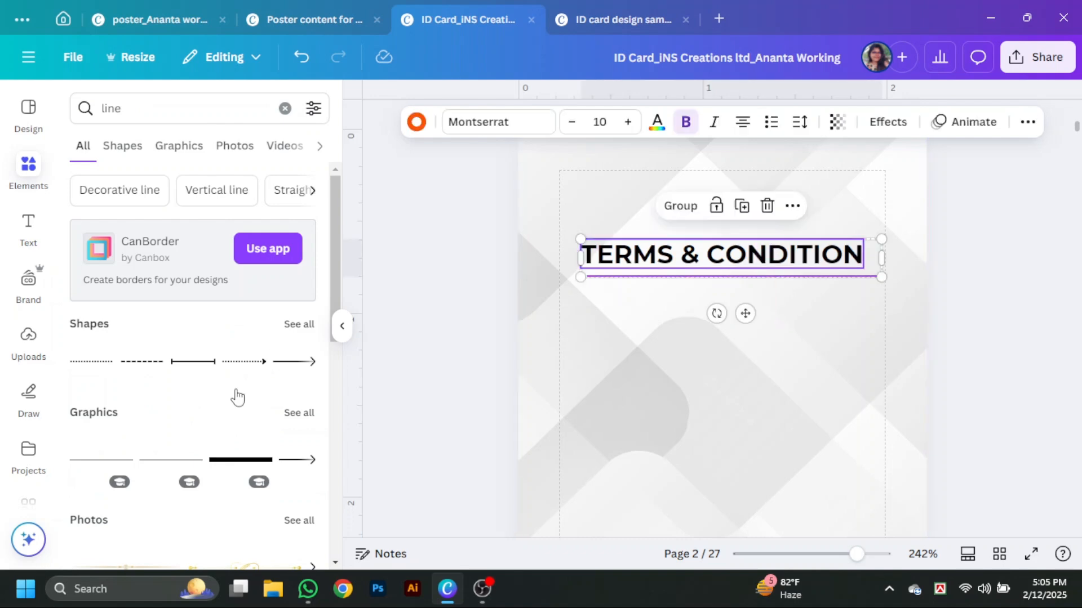
pyautogui.click(1021, 134)
pyautogui.click(976, 156)
pyautogui.click(252, 343)
pyautogui.moveTo(799, 266); pyautogui.dragTo(789, 238)
pyautogui.click(988, 326)
# Paste the Lorem ipsum terms text and arrange it as three evenly stacked paragraphs below the heading on page 2.
pyautogui.doubleClick(777, 387)
pyautogui.press('super+v')
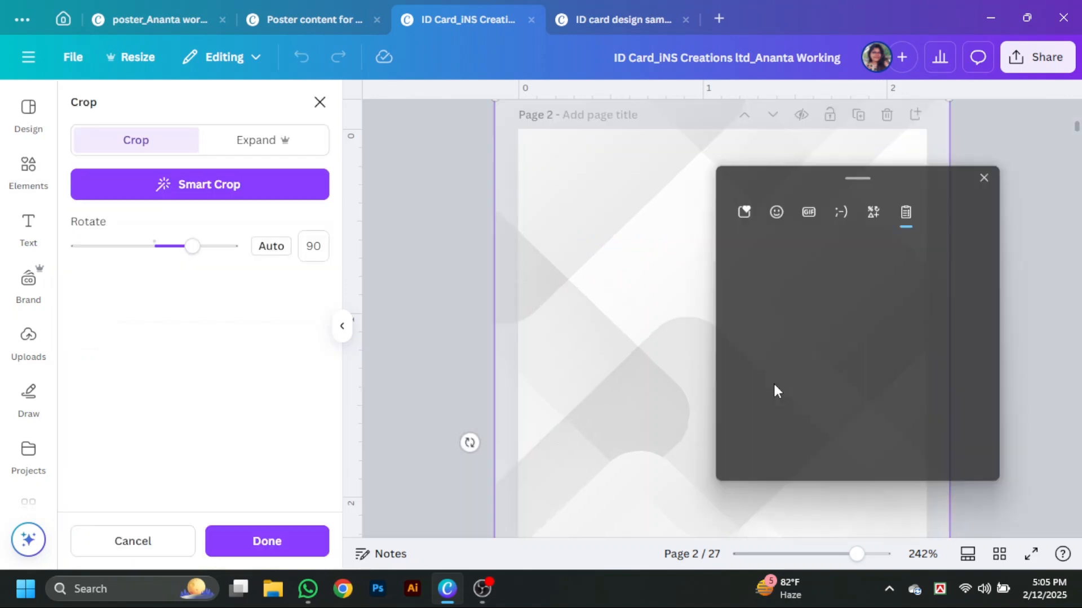
pyautogui.click(782, 369)
pyautogui.click(341, 326)
pyautogui.moveTo(563, 439); pyautogui.dragTo(574, 350)
# Search the elements for "bullet point" and insert the red diamond graphic with an arrowhead.
pyautogui.moveTo(28, 172)
pyautogui.moveTo(124, 108); pyautogui.dragTo(94, 105)
pyautogui.press('BackSpace')
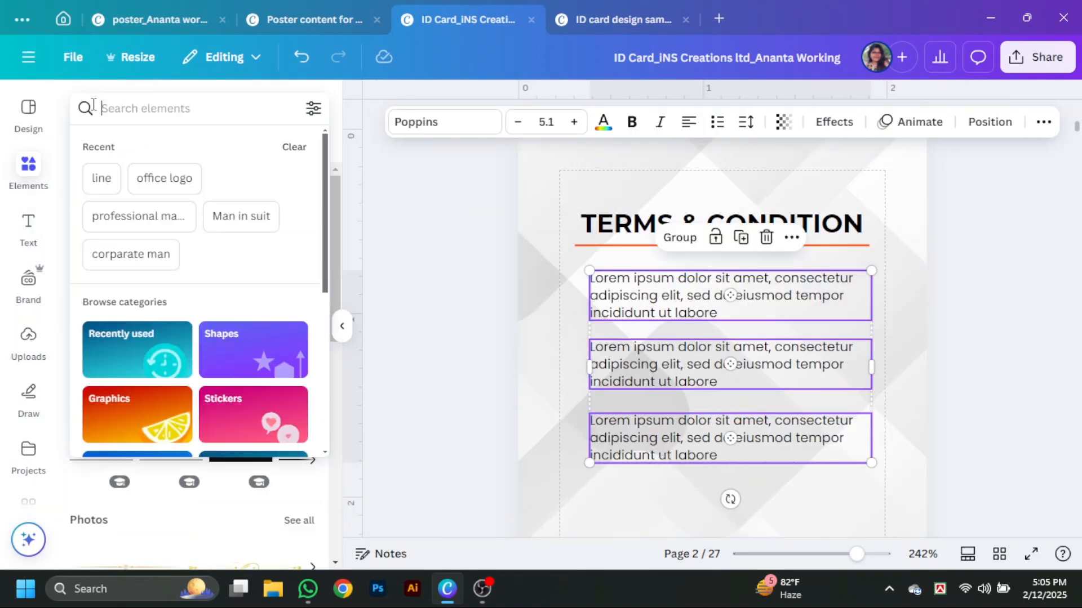
pyautogui.write('bullet')
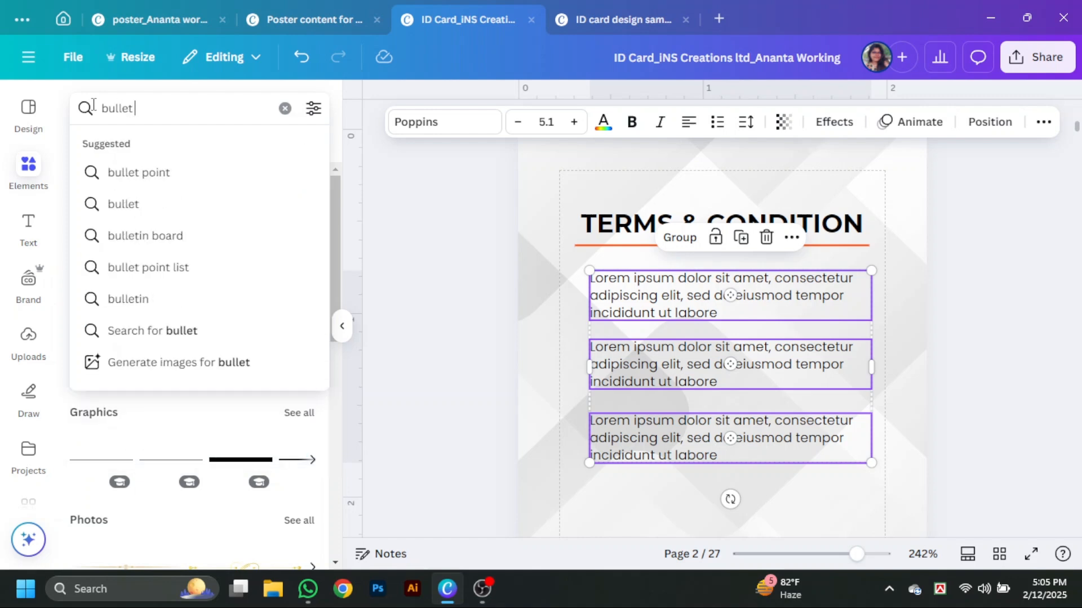
pyautogui.click(184, 171)
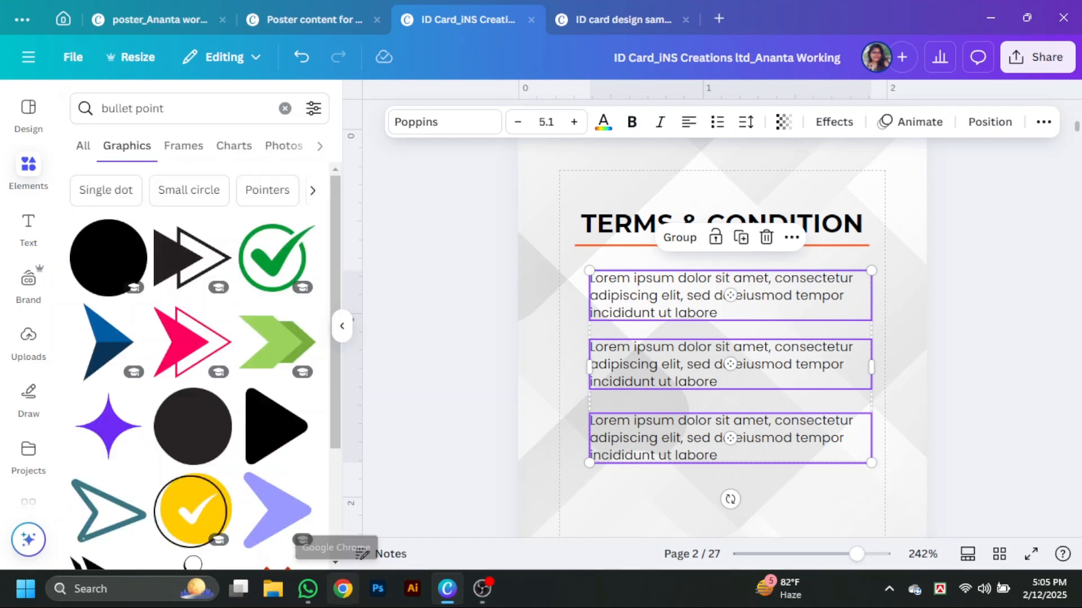
pyautogui.scroll(-4, 204, 557)
pyautogui.click(271, 362)
pyautogui.click(342, 326)
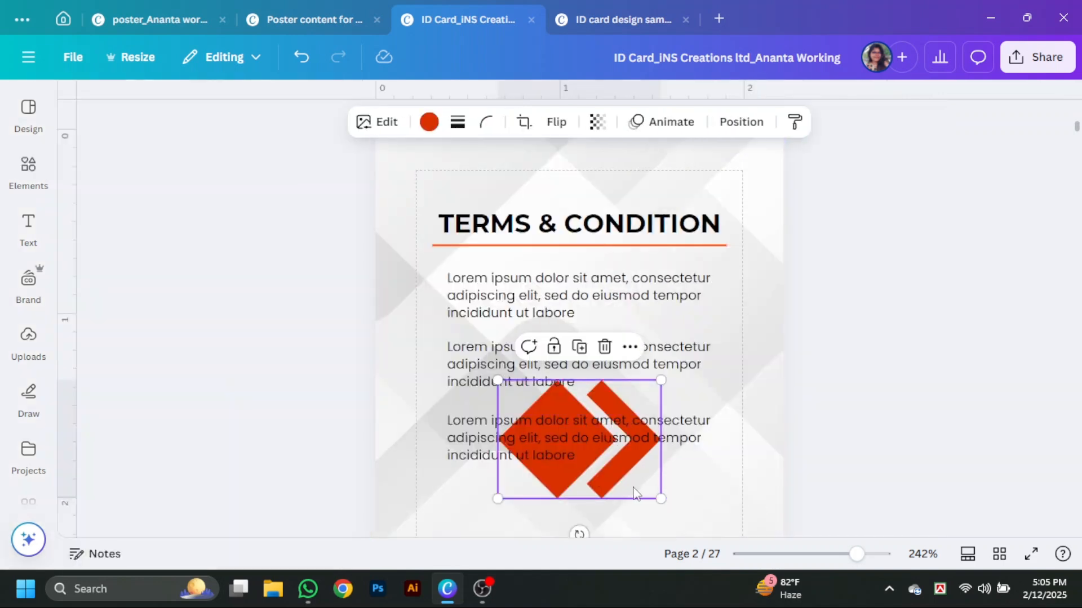
# Shrink the red diamond arrow to bullet size and place one copy in front of each of the three terms paragraphs.
pyautogui.moveTo(654, 498); pyautogui.dragTo(420, 304)
pyautogui.moveTo(424, 349); pyautogui.dragTo(423, 350)
pyautogui.moveTo(424, 349); pyautogui.dragTo(425, 421)
pyautogui.scroll(-5, 828, 416)
pyautogui.click(828, 415)
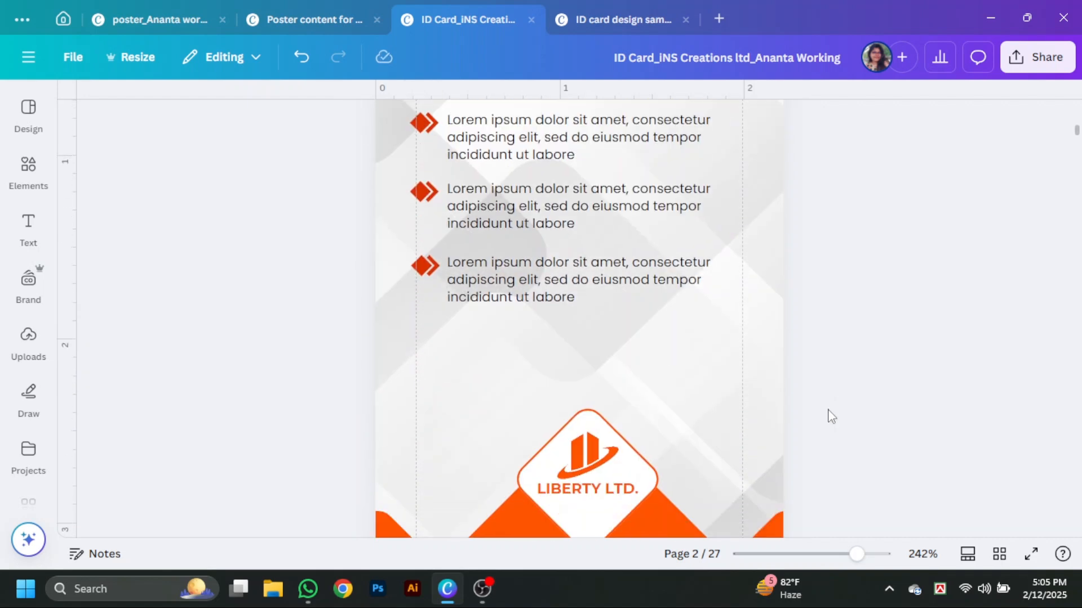
# Search the elements for "hexagonal shape" and insert the yellow cluster of outlined and solid hexagons on page 2.
pyautogui.scroll(5, 828, 415)
pyautogui.click(30, 175)
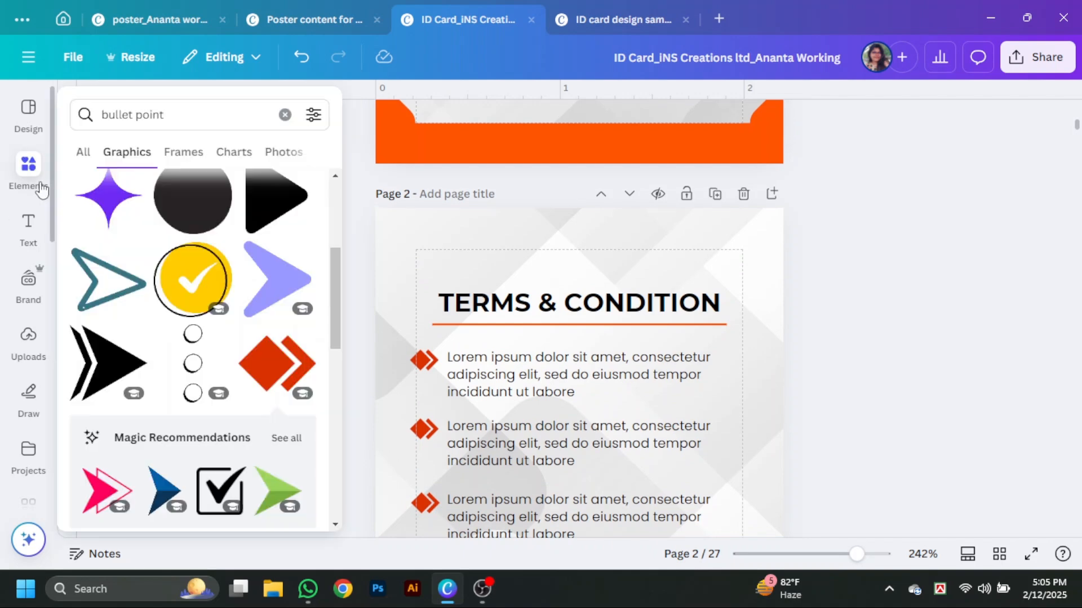
pyautogui.write('hexag')
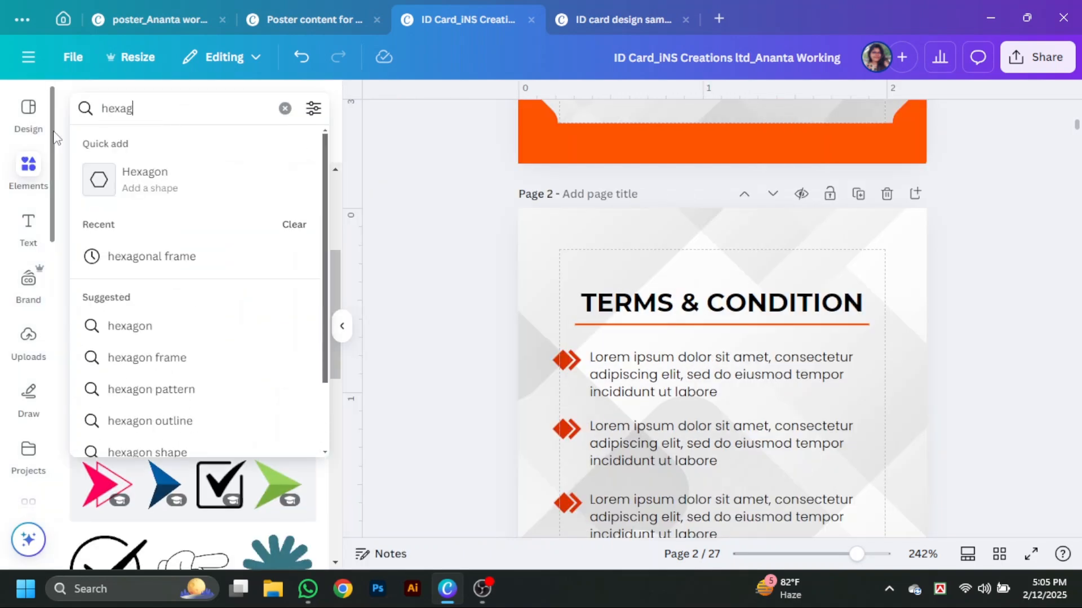
pyautogui.write('onal shape')
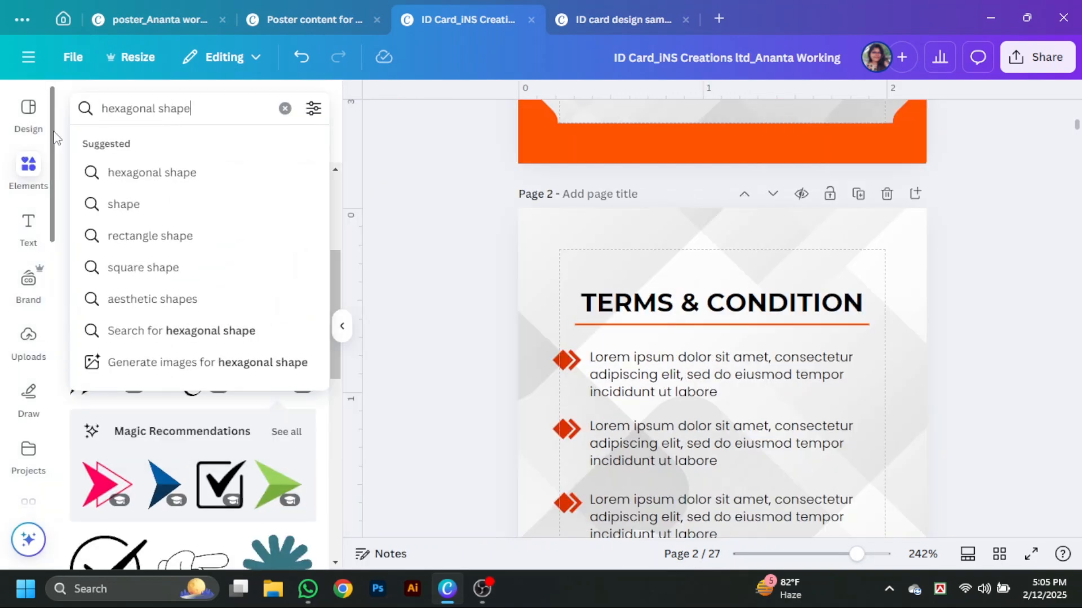
pyautogui.press('Return')
pyautogui.scroll(-4, 259, 433)
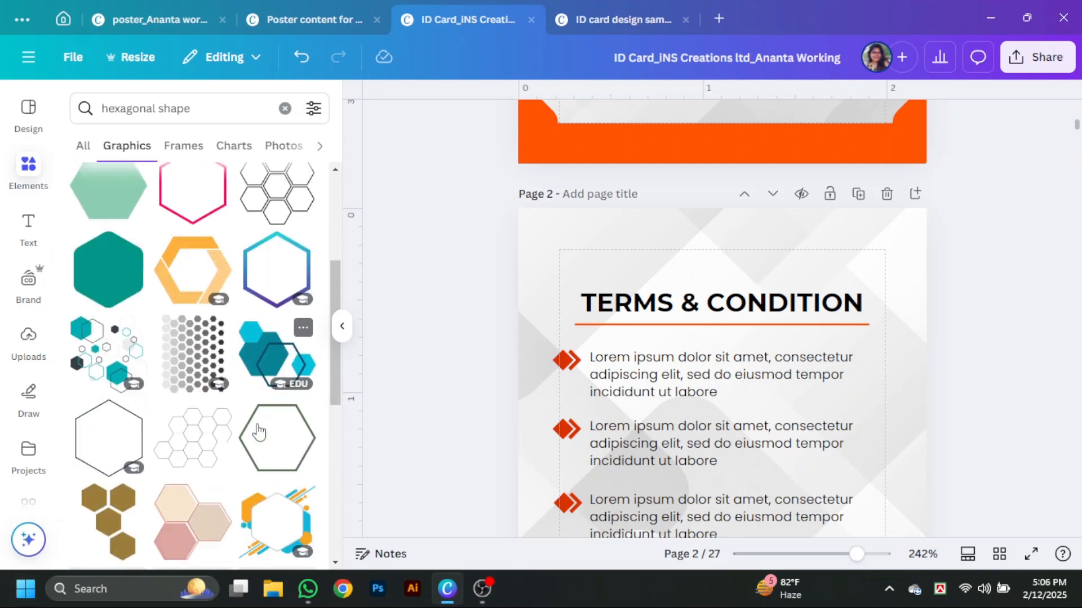
pyautogui.scroll(-10, 258, 433)
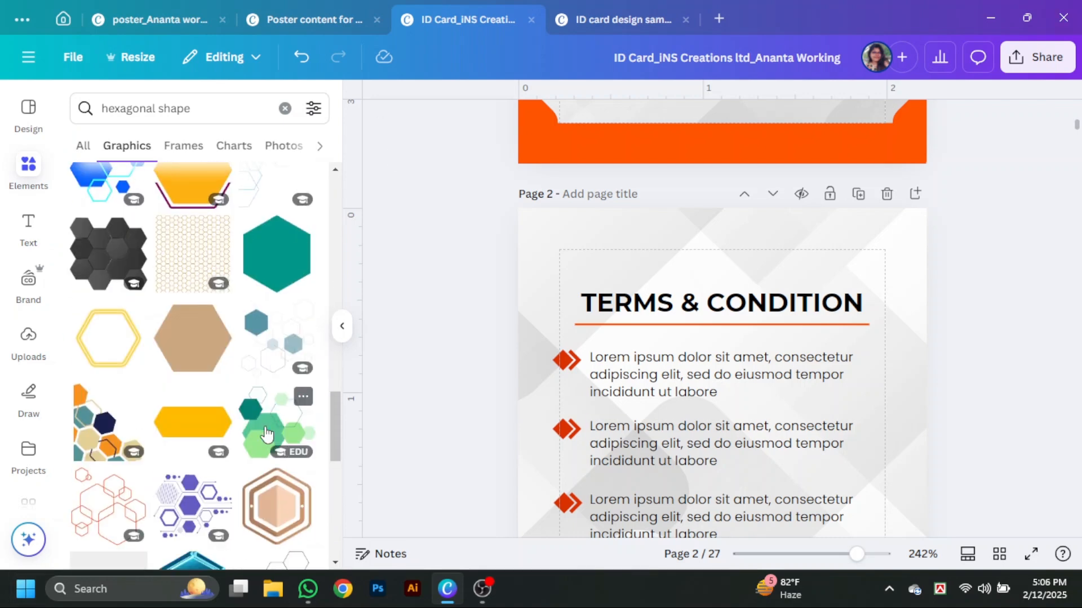
pyautogui.scroll(-3, 264, 427)
pyautogui.moveTo(337, 530); pyautogui.dragTo(336, 205)
pyautogui.click(199, 350)
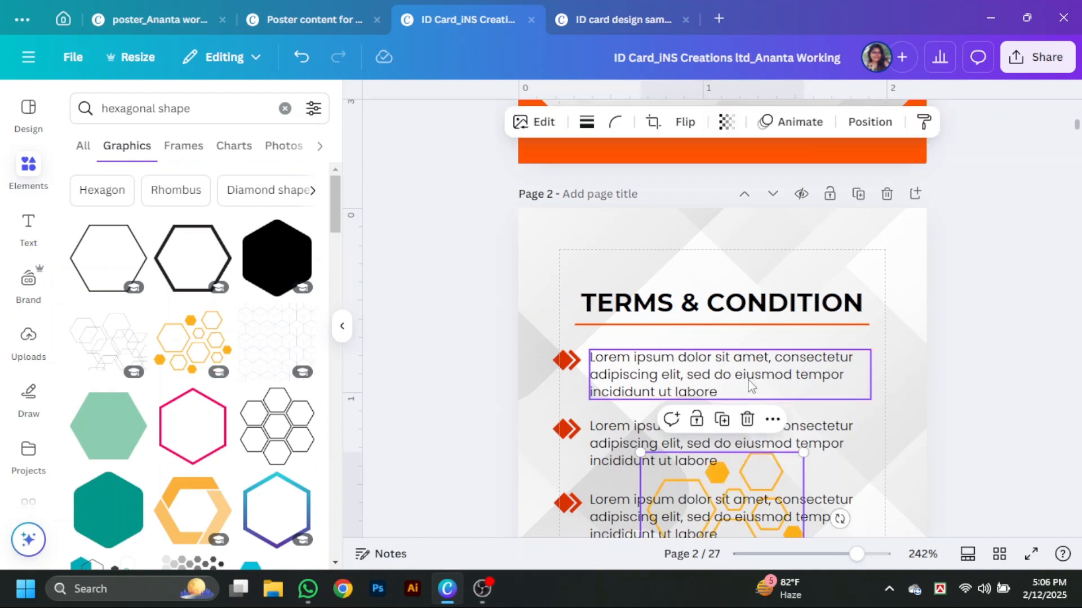
# Move the hexagon cluster over page 2's top-left corner, colour it orange, and place a copy over the top-right corner.
pyautogui.moveTo(732, 484); pyautogui.dragTo(577, 211)
pyautogui.click(572, 122)
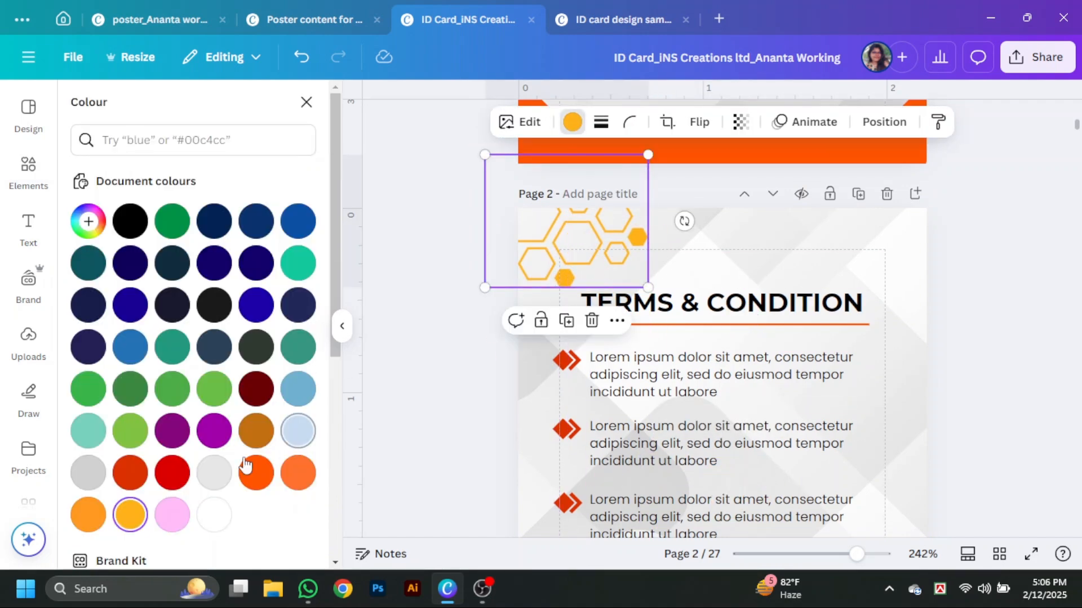
pyautogui.moveTo(611, 260); pyautogui.dragTo(1001, 279)
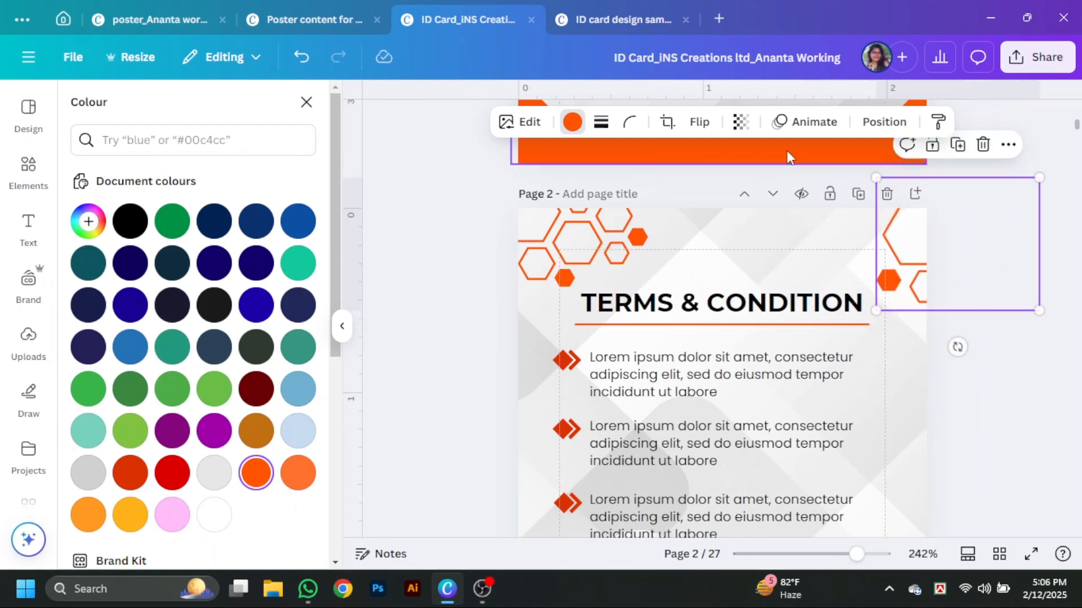
pyautogui.click(740, 122)
pyautogui.moveTo(749, 196); pyautogui.dragTo(784, 189)
pyautogui.moveTo(958, 248); pyautogui.dragTo(863, 193)
pyautogui.click(958, 354)
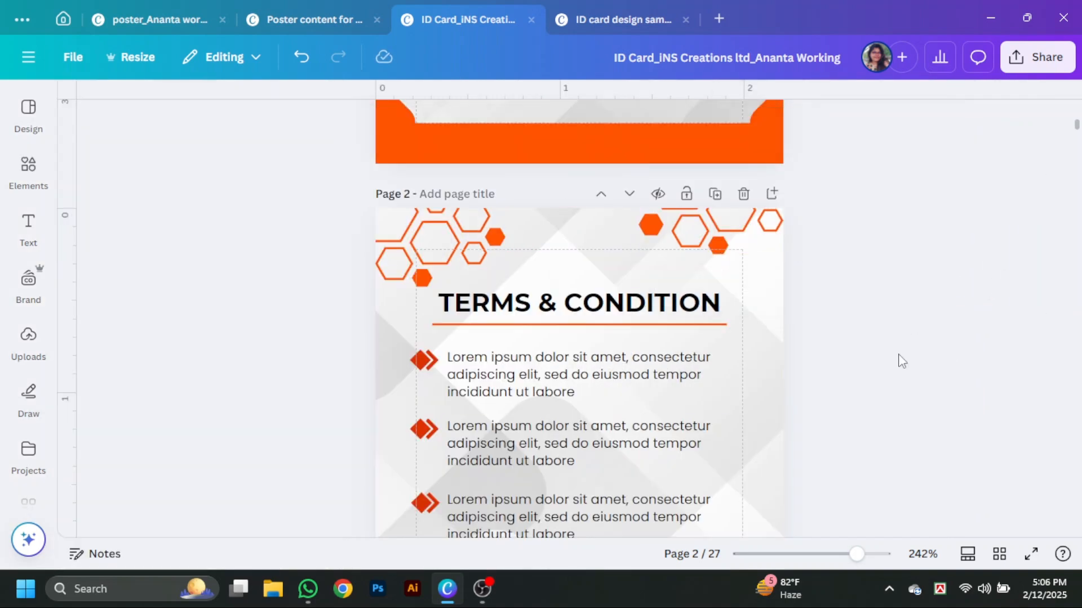
# Search the elements for "bar code" and insert a black barcode graphic on page 1.
pyautogui.scroll(-7, 664, 297)
pyautogui.scroll(10, 755, 337)
pyautogui.click(29, 169)
pyautogui.click(75, 110)
pyautogui.write('b')
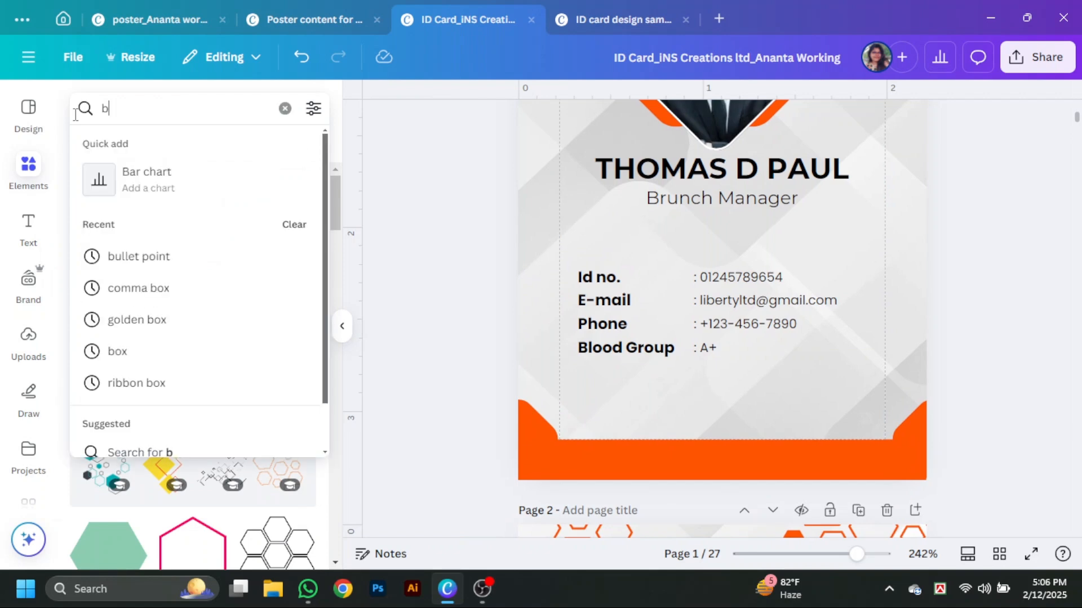
pyautogui.write('ar code')
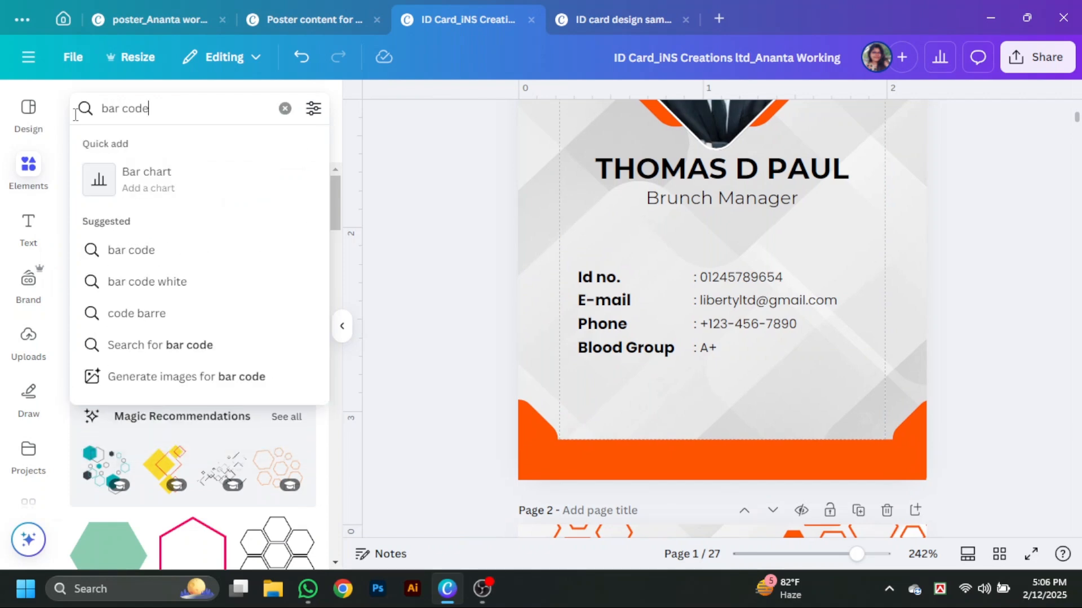
pyautogui.press('Return')
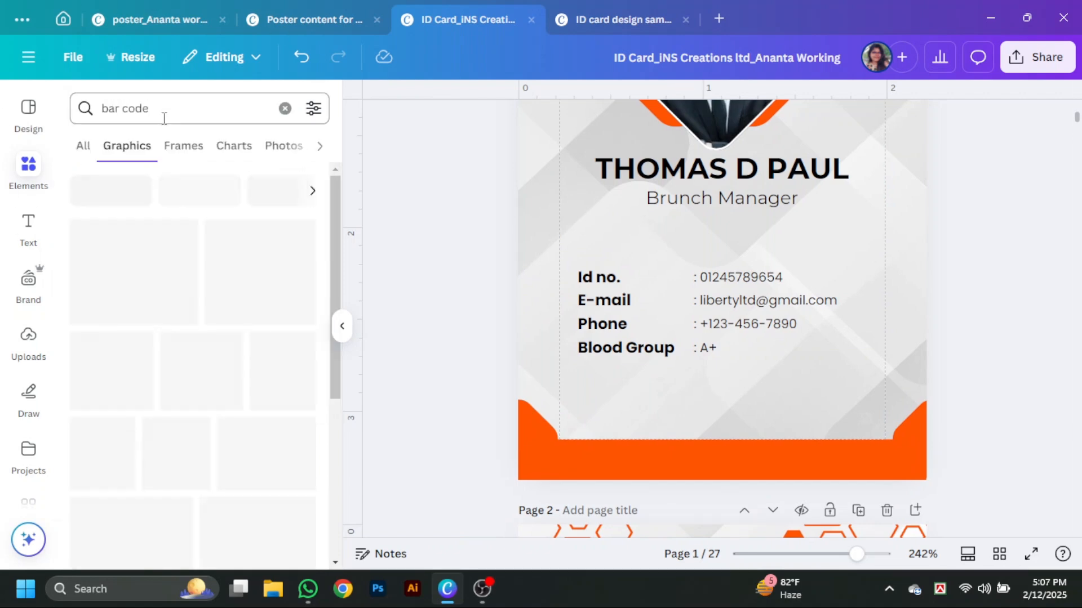
pyautogui.click(129, 268)
pyautogui.click(349, 341)
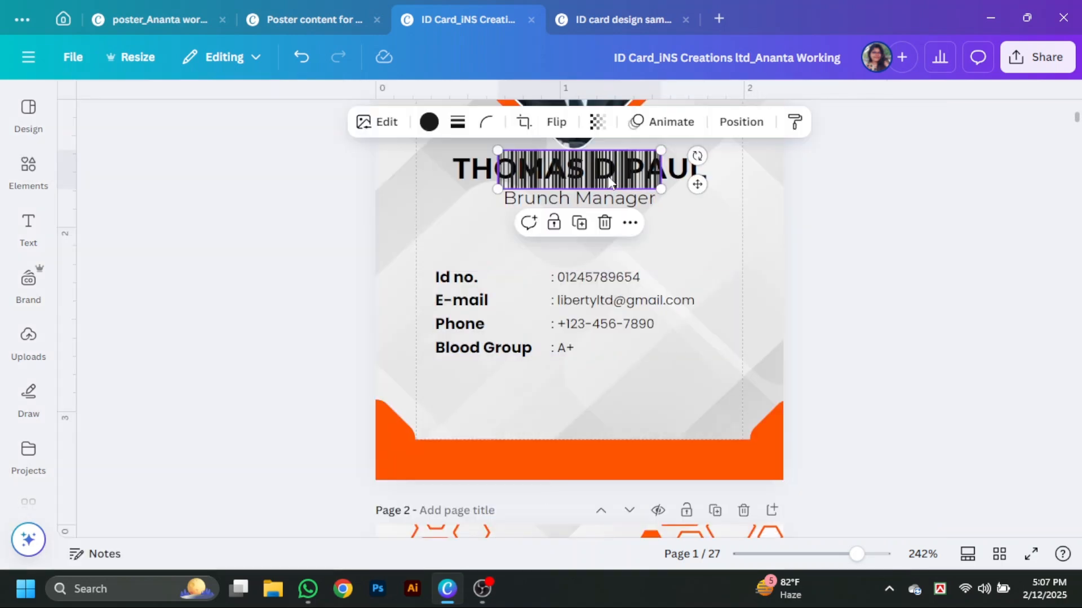